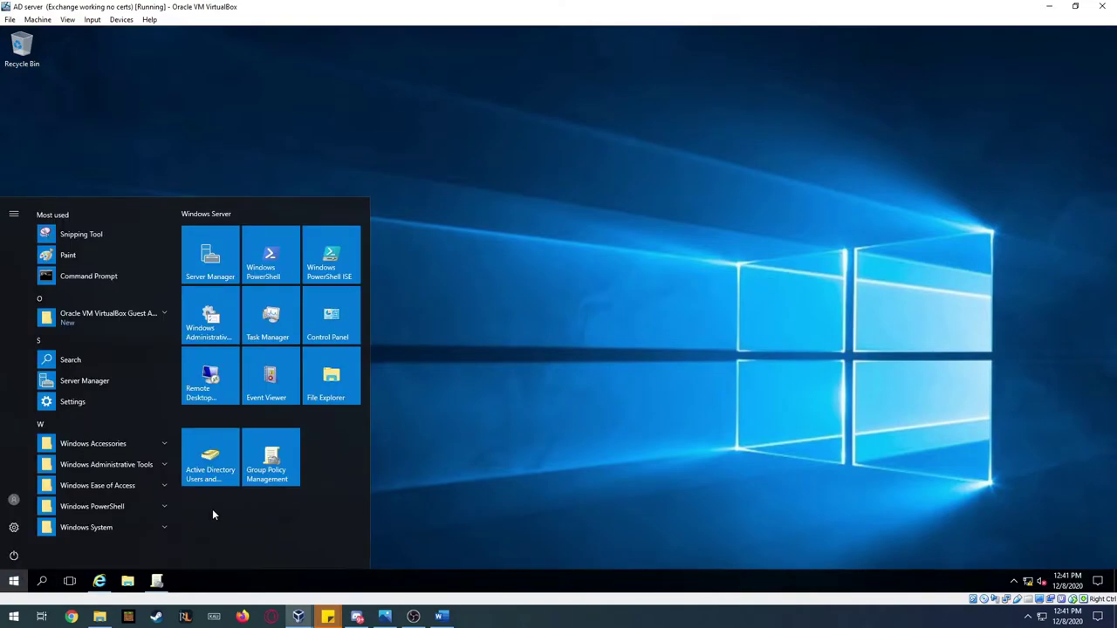
- Open Active Directory Users and Computers and review the three administrator accounts and the IT security group
left_click(209, 478)
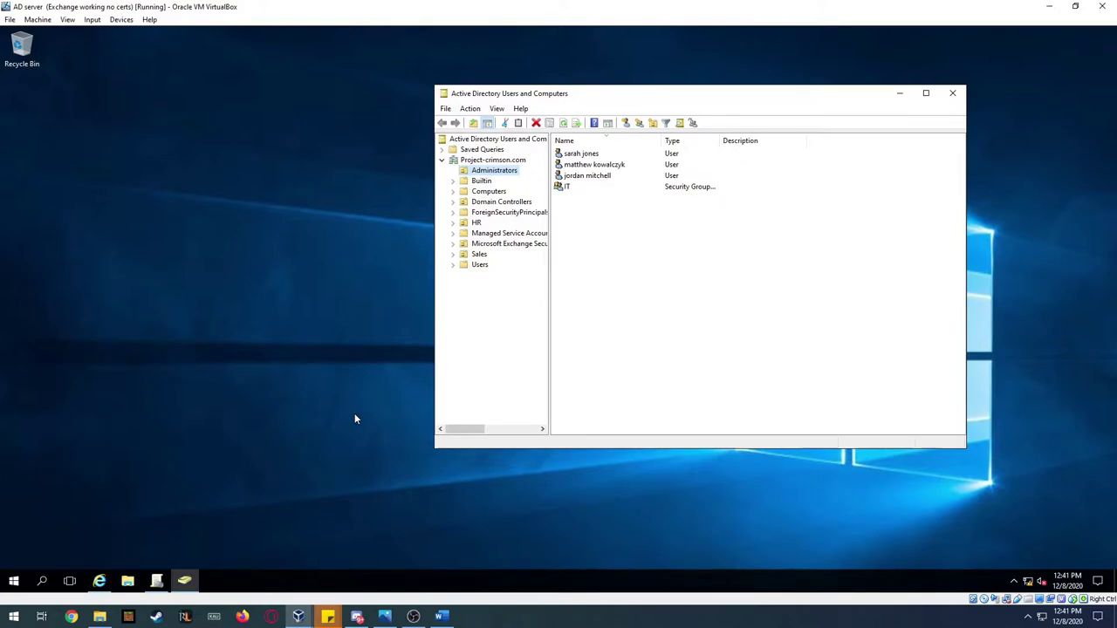
left_click(594, 154)
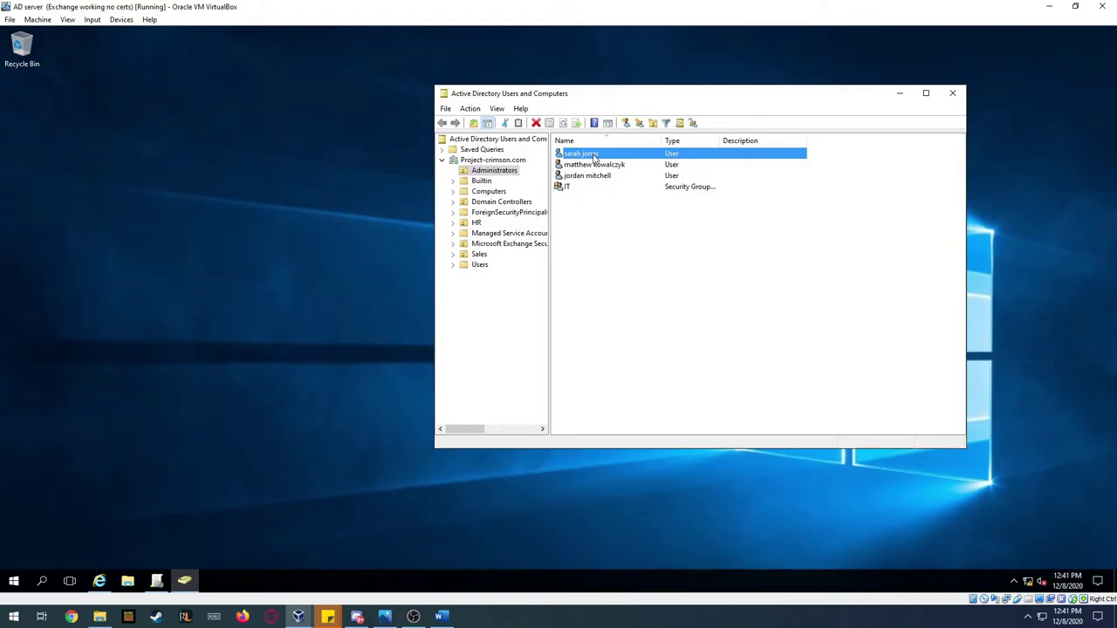
key("Down")
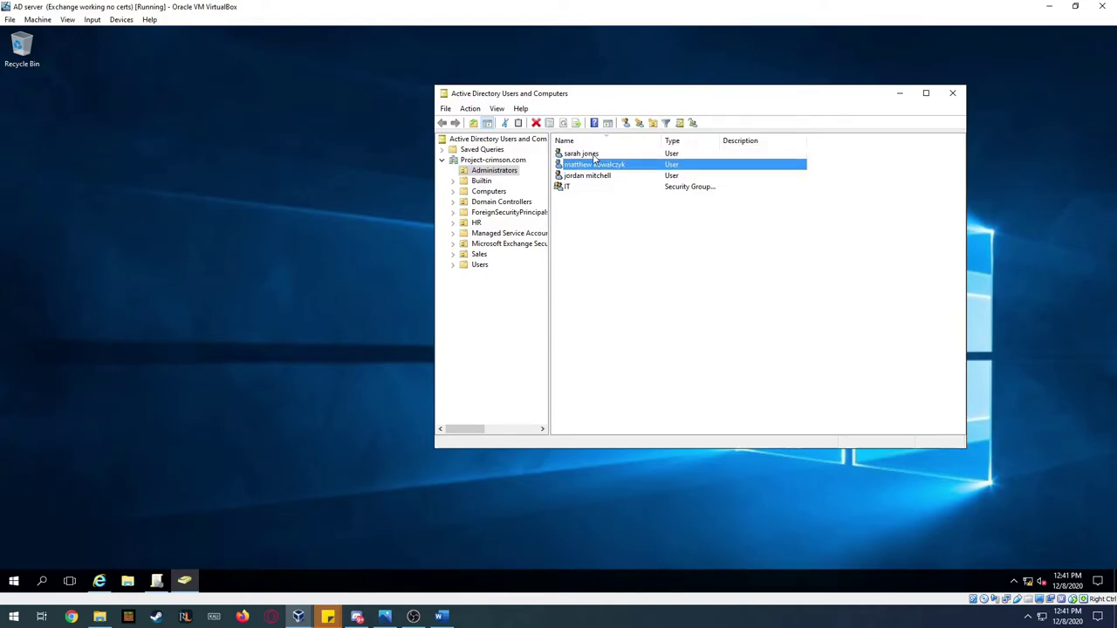
key("Down")
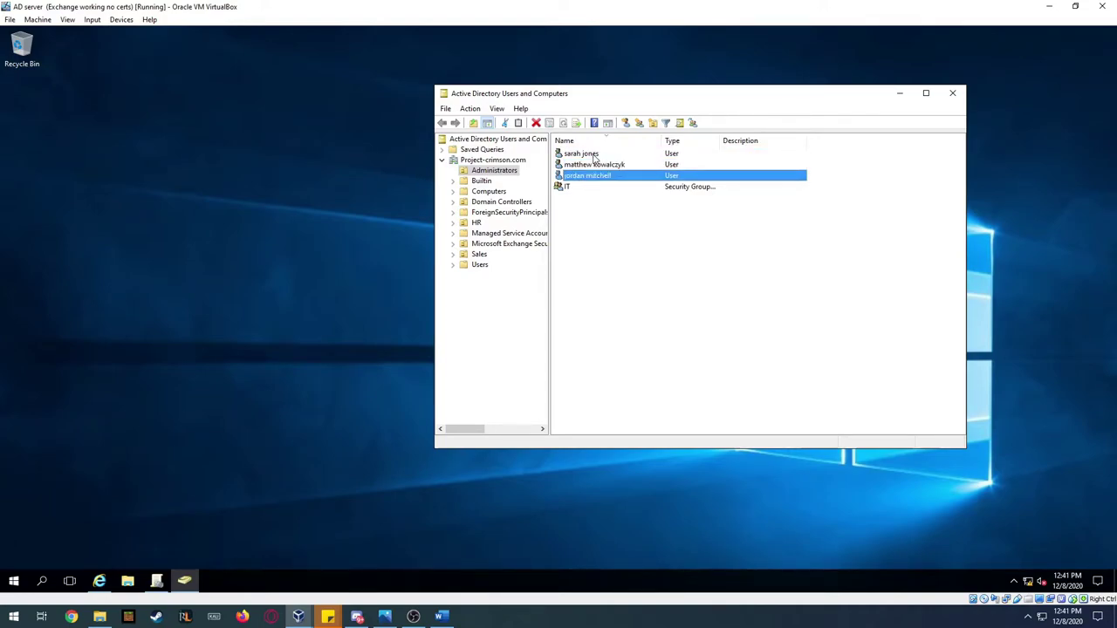
left_click(568, 189)
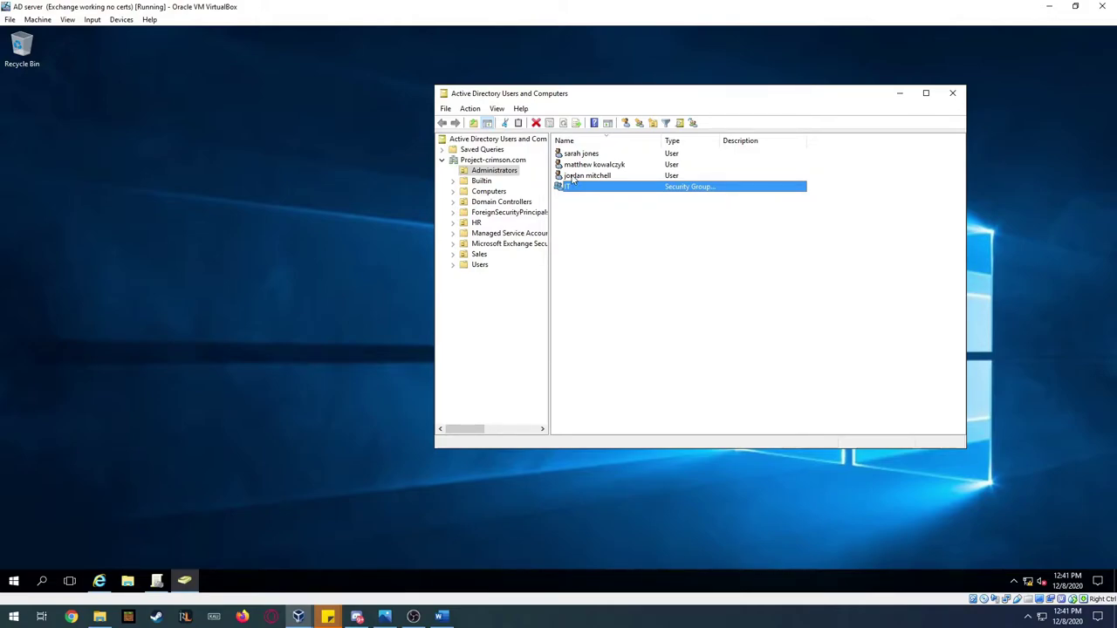
- Inspect the HR unit's security group and its user accounts
left_click(476, 224)
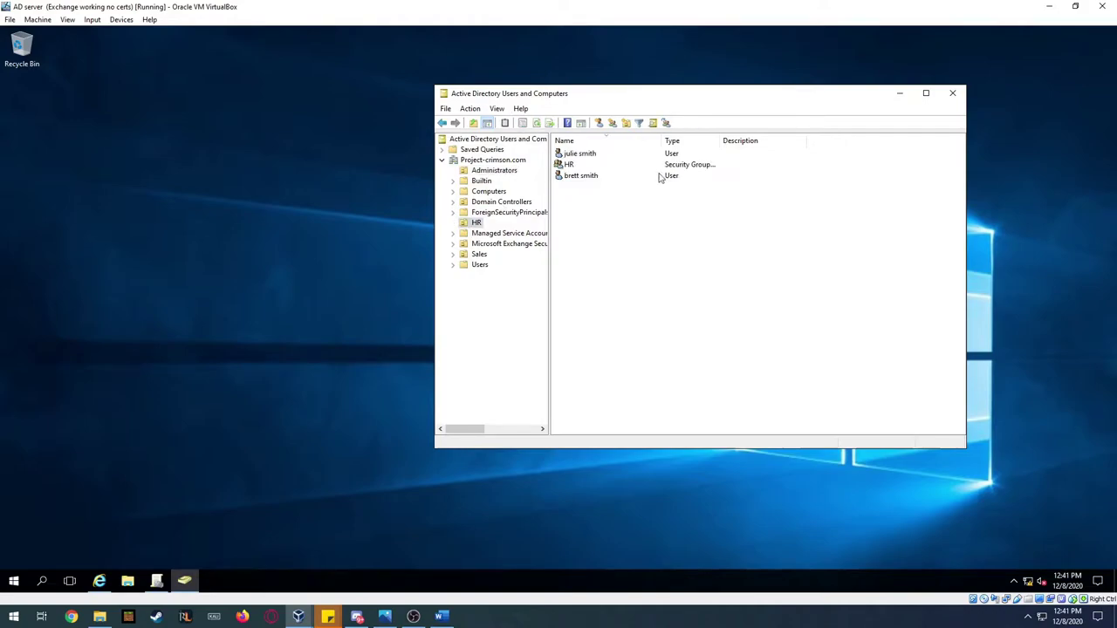
left_click(573, 167)
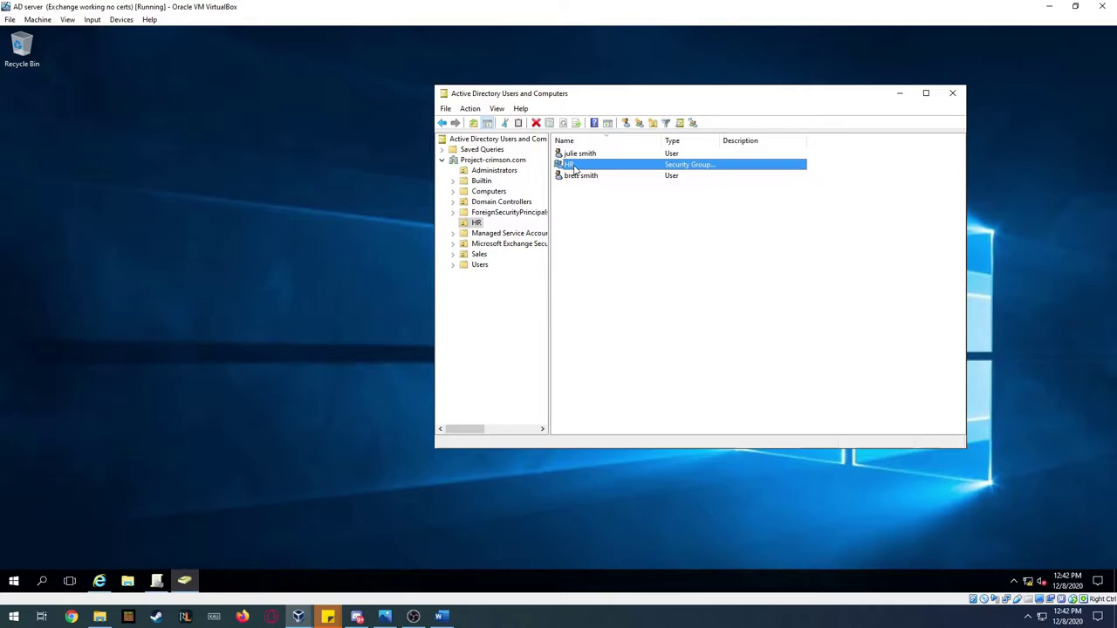
left_click(592, 177)
left_click(585, 167)
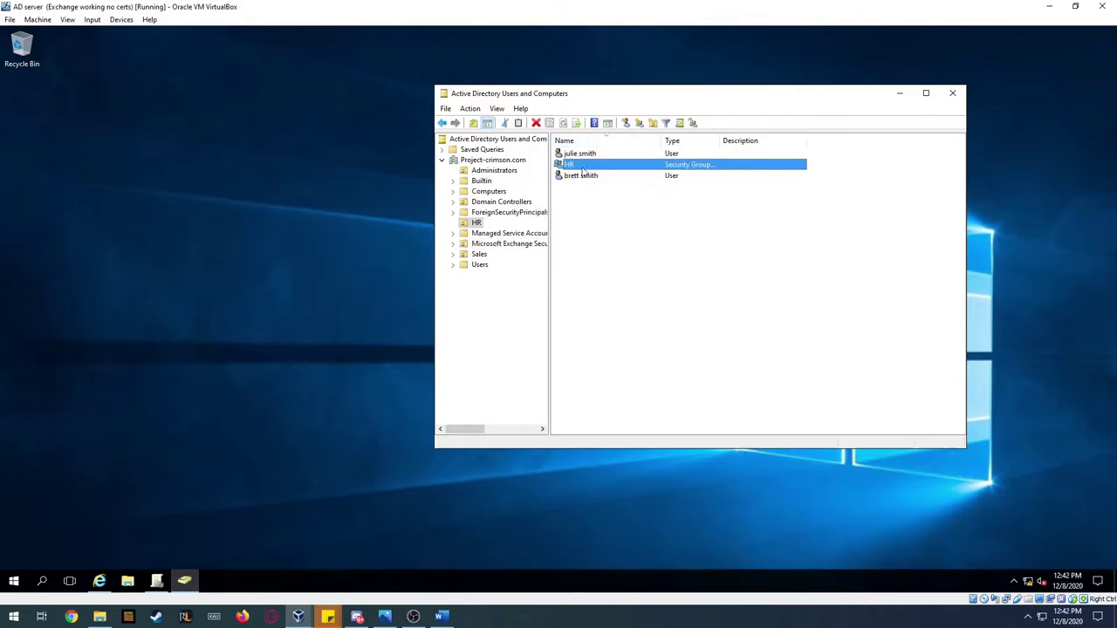
- Review the Sales unit's user accounts, then close the console
left_click(477, 254)
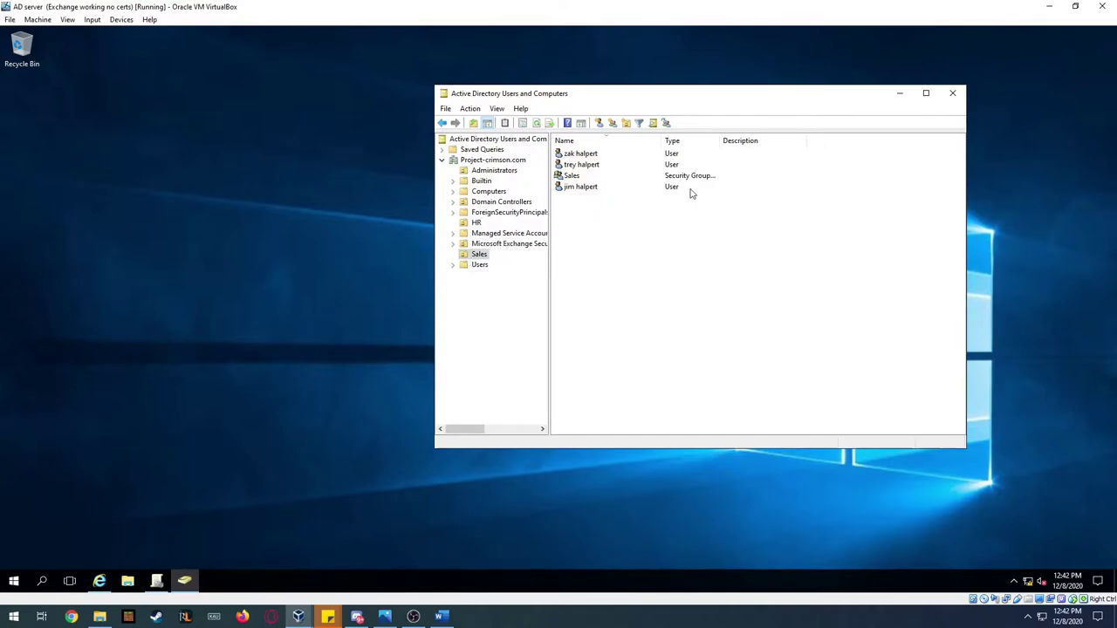
left_click(583, 188)
left_click(591, 166)
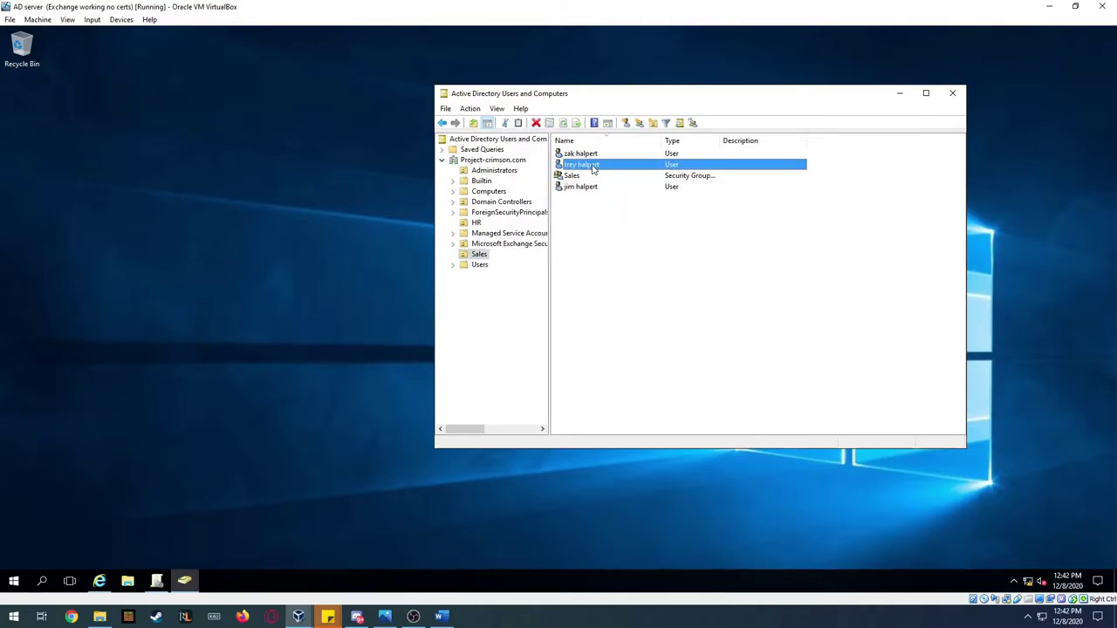
left_click(591, 154)
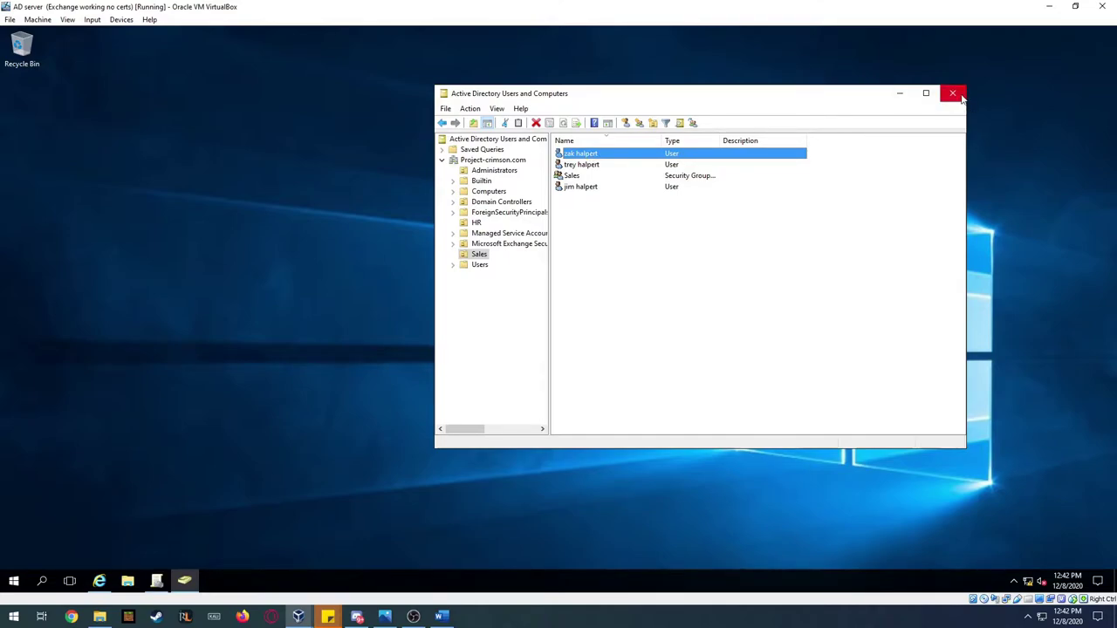
left_click(960, 98)
- Reopen Active Directory Users and Computers beside Group Policy Management, showing the Administrators unit
left_click(156, 581)
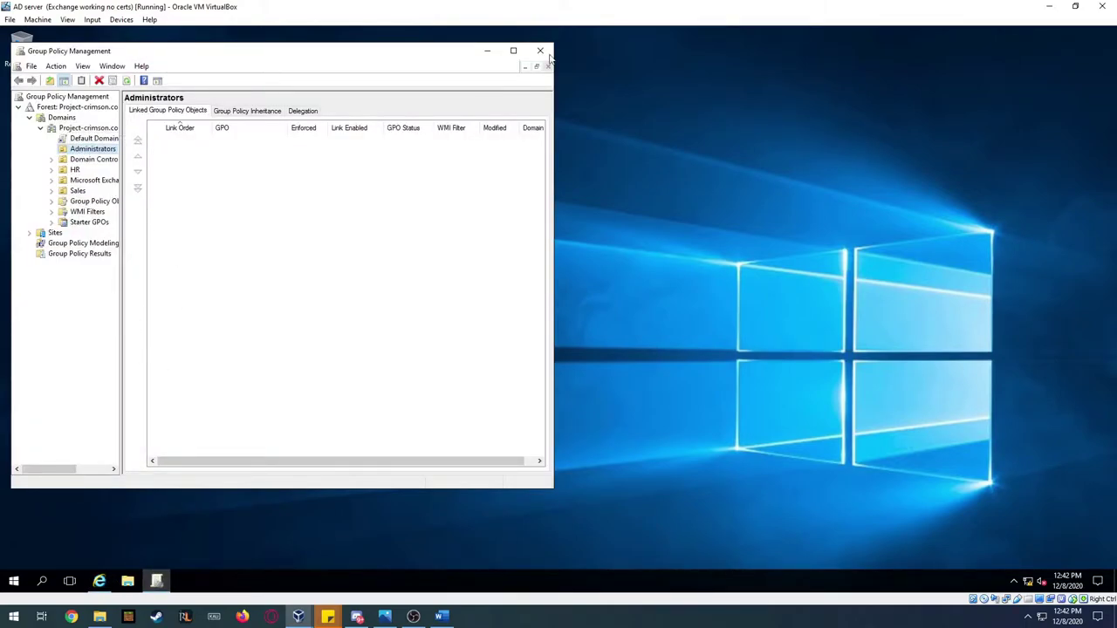
left_click(14, 580)
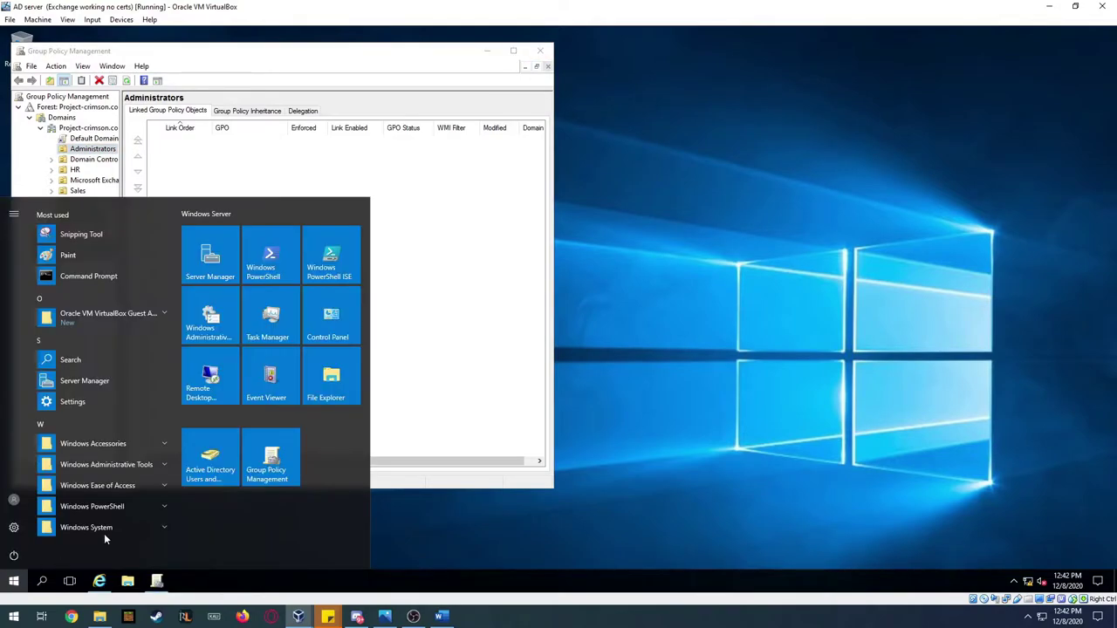
left_click(208, 481)
left_click_drag(614, 100, 738, 105)
left_click(597, 177)
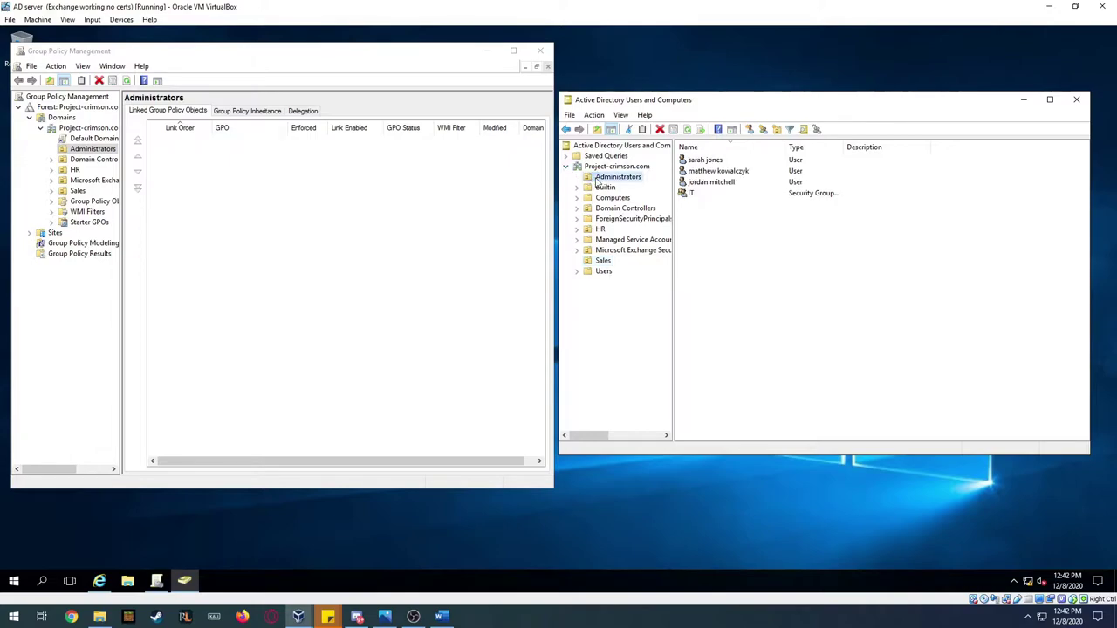
- Check the third administrator account's group memberships, then close both management consoles
right_click(731, 184)
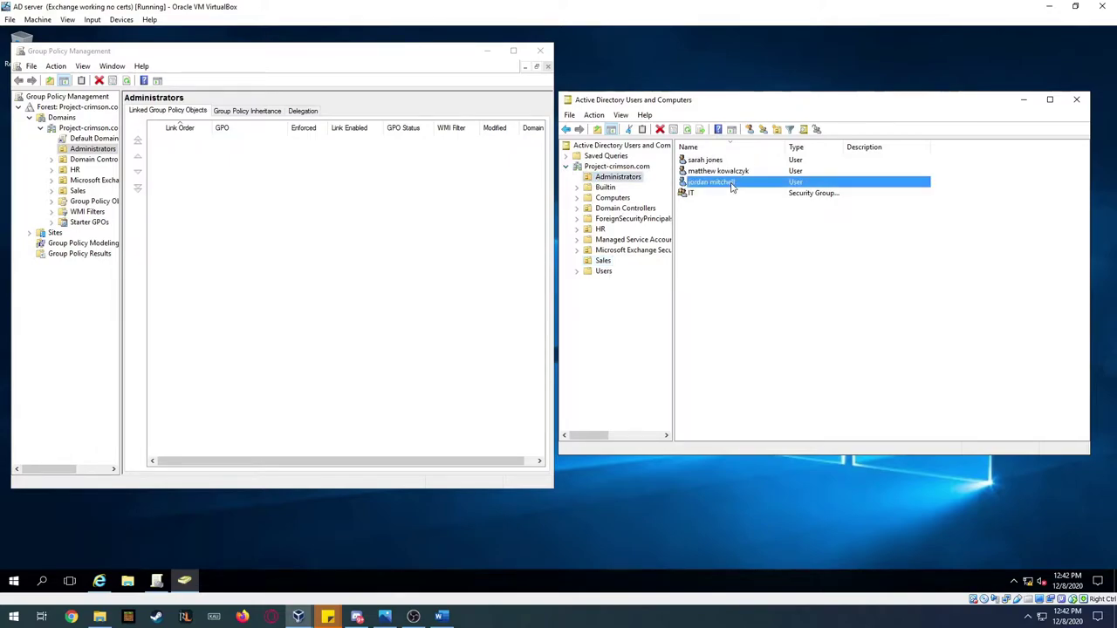
left_click(780, 344)
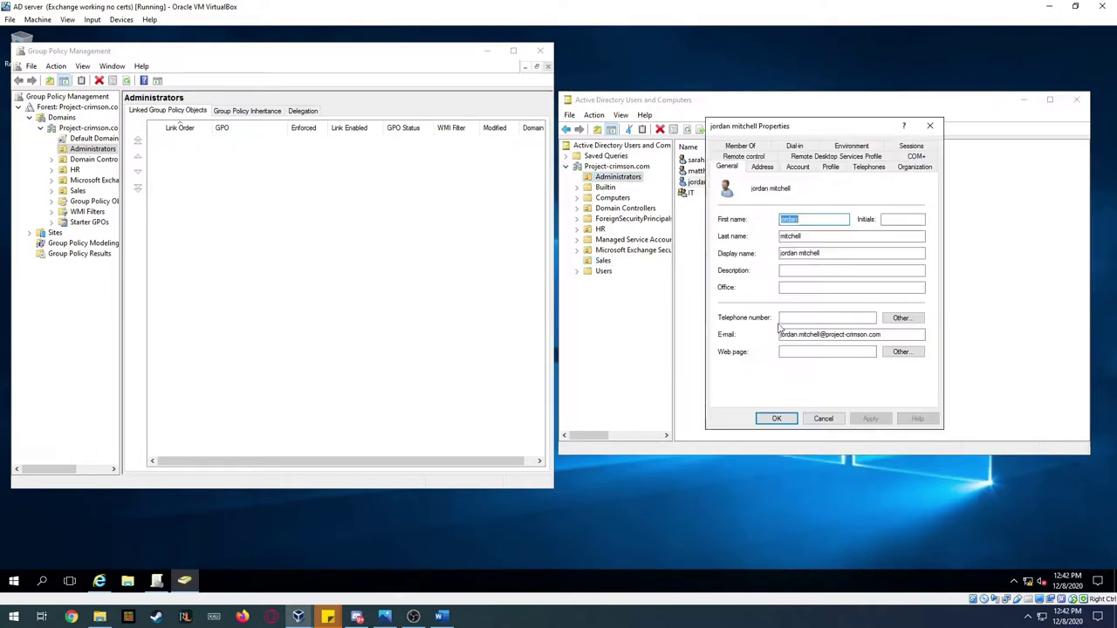
left_click(740, 149)
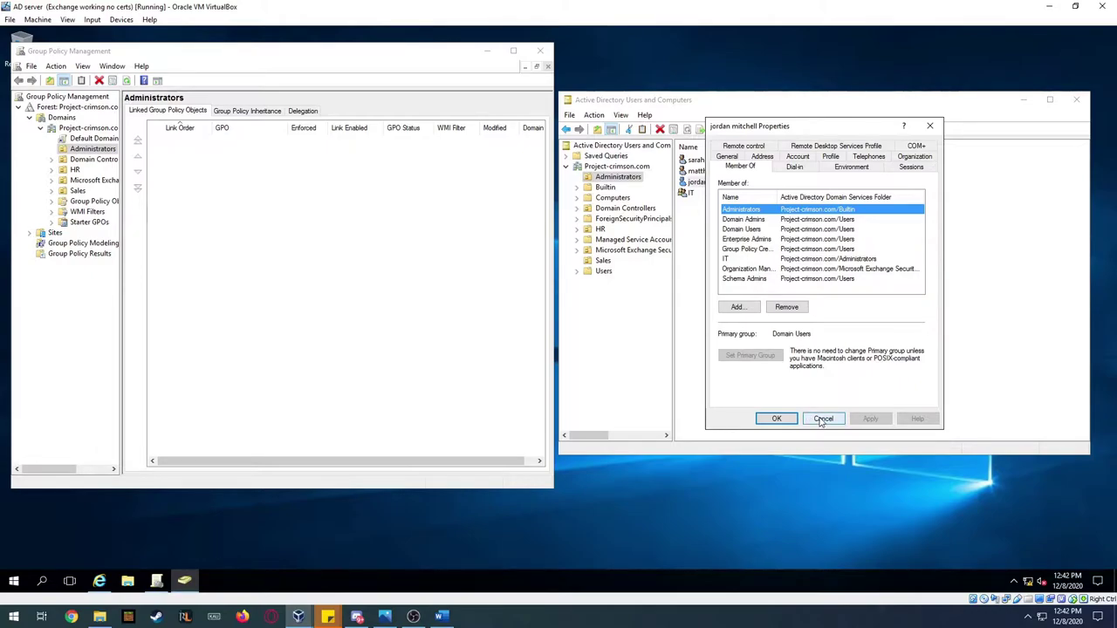
left_click(822, 420)
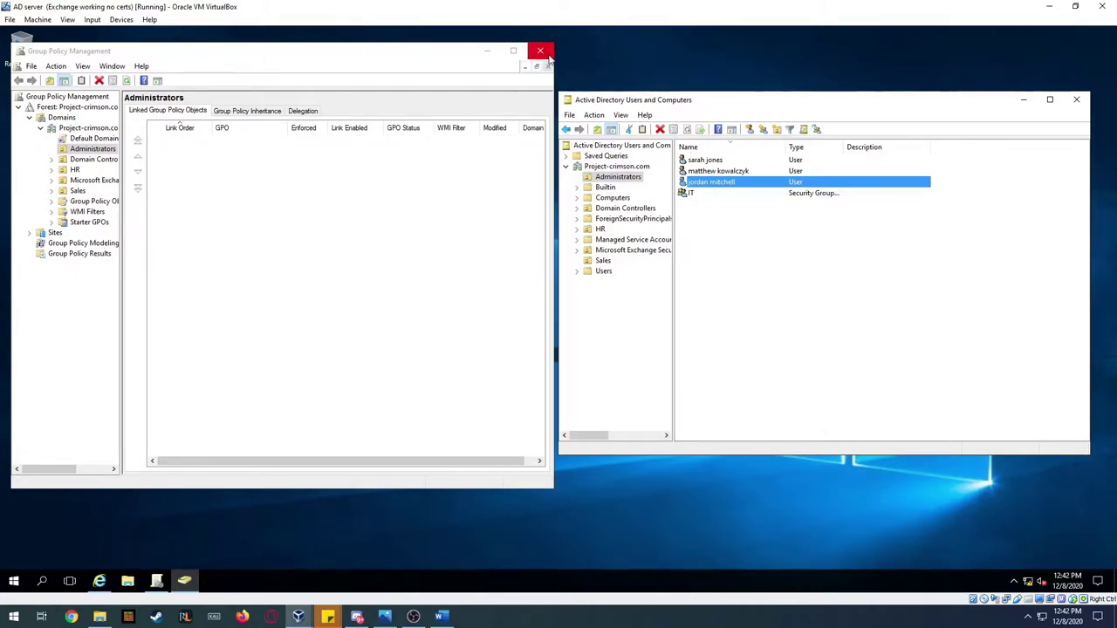
left_click(542, 53)
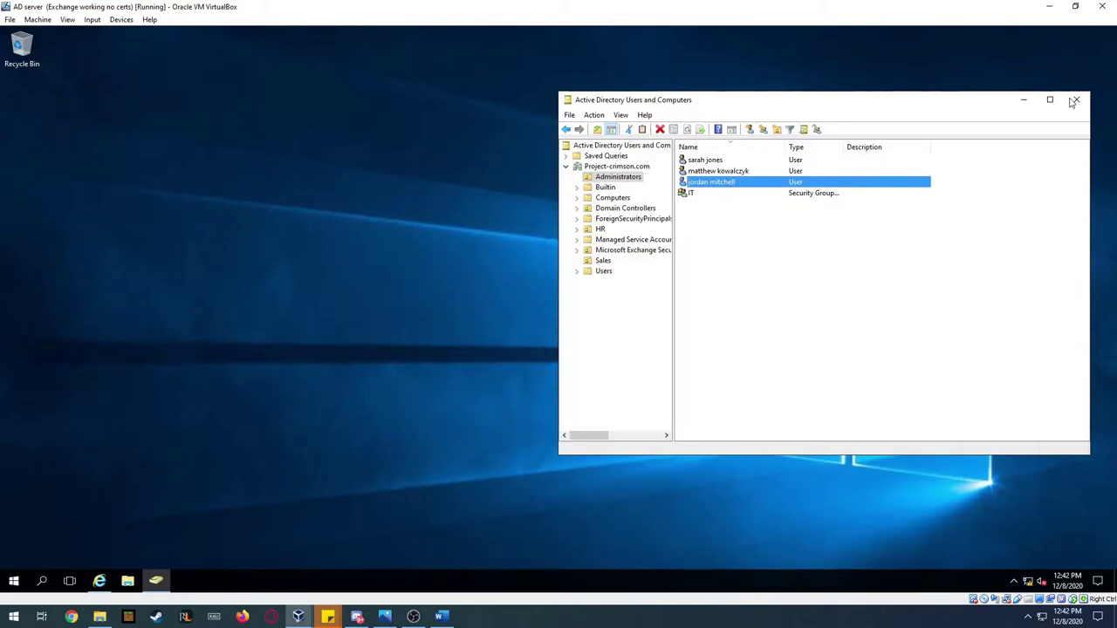
left_click(1075, 100)
- Show ZeroShell's Router page with its static routes, then switch to the Word status report
left_click(99, 582)
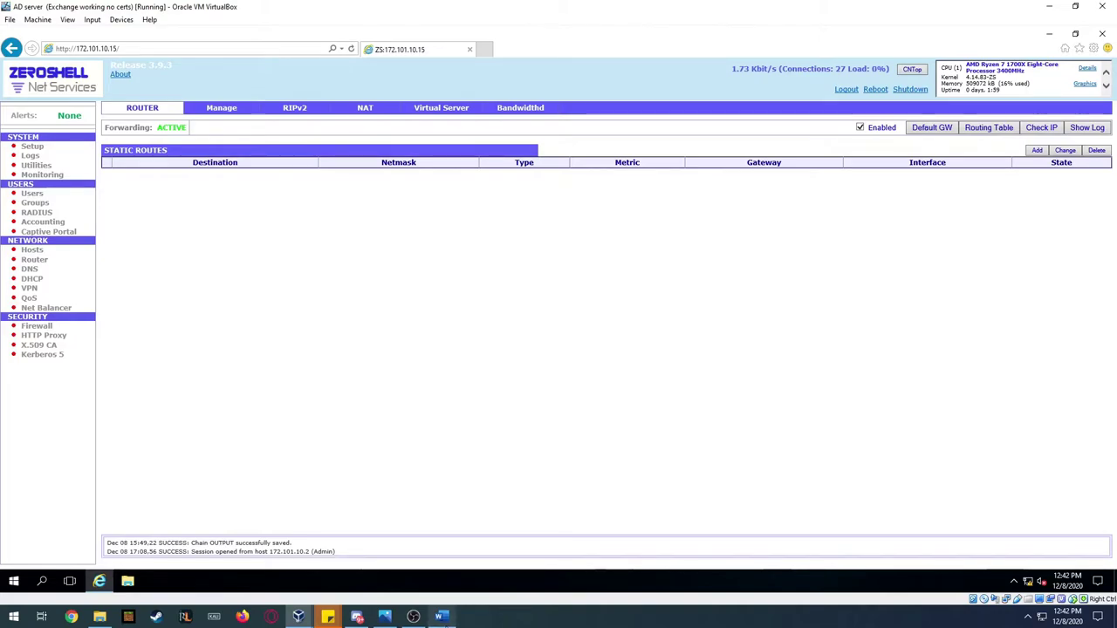
left_click(442, 617)
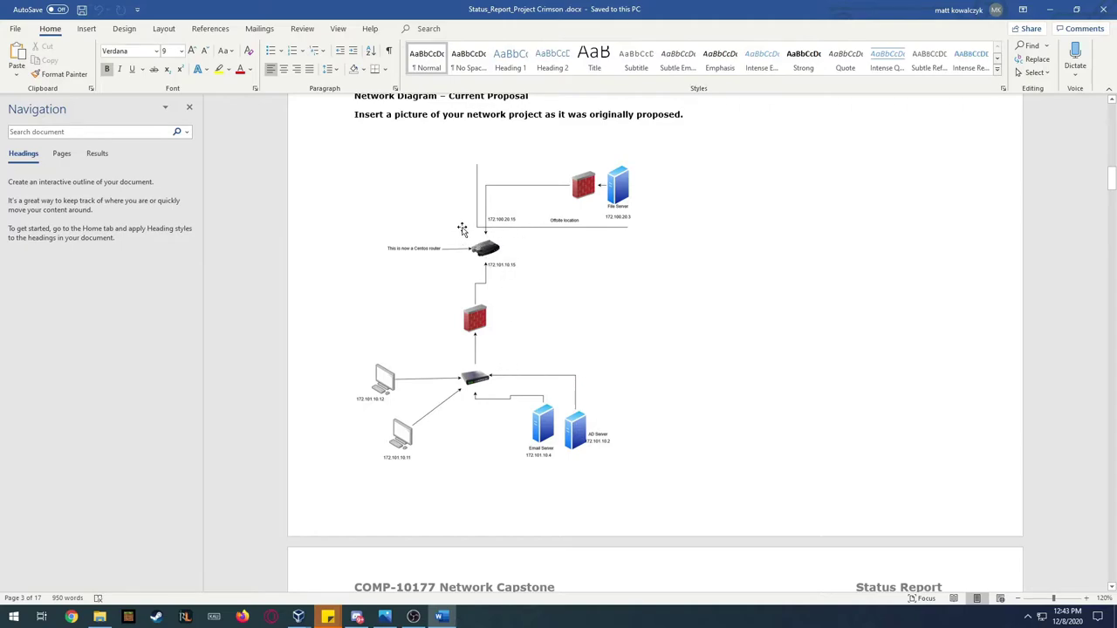
- Select the originally proposed network diagram in the report, then minimize Word
left_click(521, 255)
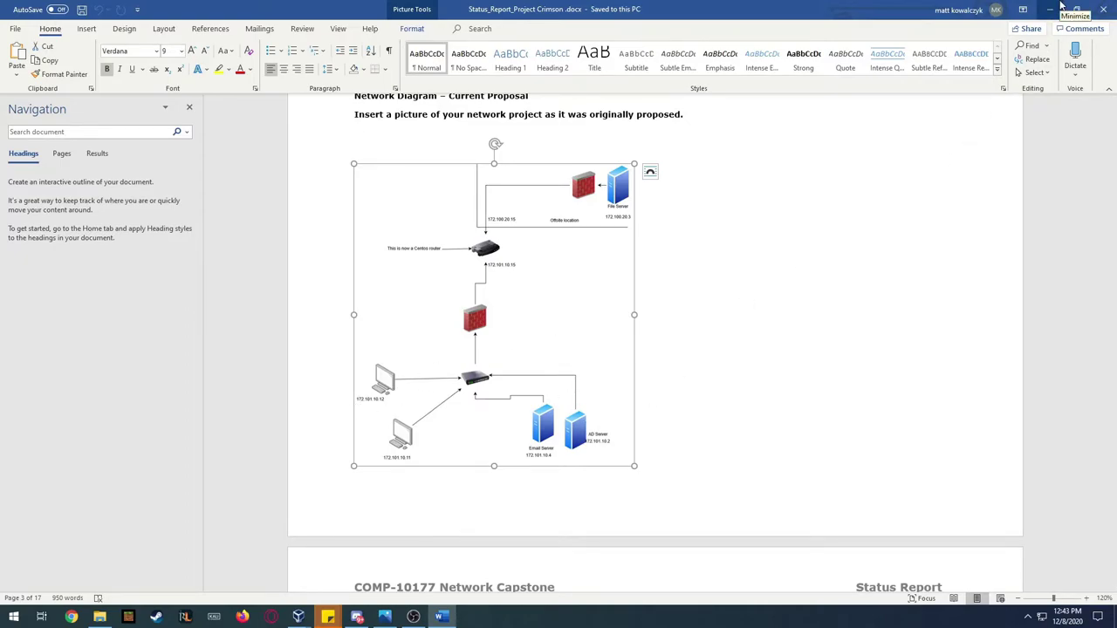
left_click(1062, 7)
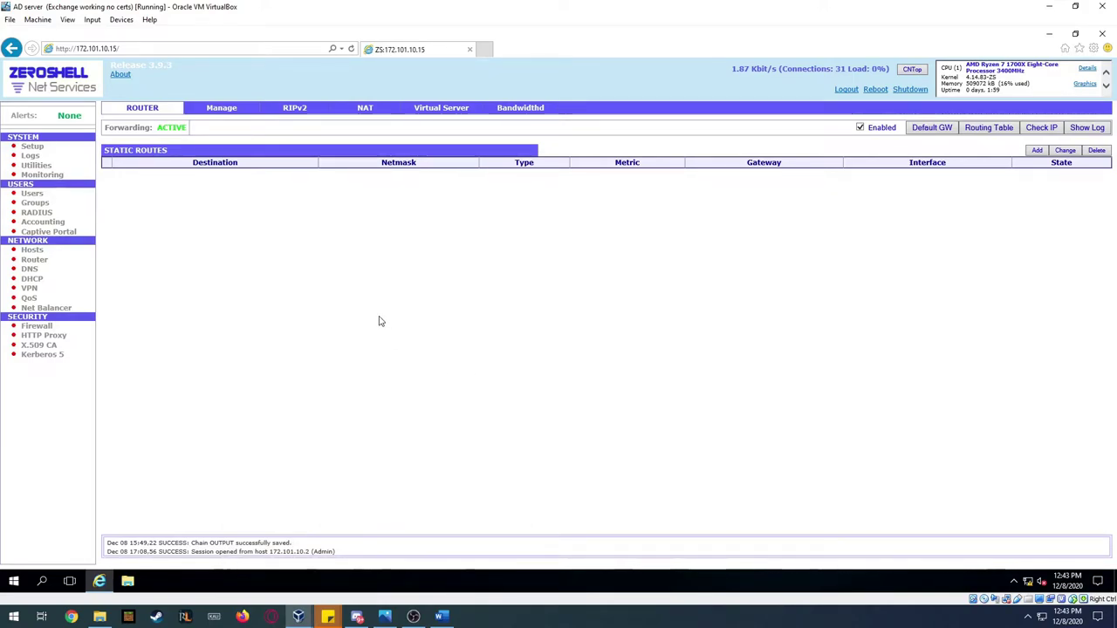
- Open the routing table, highlight the 172.100.0.0 and 192.168.250.0 route destinations, then close it
left_click(980, 131)
left_click_drag(117, 156, 170, 159)
left_click(143, 159)
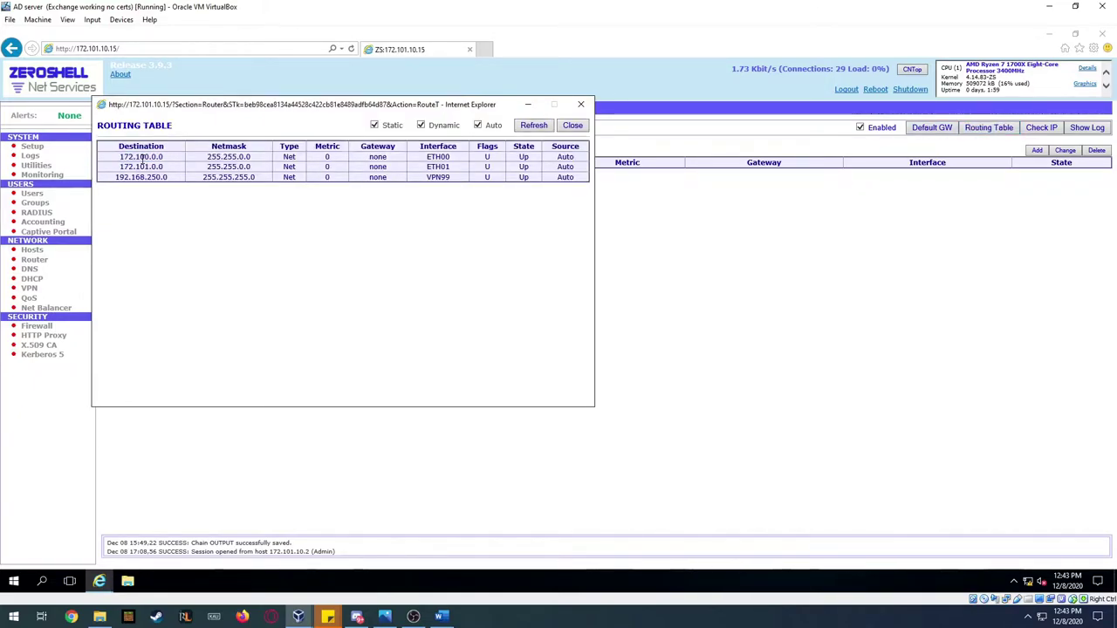
left_click_drag(121, 157, 108, 180)
left_click(124, 165)
left_click(166, 173)
left_click(172, 183)
left_click(573, 126)
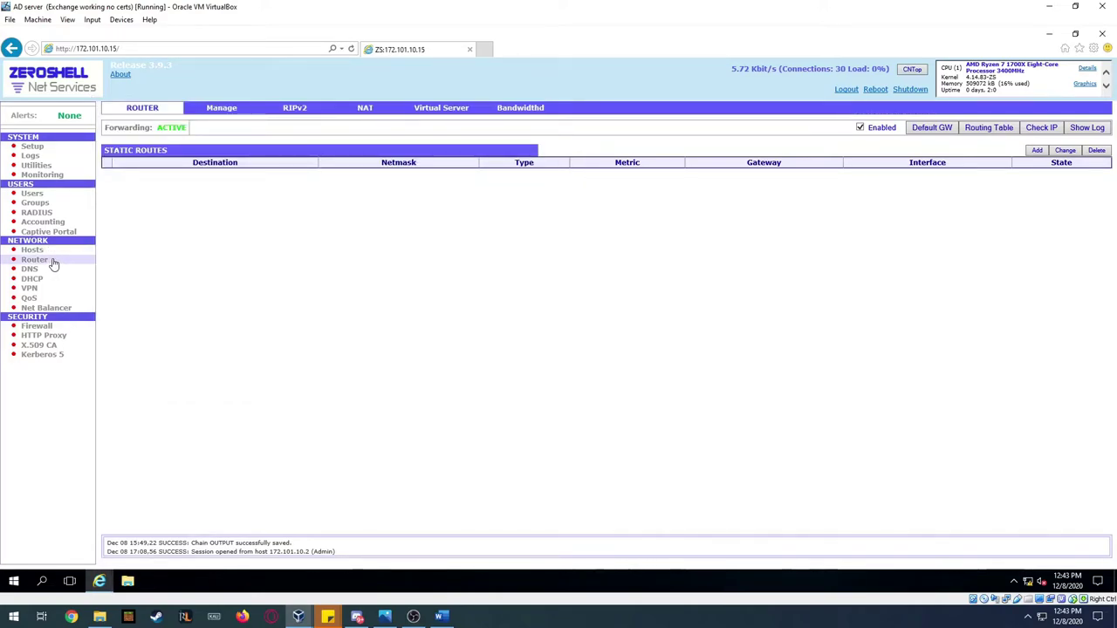
- Open the Firewall page and show the INPUT chain rules
left_click(38, 327)
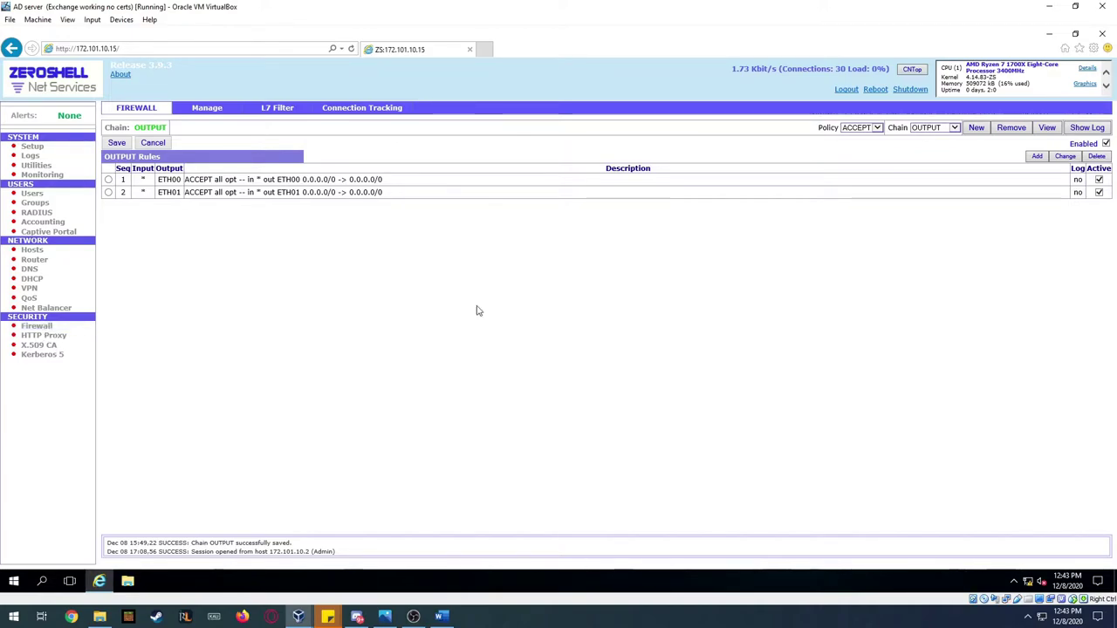
left_click(948, 130)
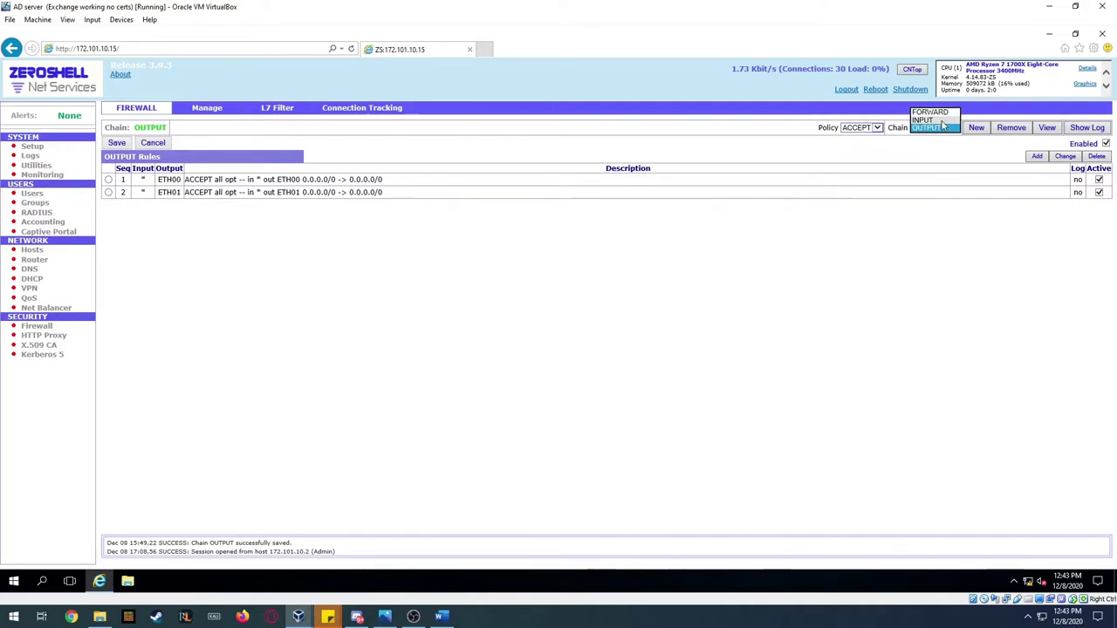
left_click(940, 116)
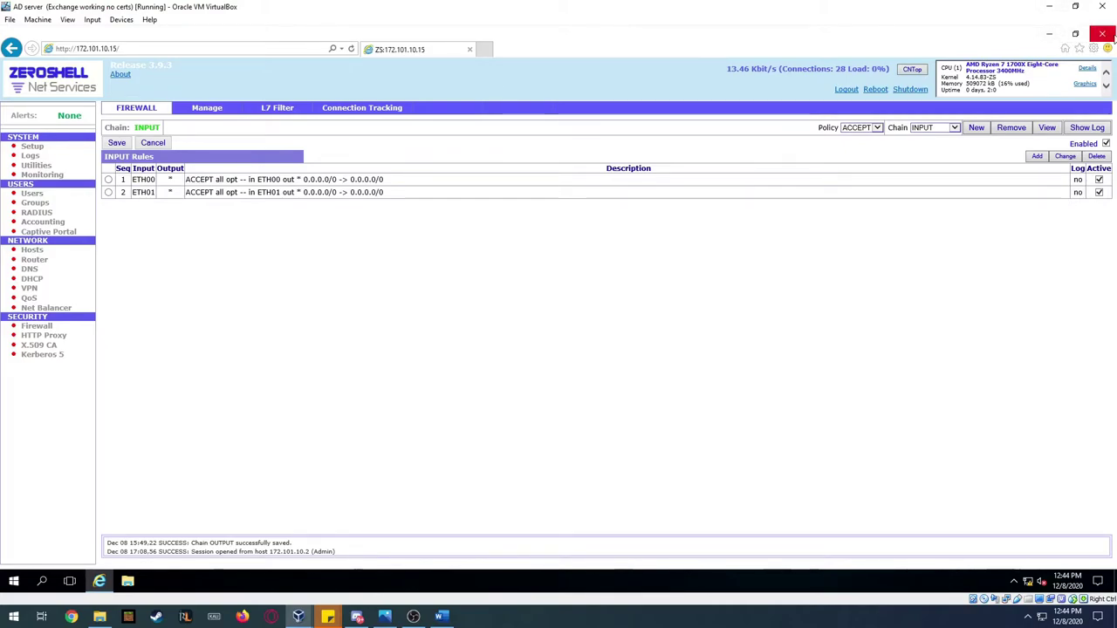
- Close the ZeroShell browser window
left_click(1103, 33)
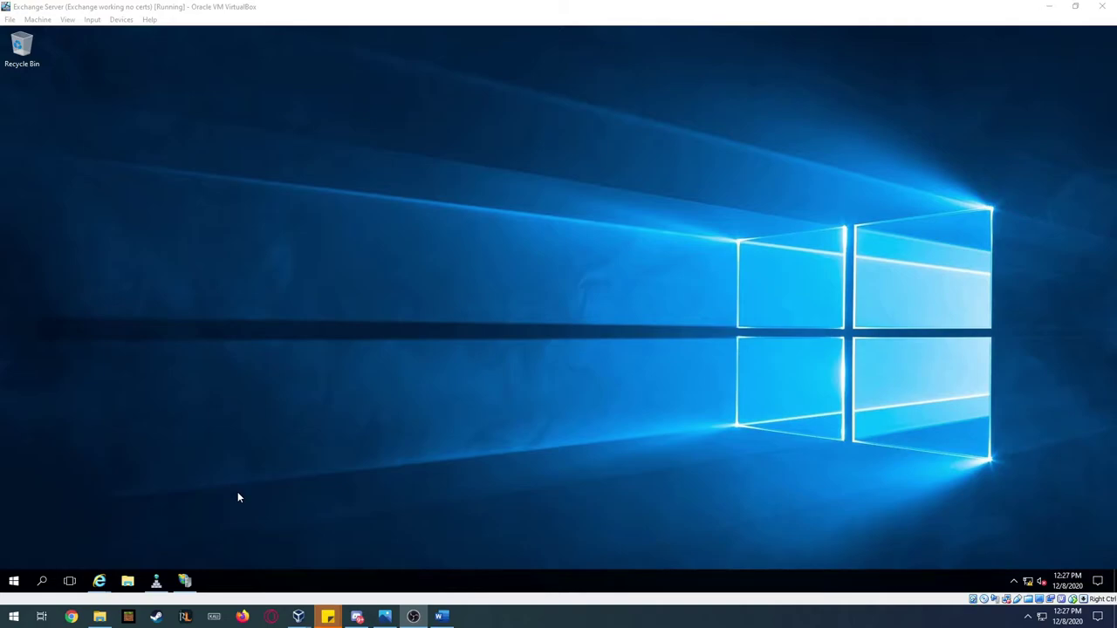
- Inspect the imap, smtp and webmail CNAME records in Project-crimson.com, then minimize DNS Manager
left_click(157, 584)
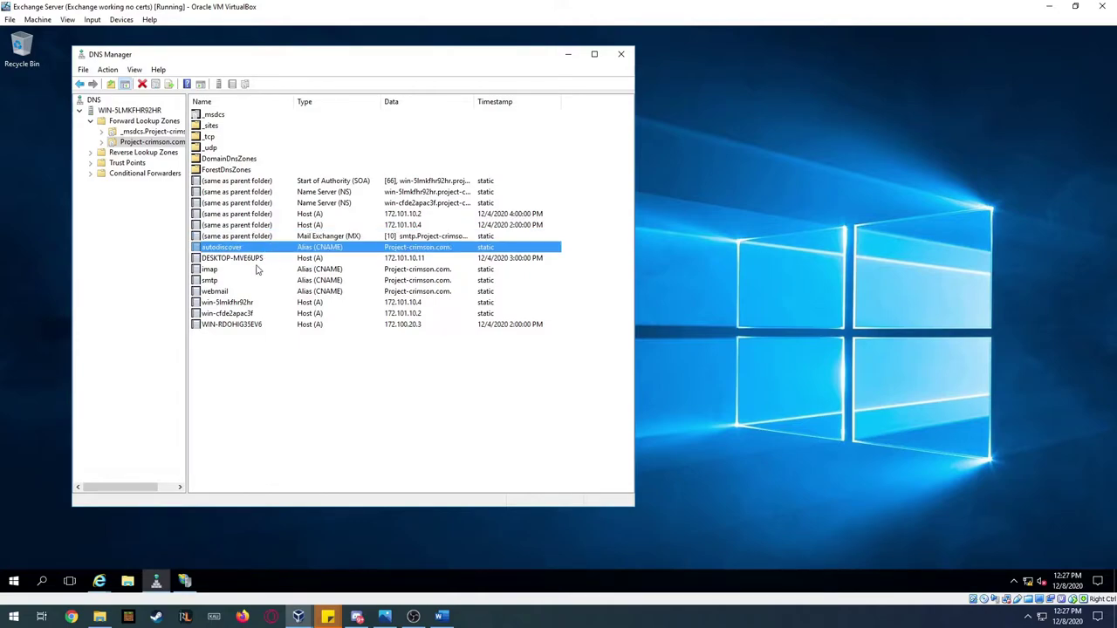
left_click(220, 271)
left_click(222, 282)
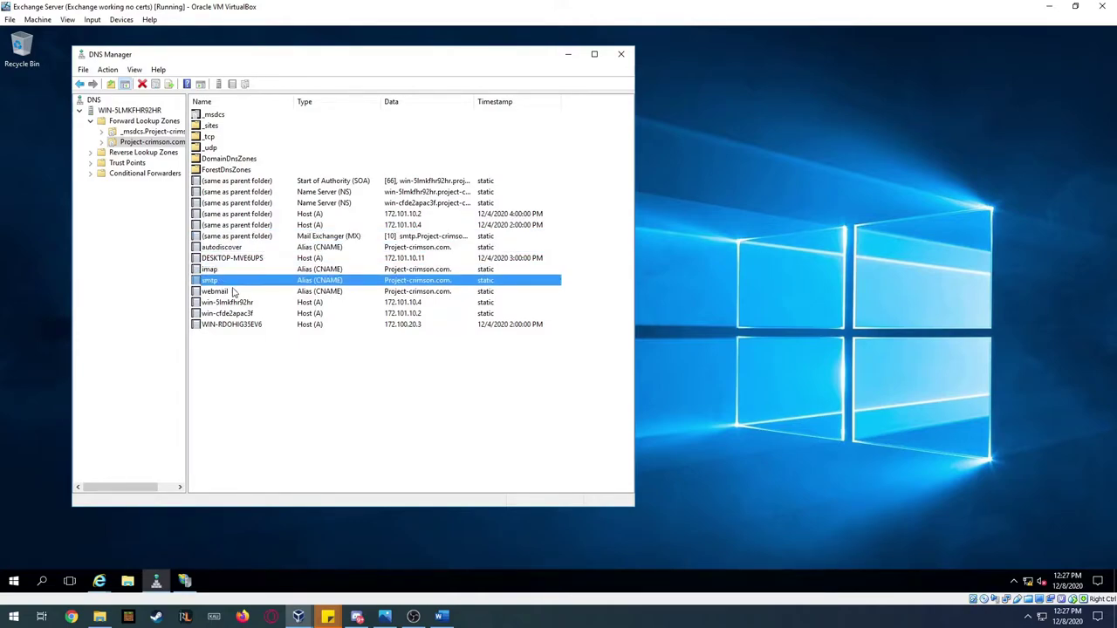
left_click(235, 292)
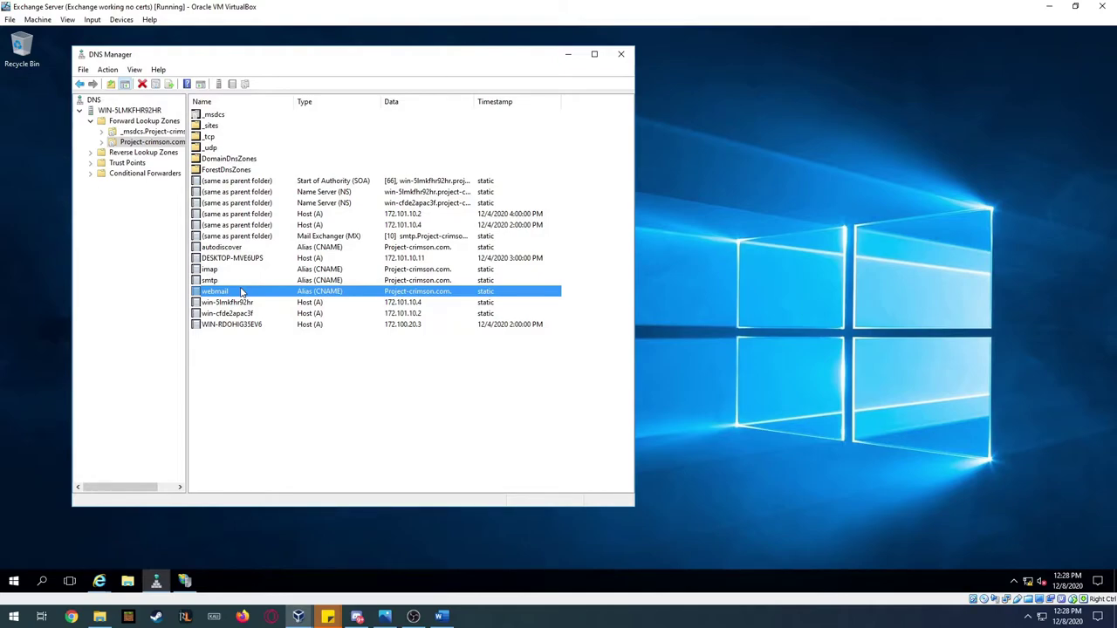
left_click(567, 55)
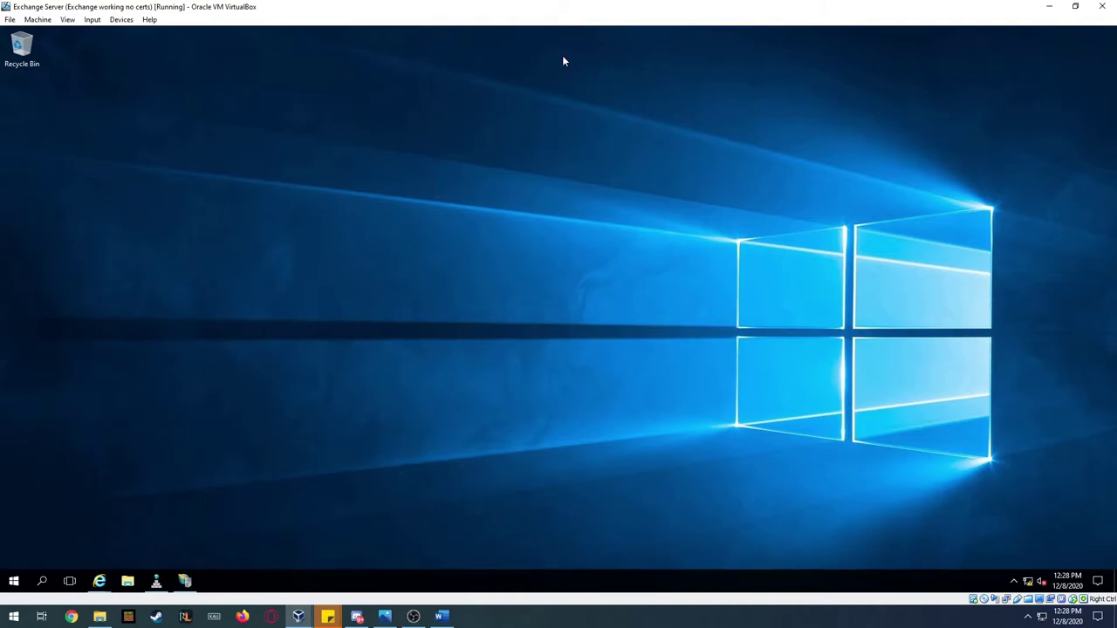
- Restore IIS Manager, collapse its tree, then refresh and re-expand the Sites list
left_click(189, 582)
scroll(48, 187, "up", 1)
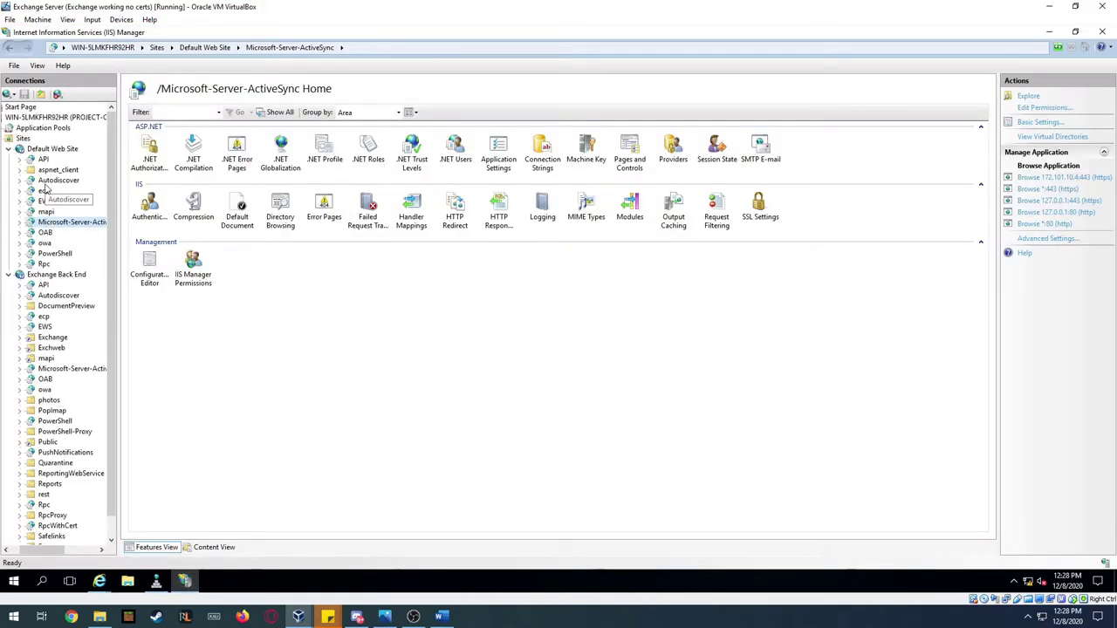
left_click(9, 149)
left_click(9, 159)
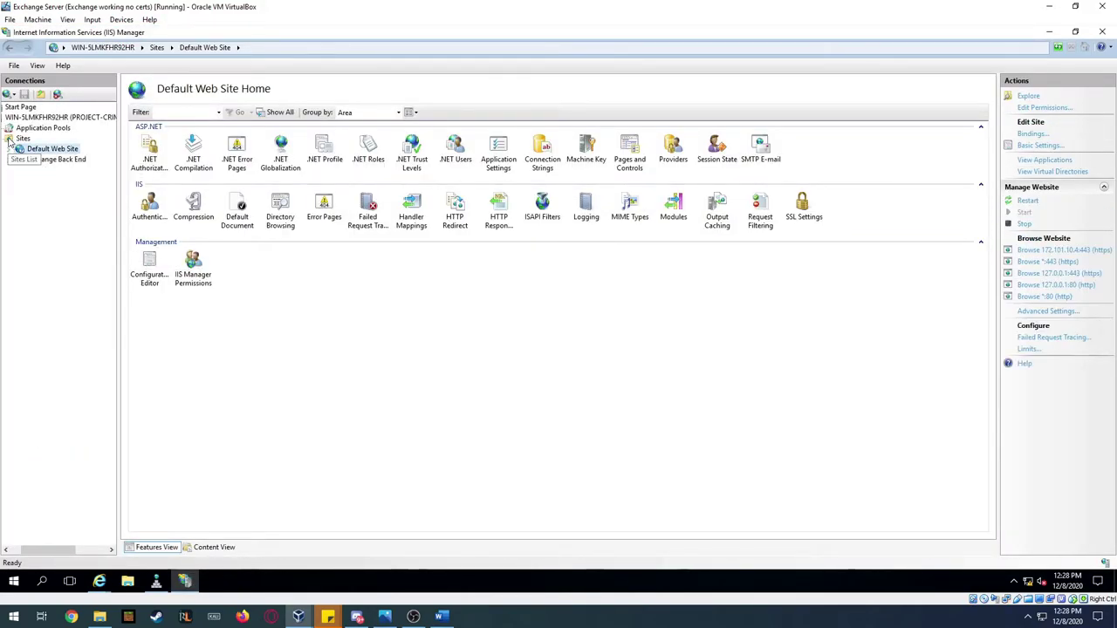
left_click(9, 139)
right_click(29, 170)
left_click(52, 193)
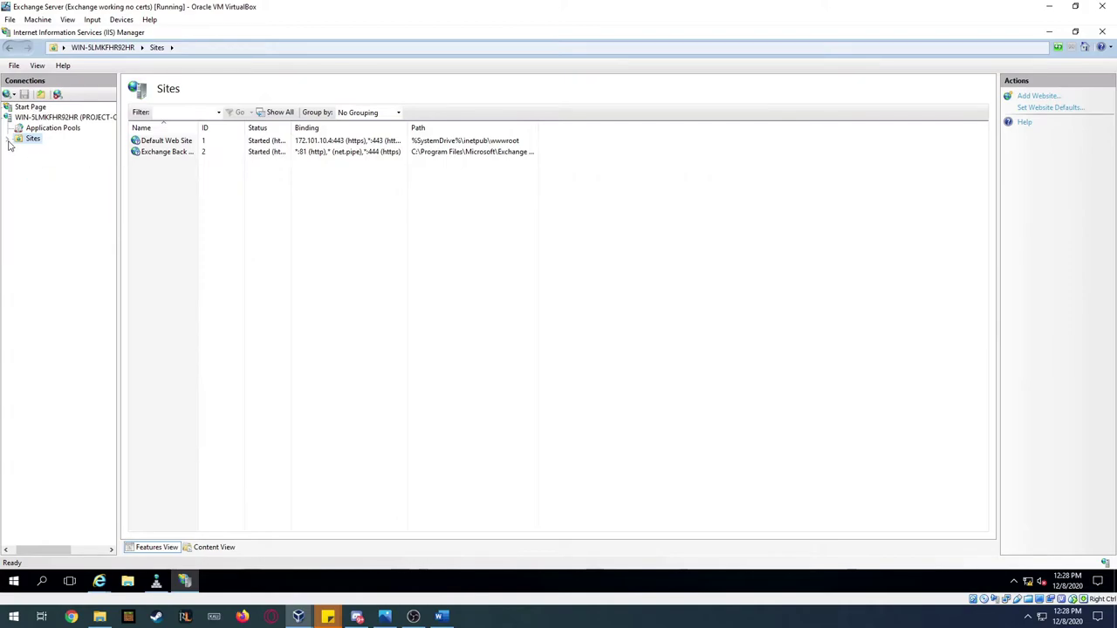
left_click(9, 142)
- Expand Default Web Site and Exchange Back End to review them, then collapse and minimize
left_click(20, 150)
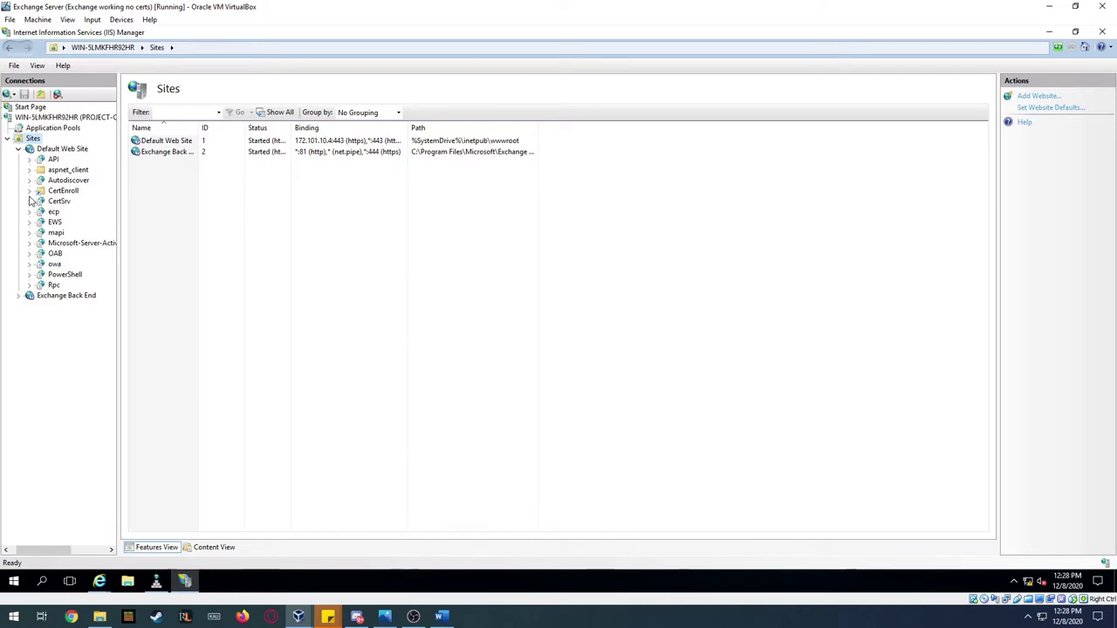
left_click(18, 296)
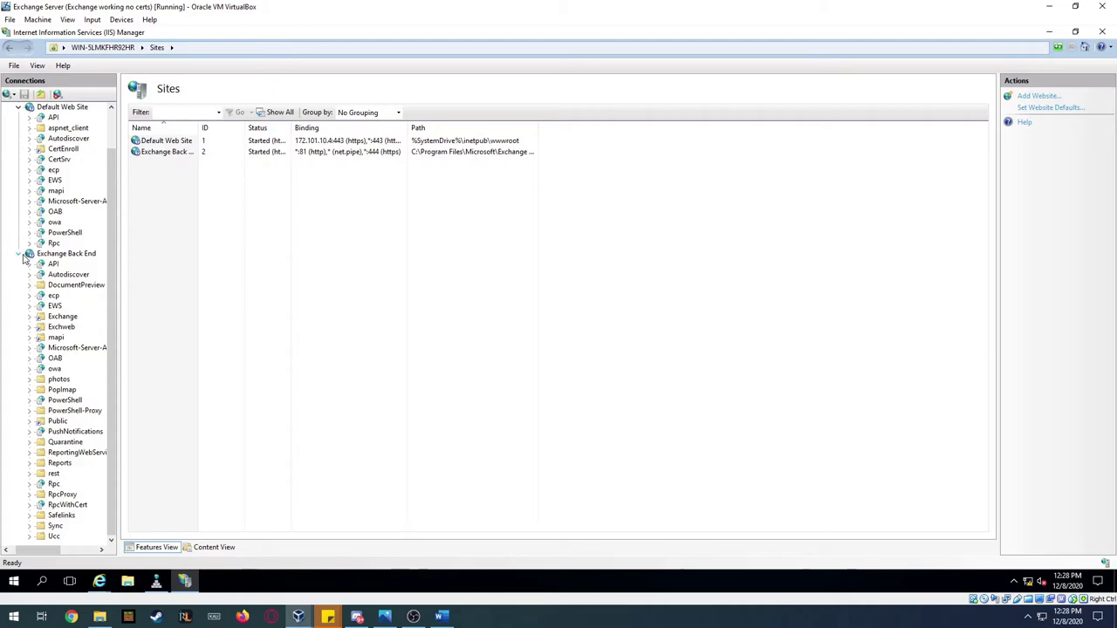
left_click(18, 253)
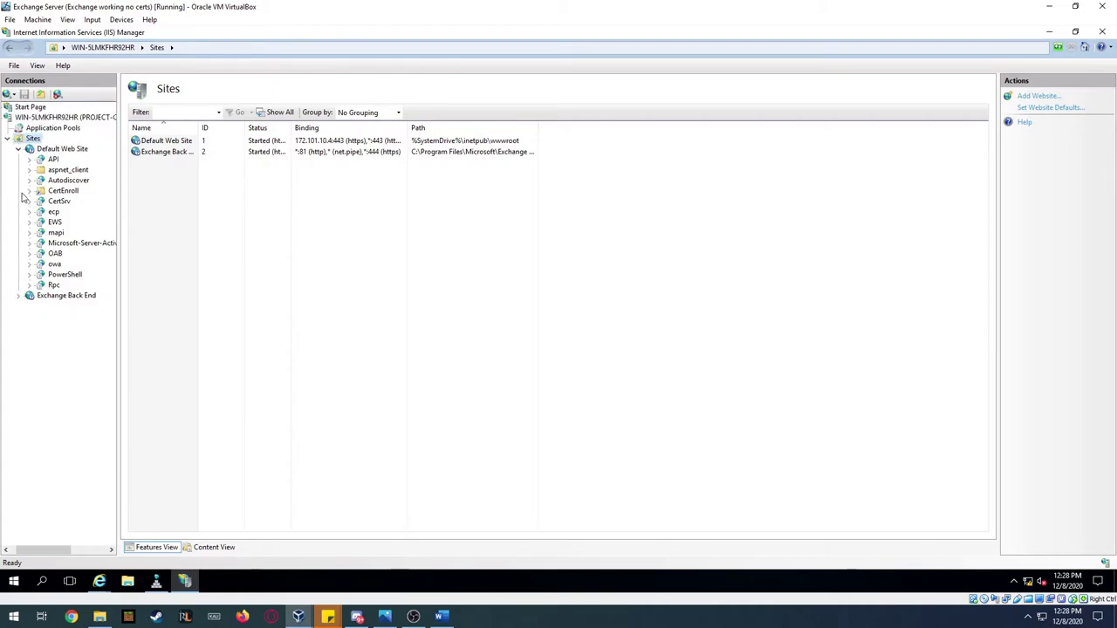
left_click(18, 149)
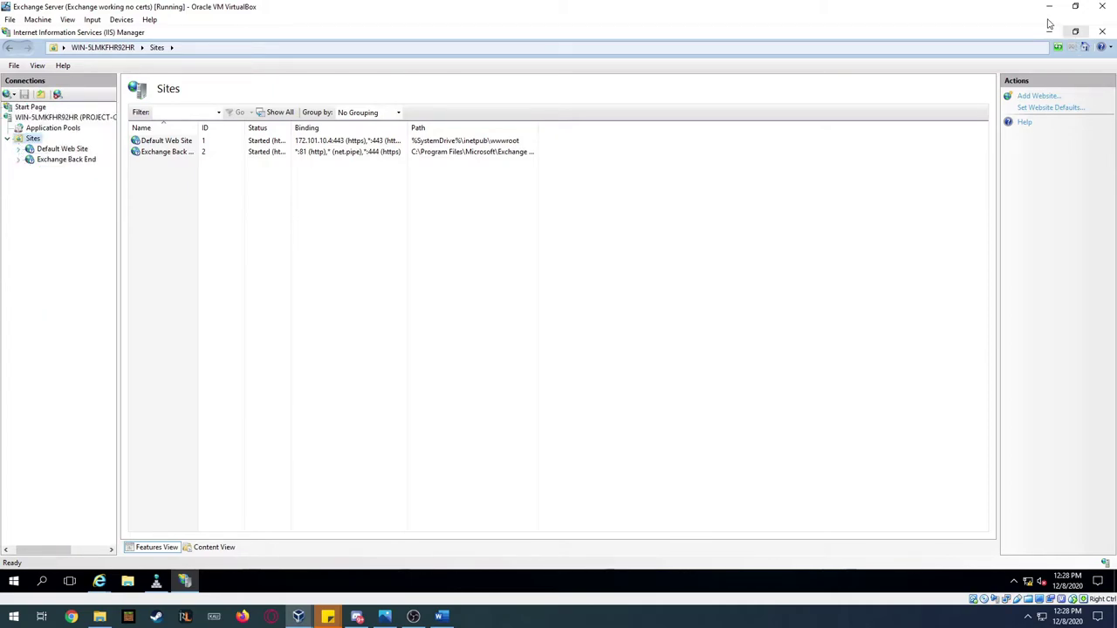
left_click(1049, 32)
- Open the Exchange admin center and go to the server's three certificates
mouse_move(98, 581)
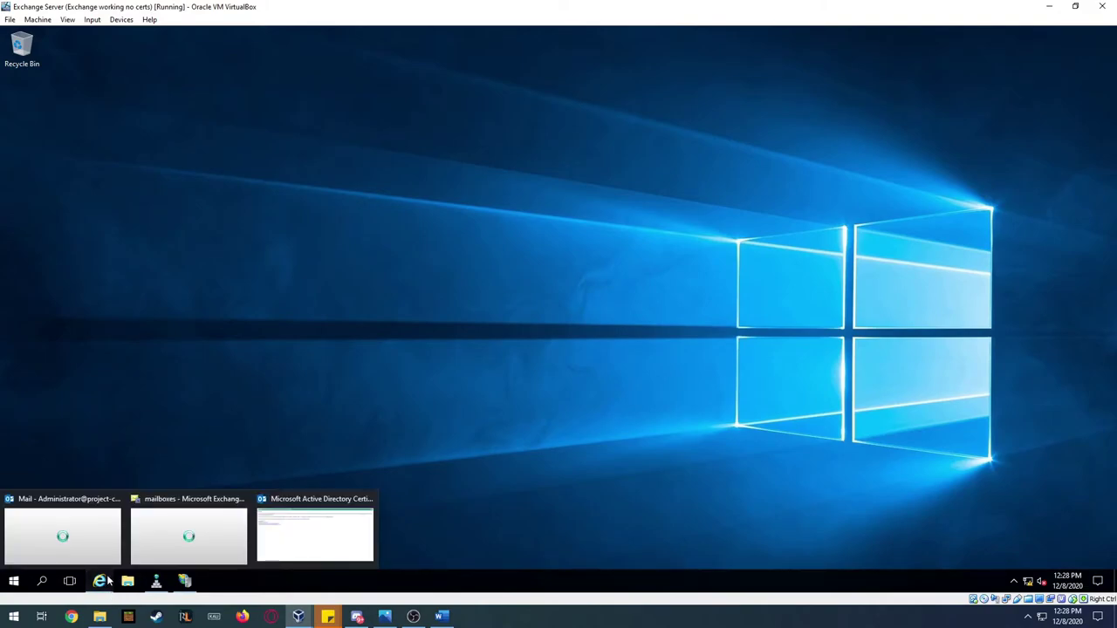
left_click(154, 529)
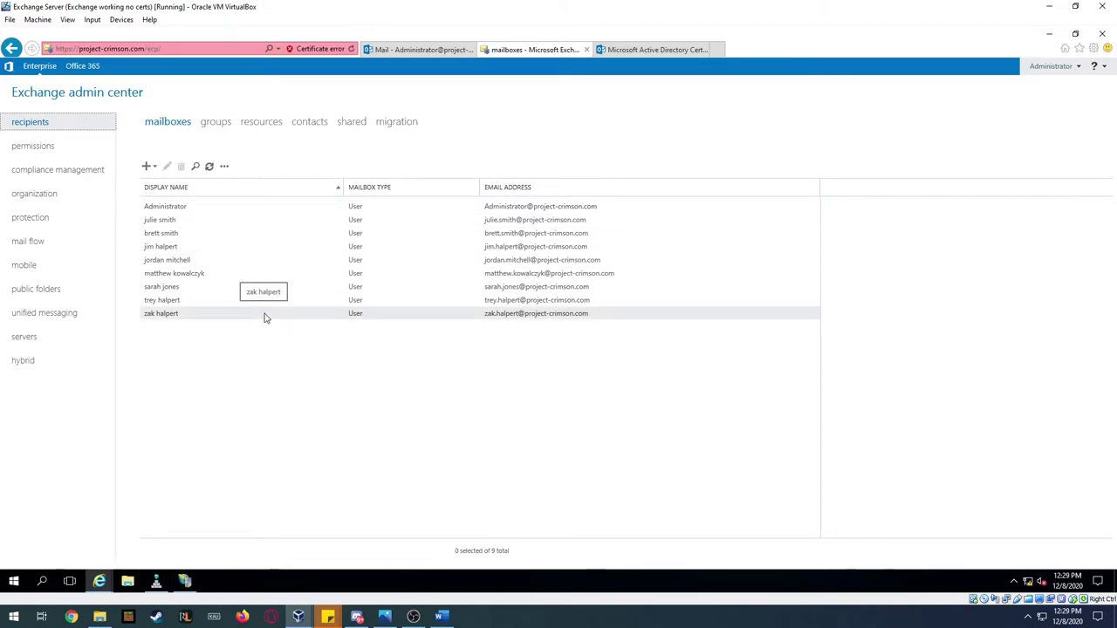
left_click(21, 338)
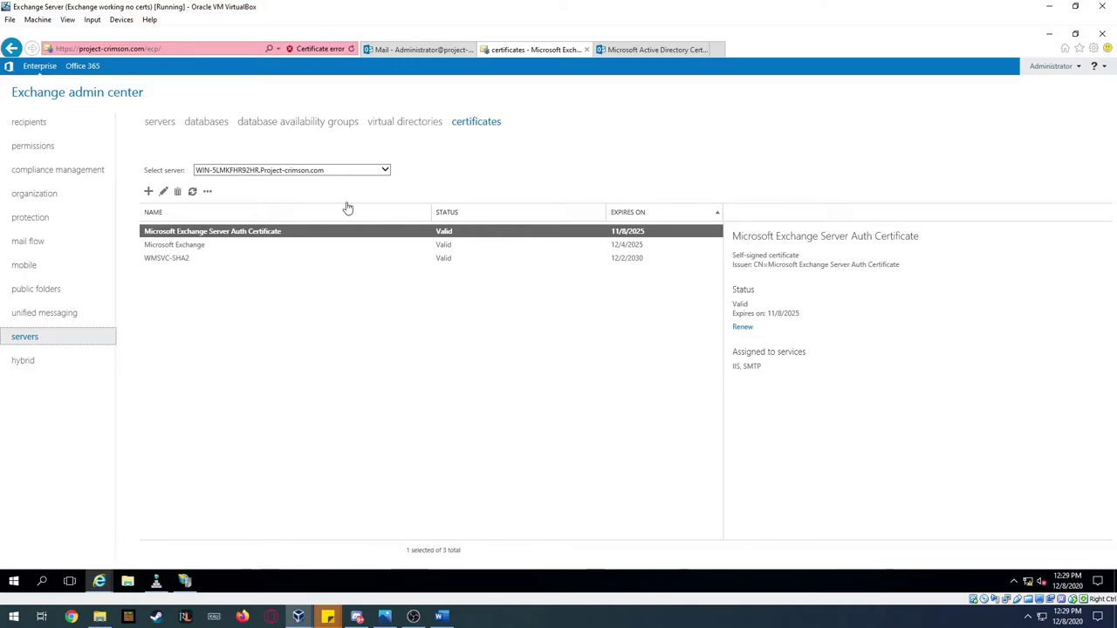
left_click(419, 49)
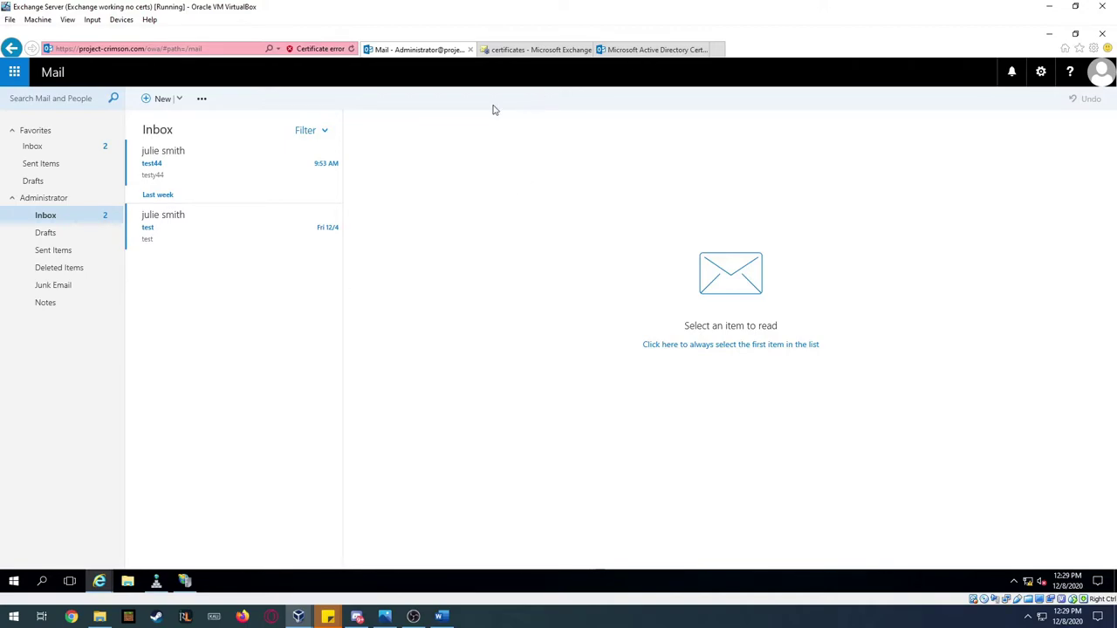
left_click(551, 51)
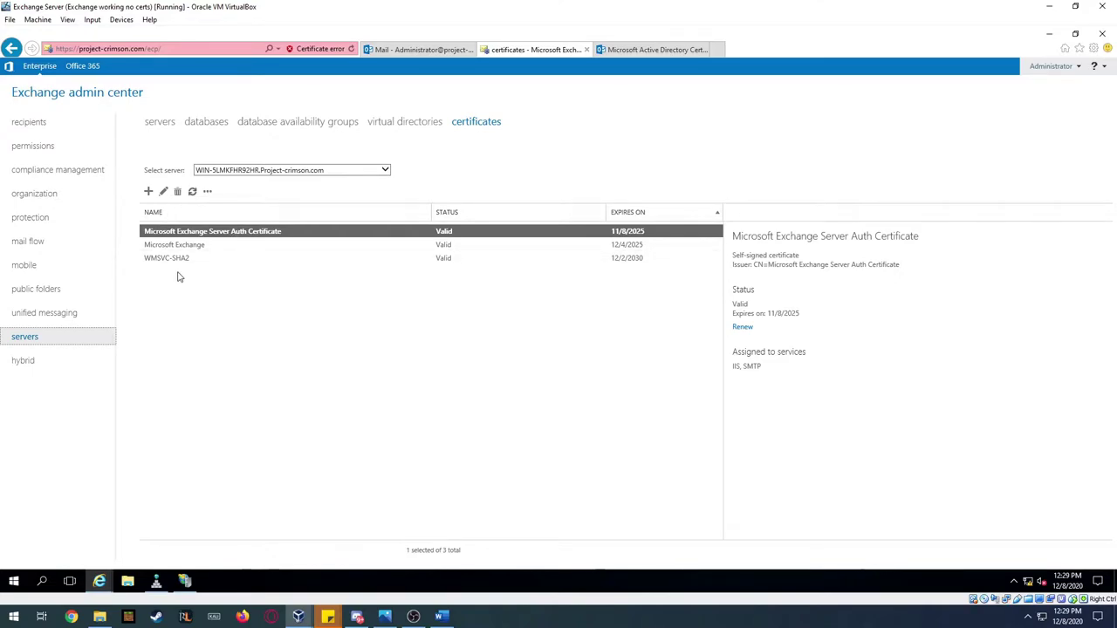
- View and dismiss the site's certificate error, then switch to the administrator's Mail inbox
left_click(307, 51)
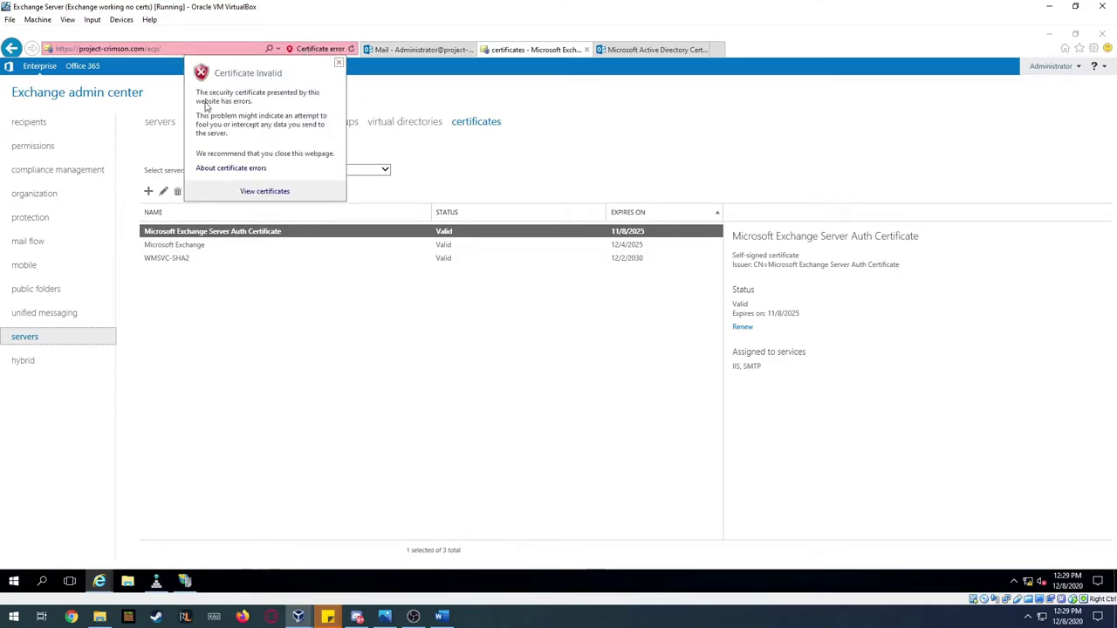
left_click(472, 164)
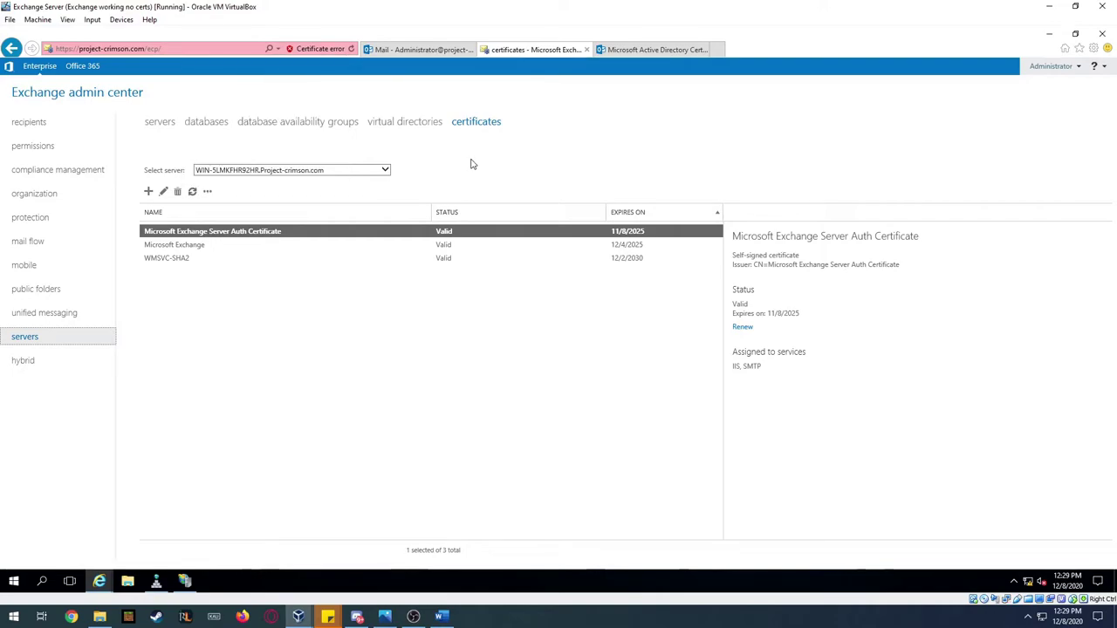
left_click(62, 126)
left_click(425, 50)
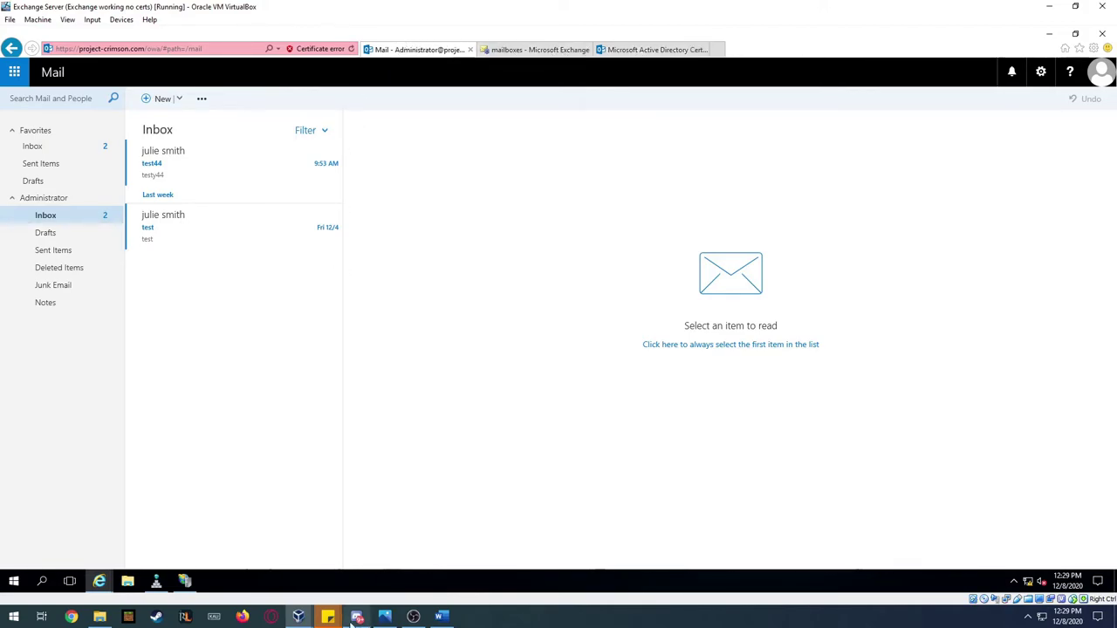
- Send a new message titled 'Test hello 12:29 pm' to the suggested domain user
left_click(155, 100)
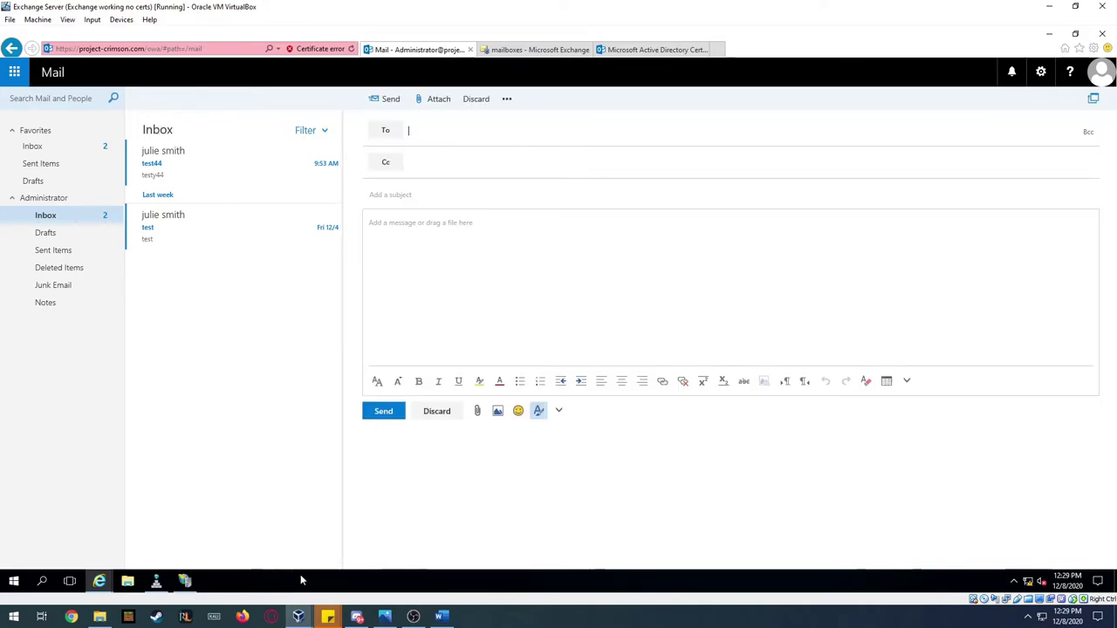
left_click(436, 135)
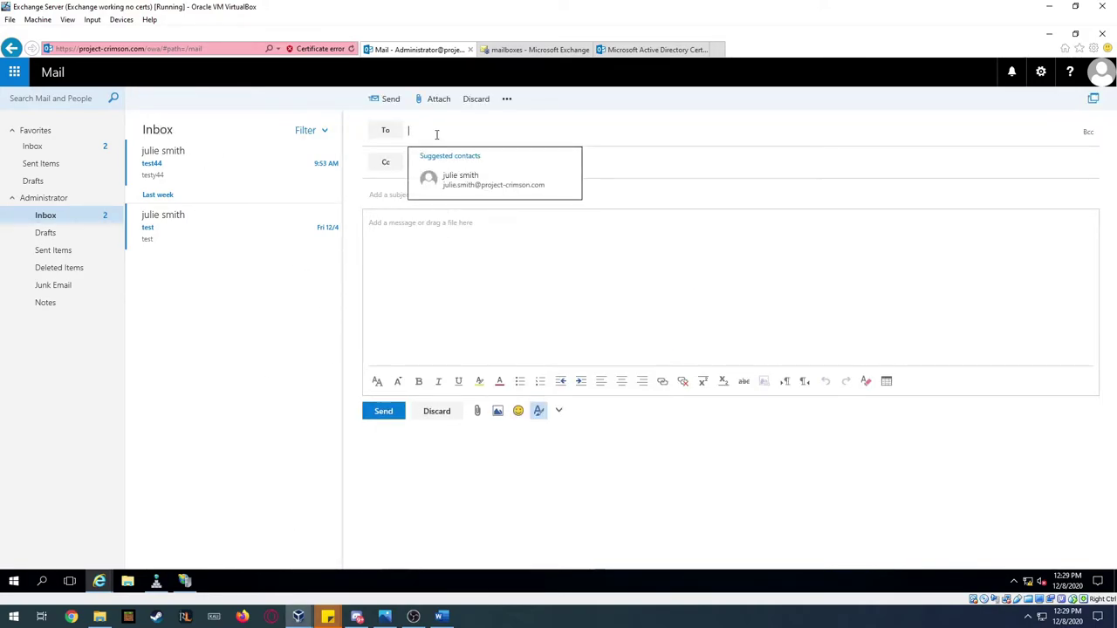
left_click(471, 182)
left_click(448, 194)
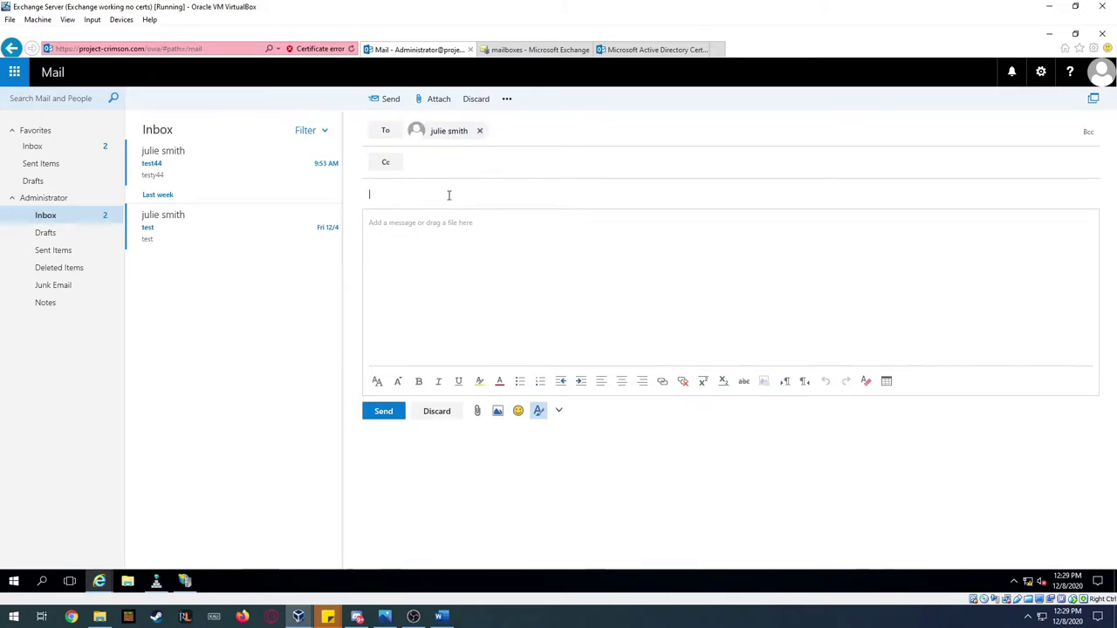
type("Test hello 12:29 pm")
key("Tab")
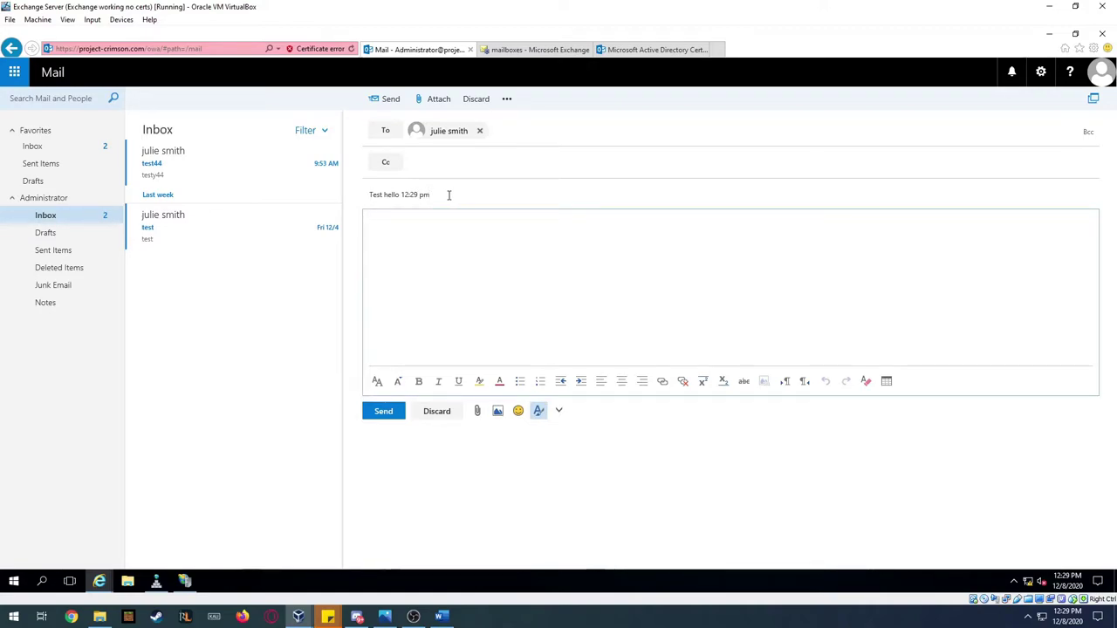
left_click(392, 417)
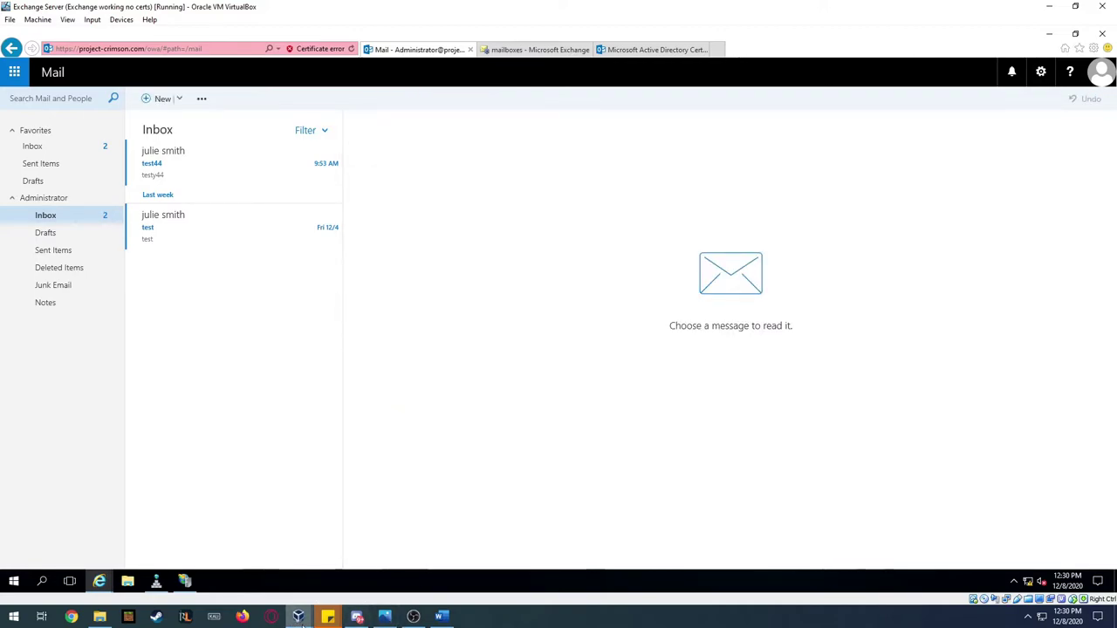
- Sign the domain user into the Windows 10 VM and open their Outlook Web App inbox in Edge
left_click(562, 577)
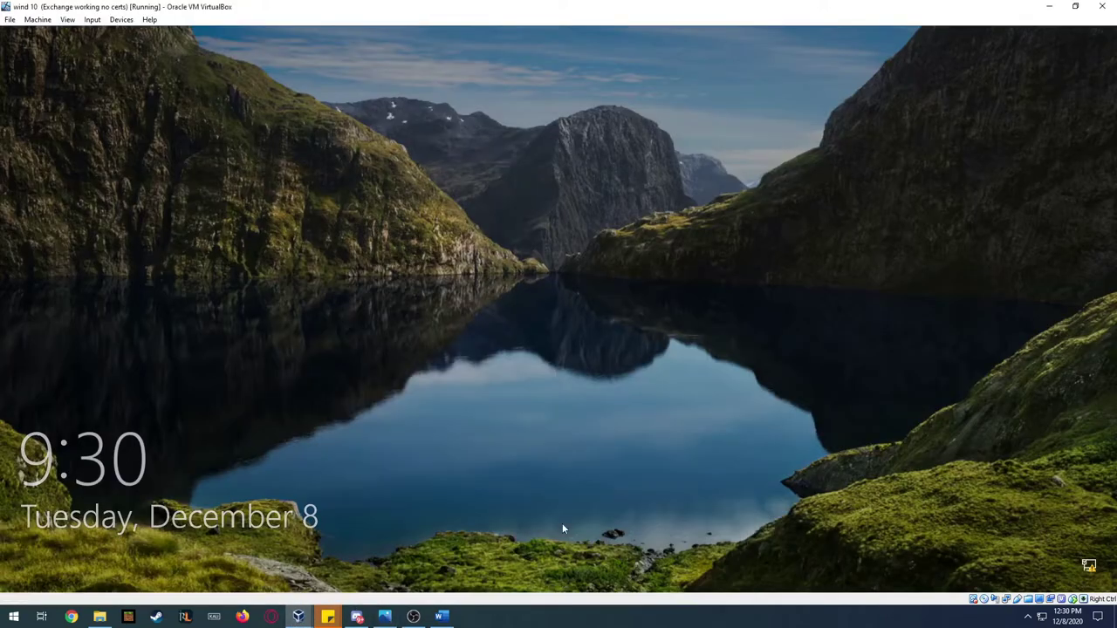
left_click(545, 388)
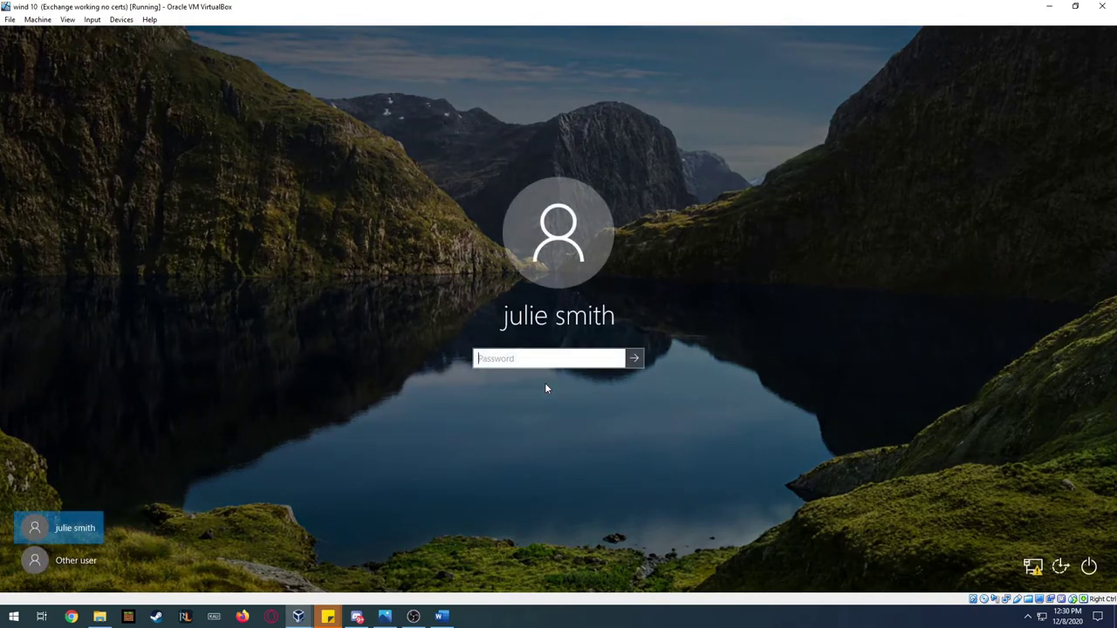
type("******")
key("Return")
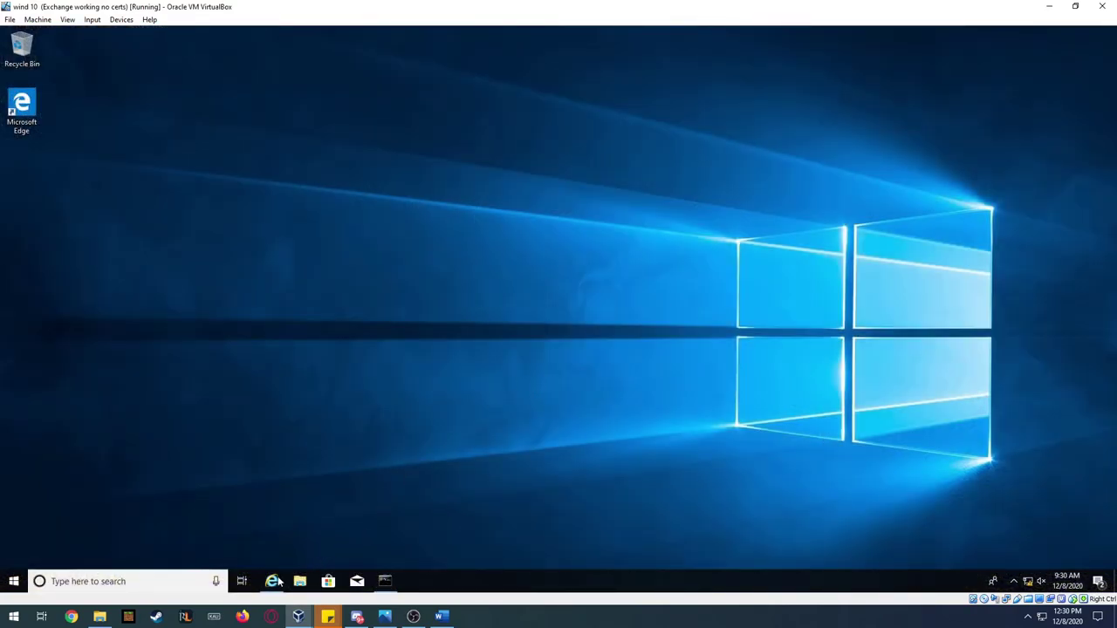
left_click(271, 583)
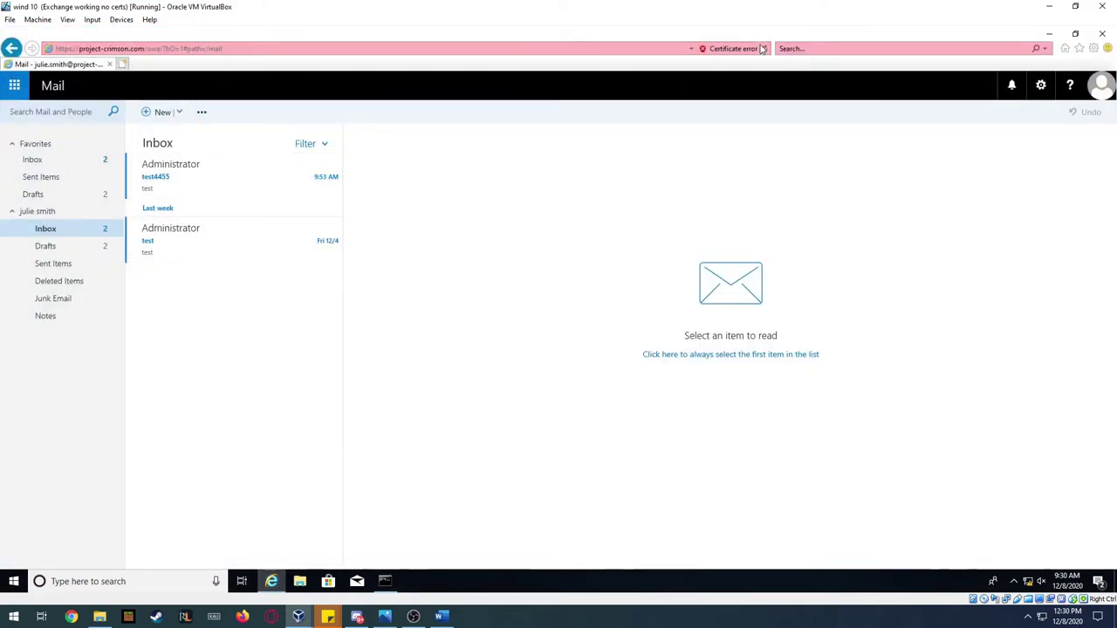
- Restore the VM window, then move and enlarge it beside the server's inbox
double_click(514, 17)
left_click_drag(557, 158, 698, 125)
left_click_drag(885, 424, 1091, 541)
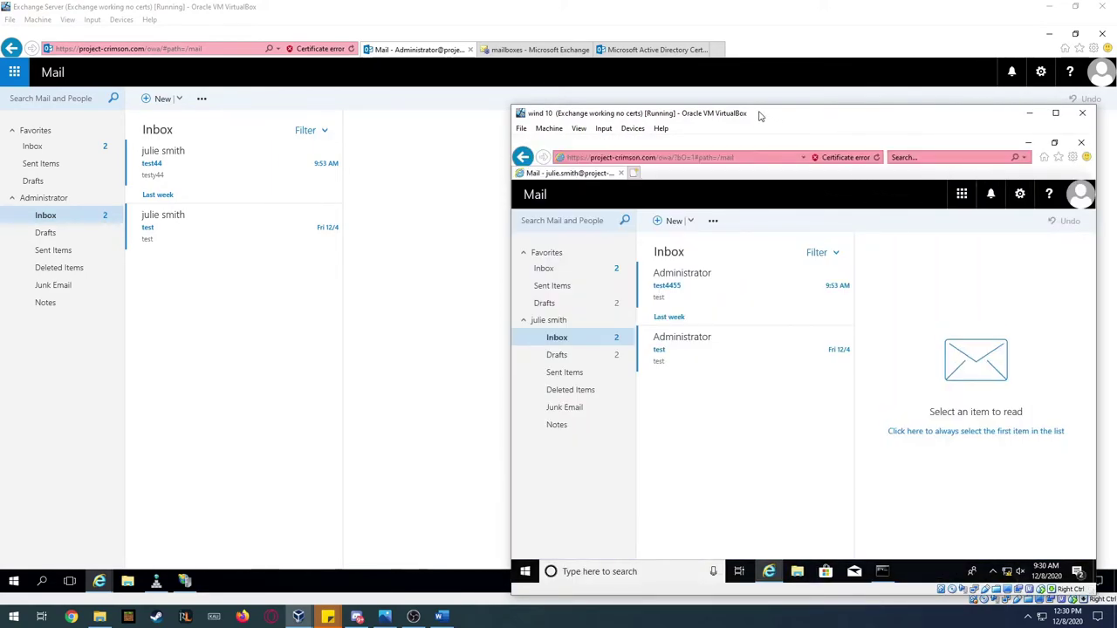
- Enlarge the VM window, check the Inbox and Drafts, and start a new message
left_click_drag(760, 111, 755, 65)
left_click(569, 216)
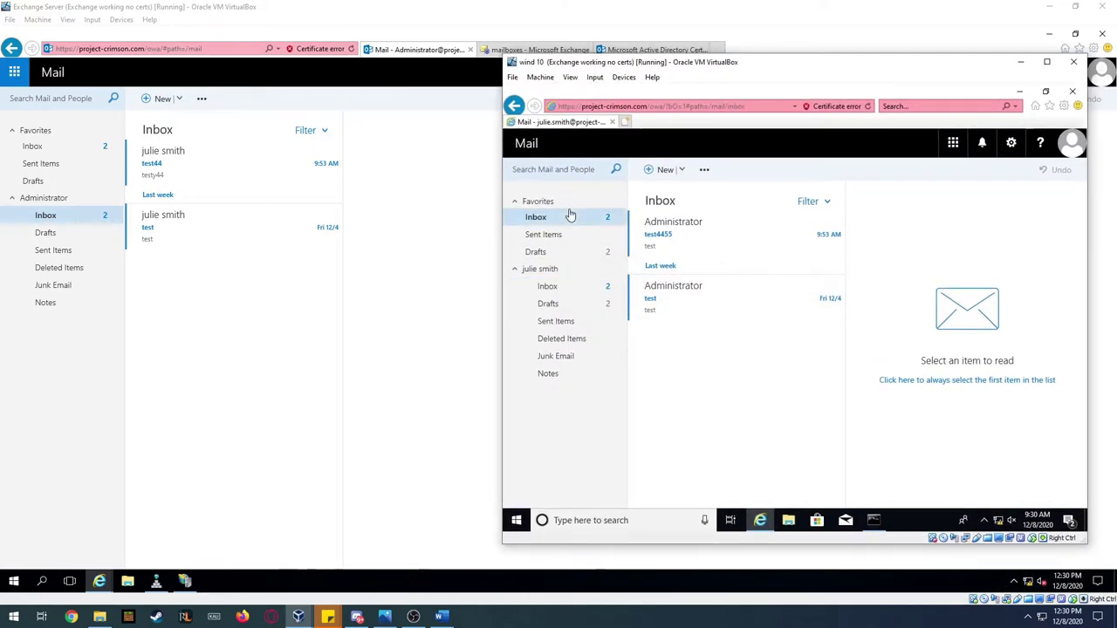
left_click(568, 254)
left_click(572, 219)
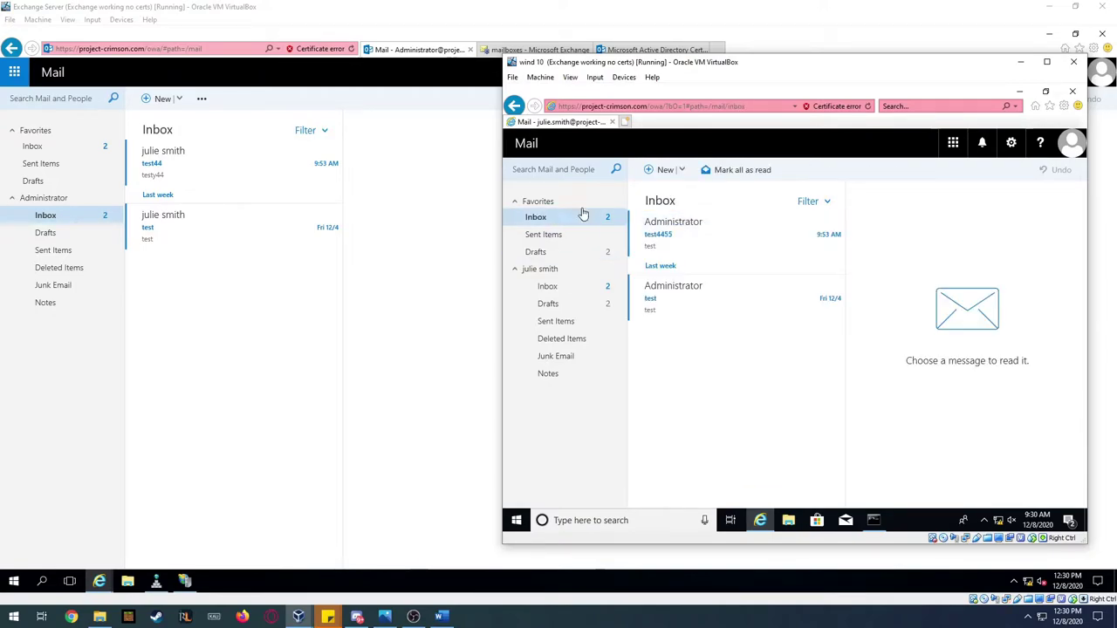
left_click(665, 170)
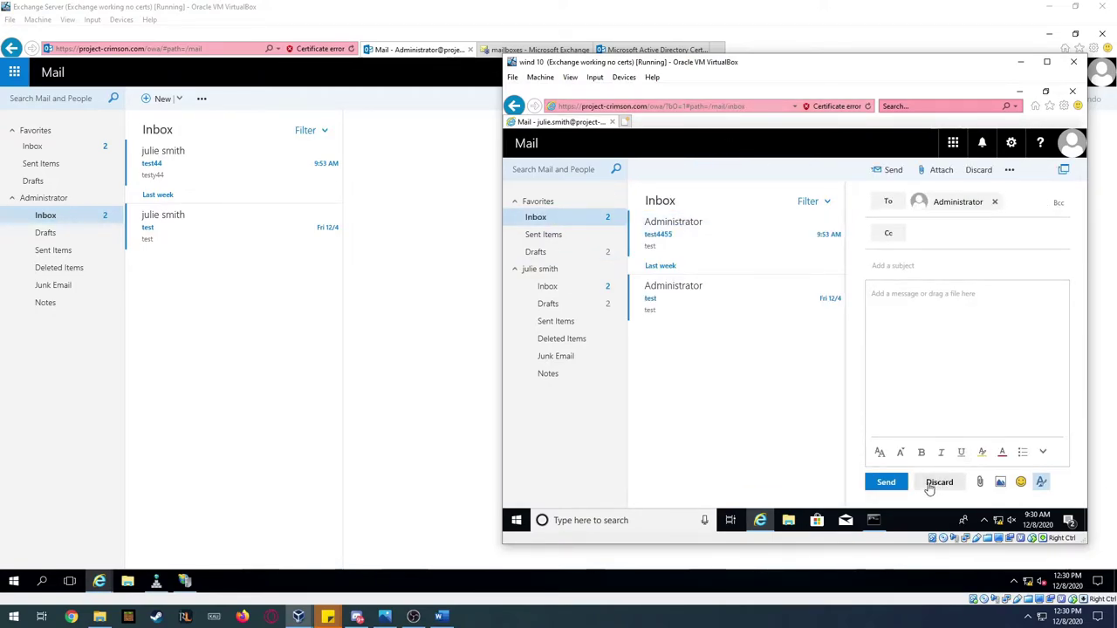
left_click(935, 482)
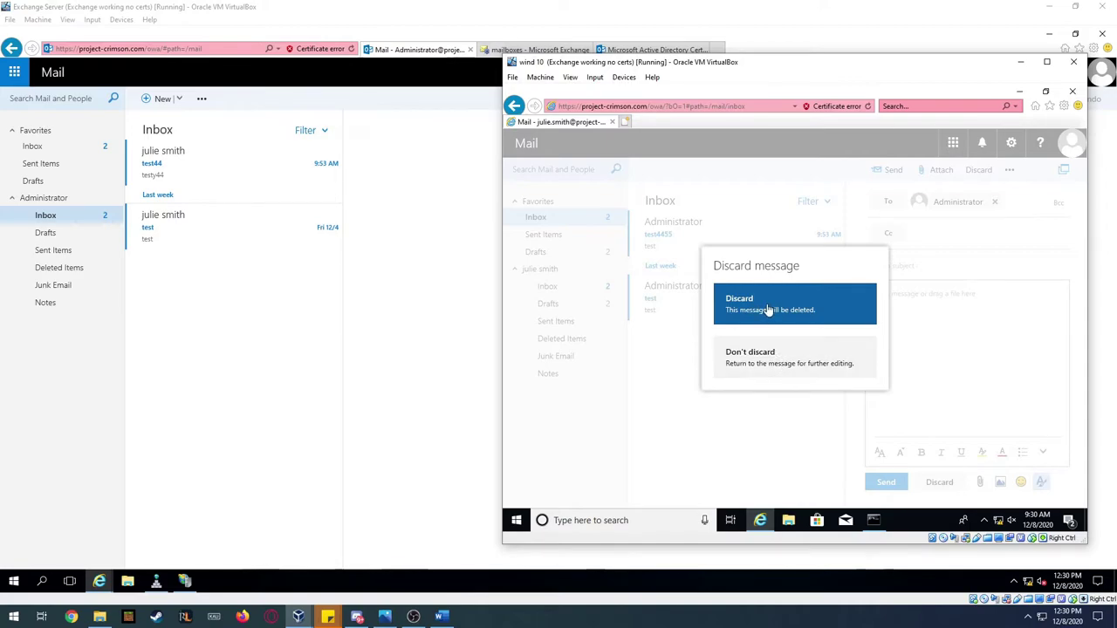
left_click(774, 357)
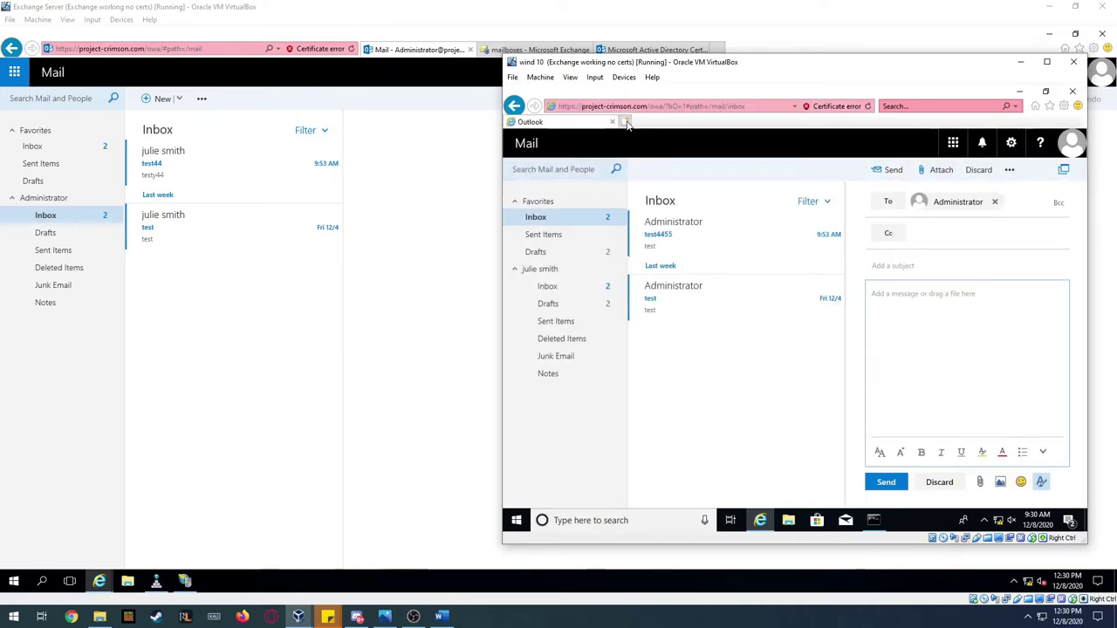
- Send the Administrator a message with subject 'Test 12:30pm' and body 'hello'
left_click(923, 268)
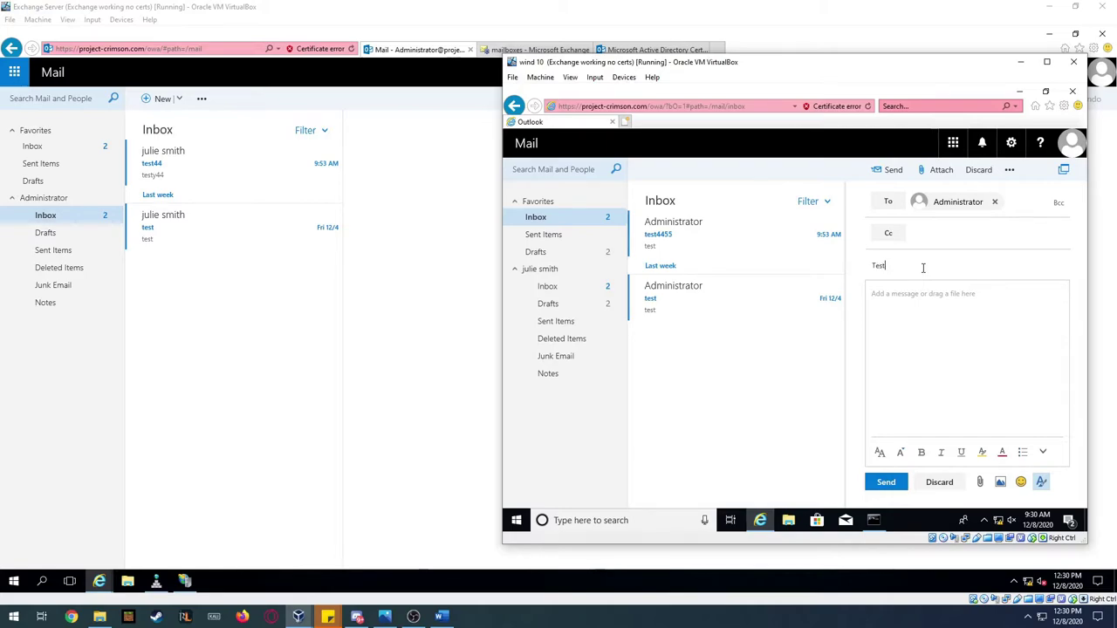
type("Test 12:30pm")
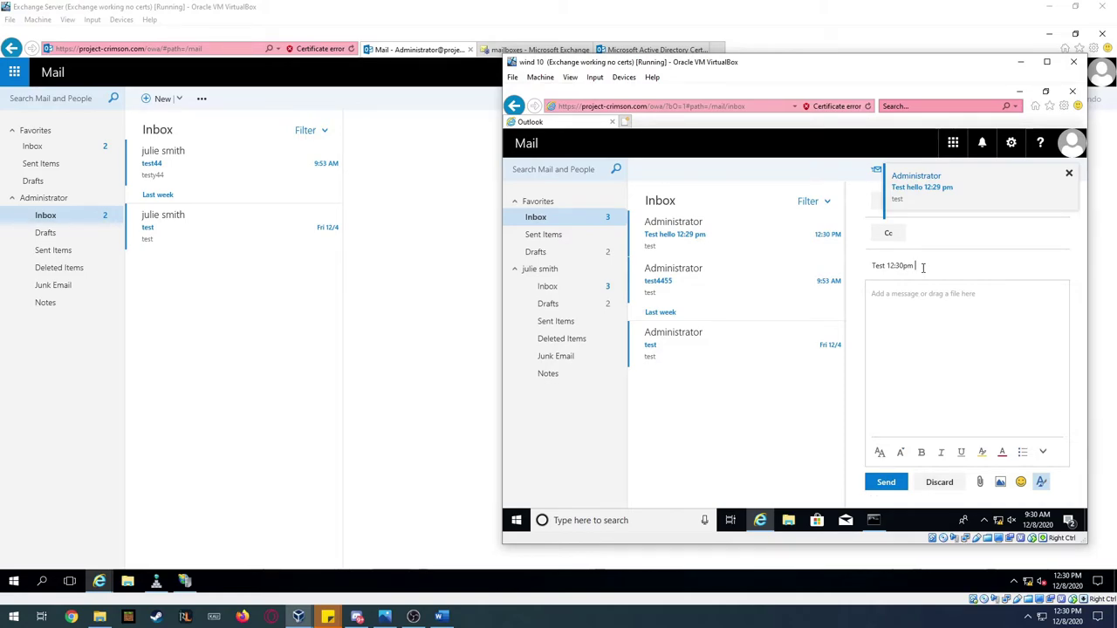
key("Tab")
type("hello")
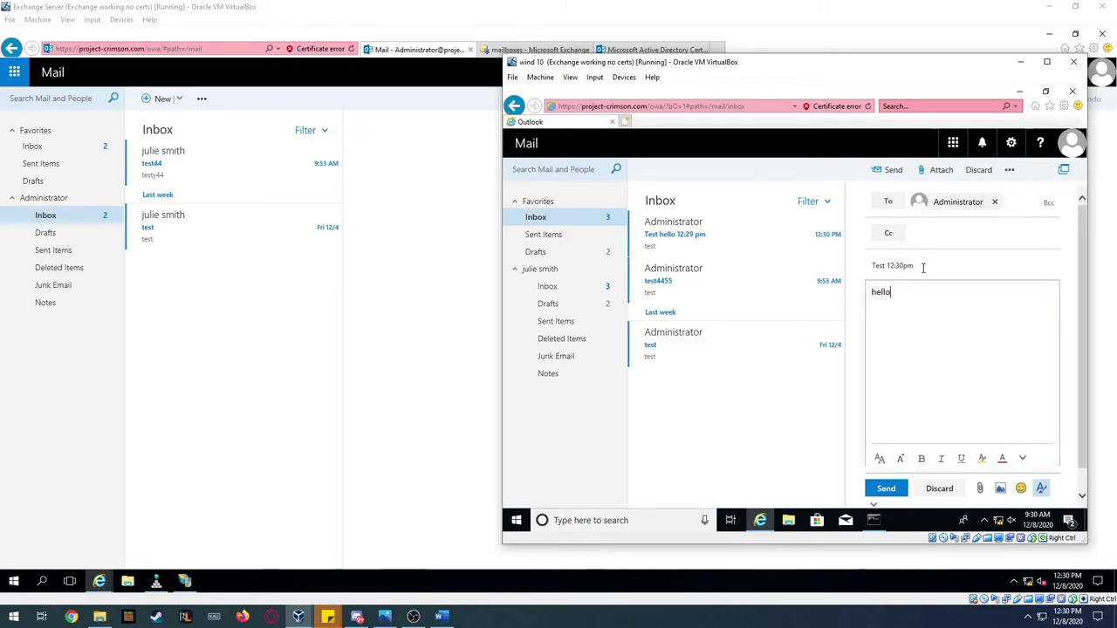
left_click(885, 483)
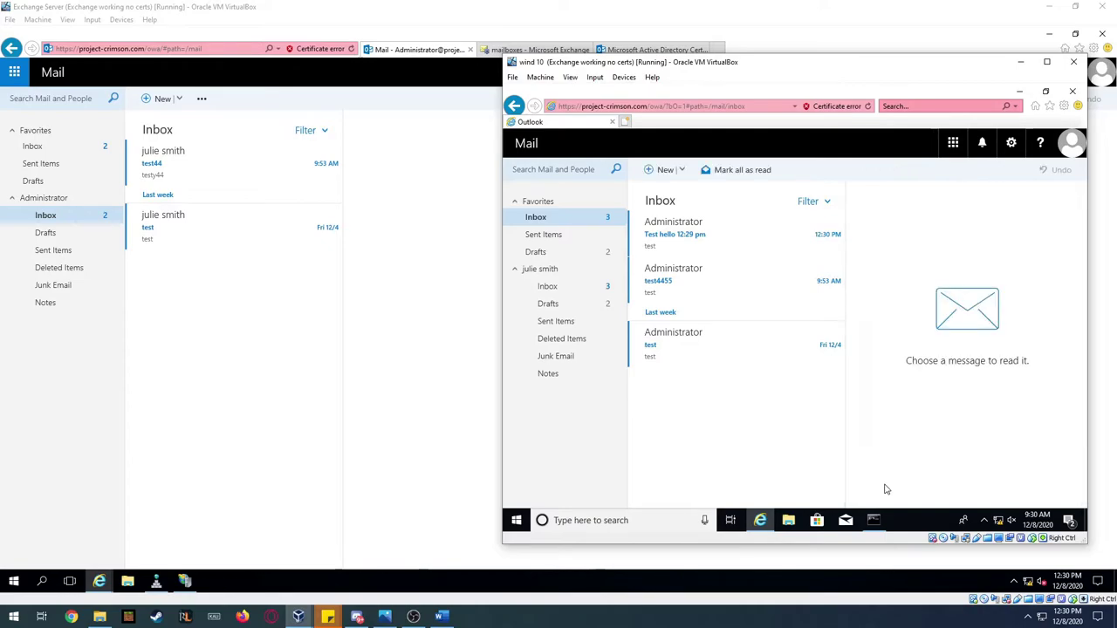
- Reply all to 'Test hello 12:29 pm' with 'hello admin at 12:30', then return to the host mailbox
left_click(726, 226)
left_click(1027, 233)
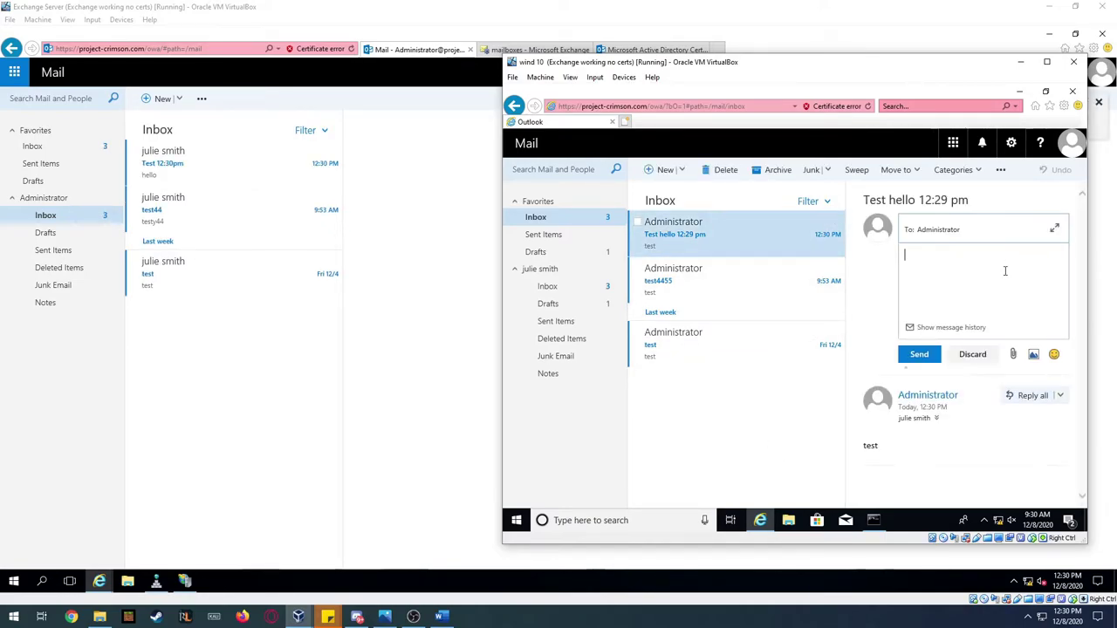
type("hello admin at 12:30")
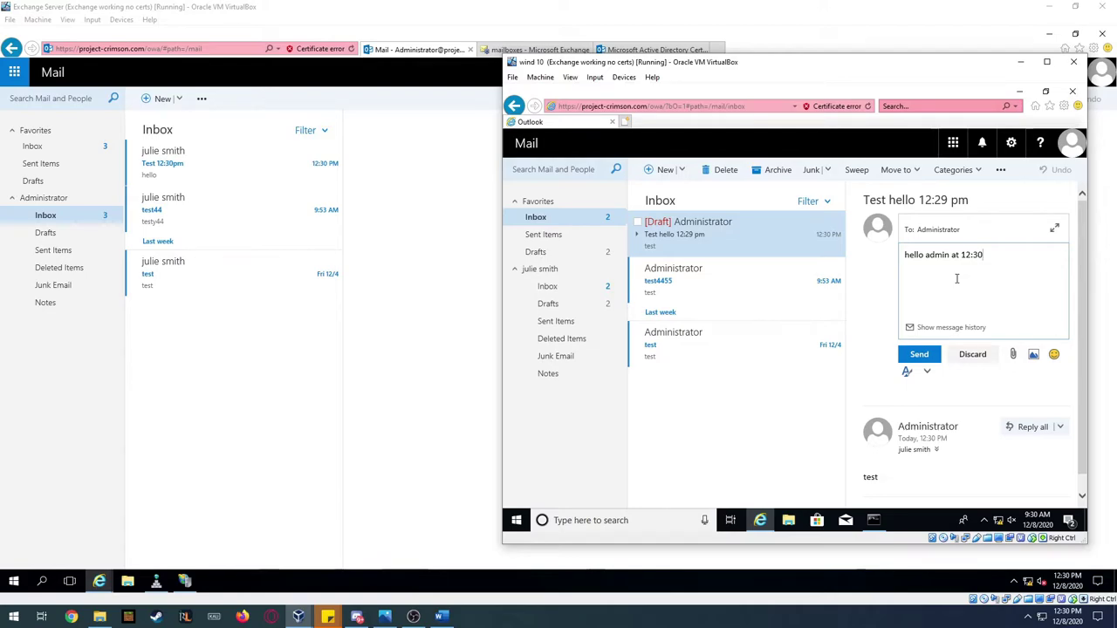
left_click(908, 354)
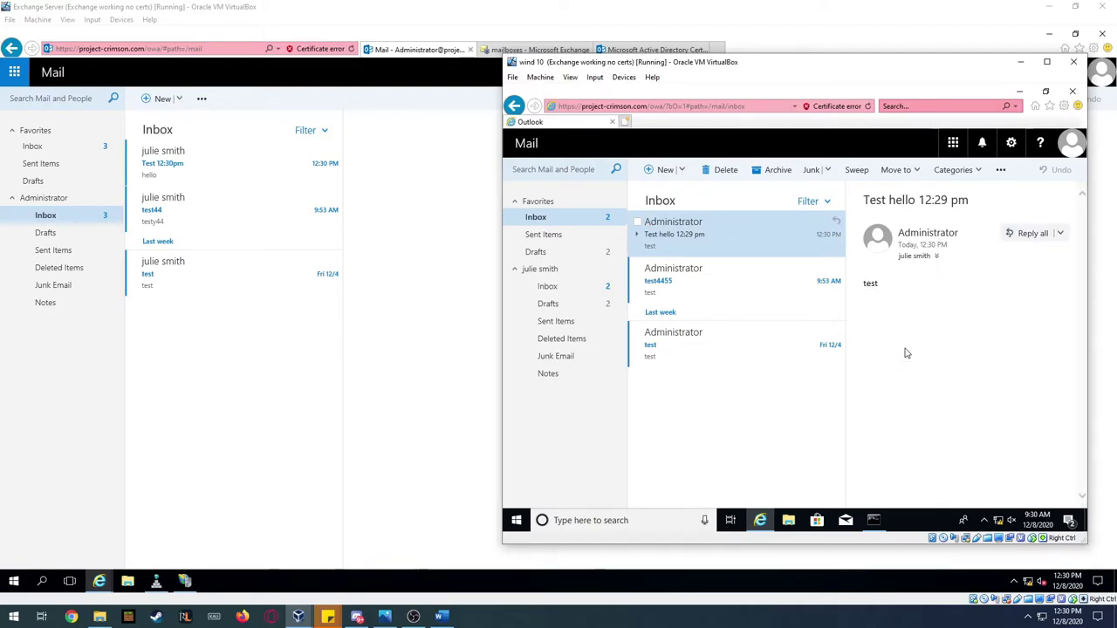
left_click(235, 367)
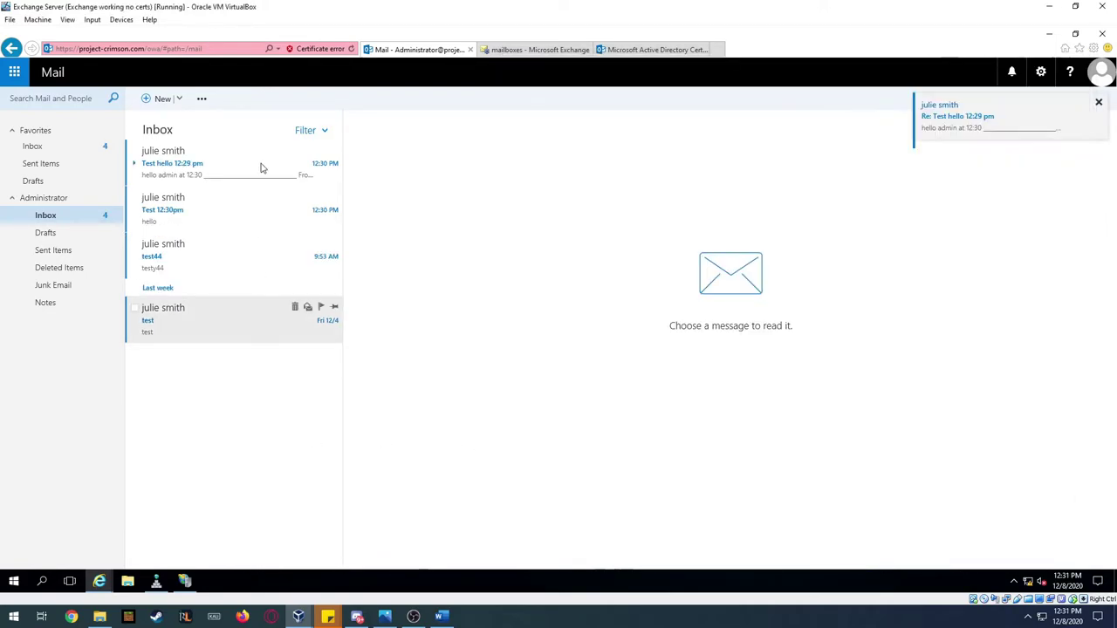
left_click(224, 168)
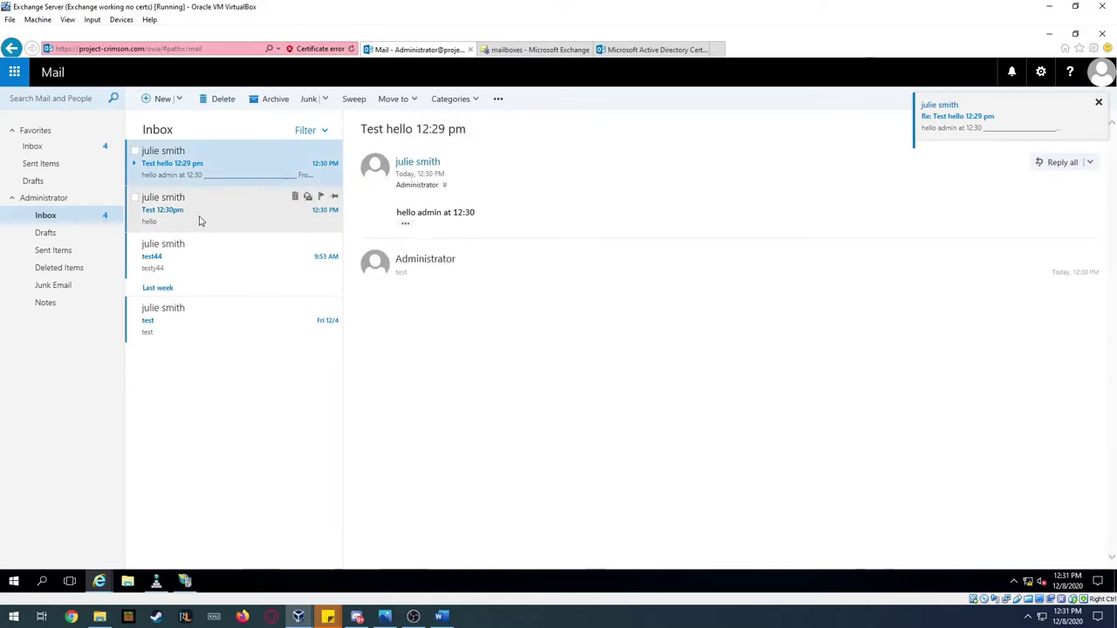
left_click(200, 220)
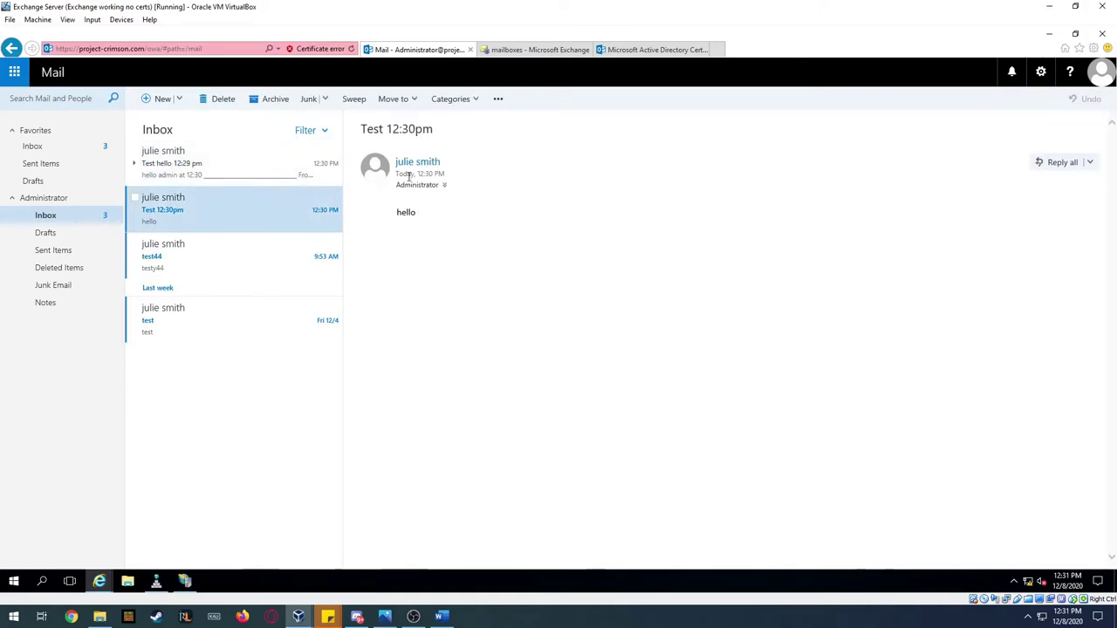
left_click(257, 156)
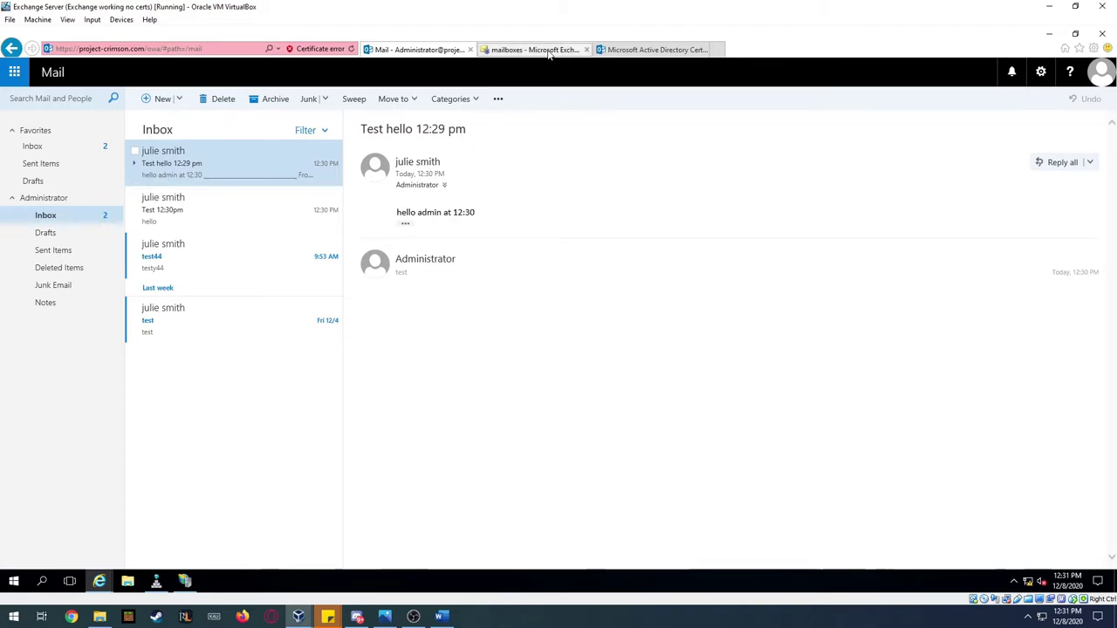
- Check the mailbox list, view the Certificate Services 'Request a certificate' page, then close that tab
left_click(534, 49)
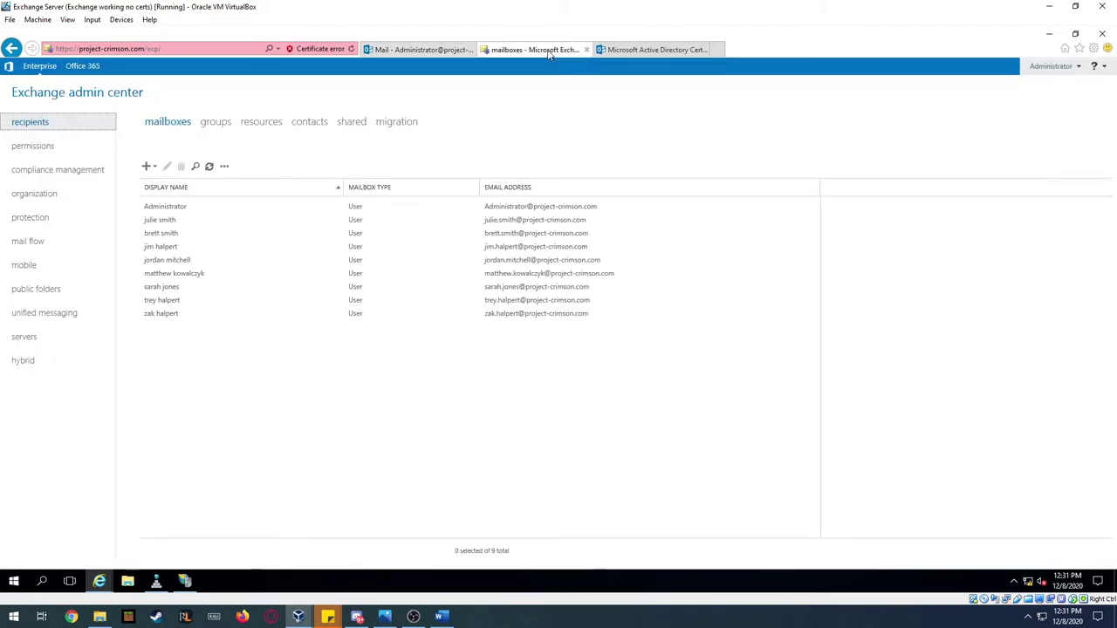
left_click(653, 50)
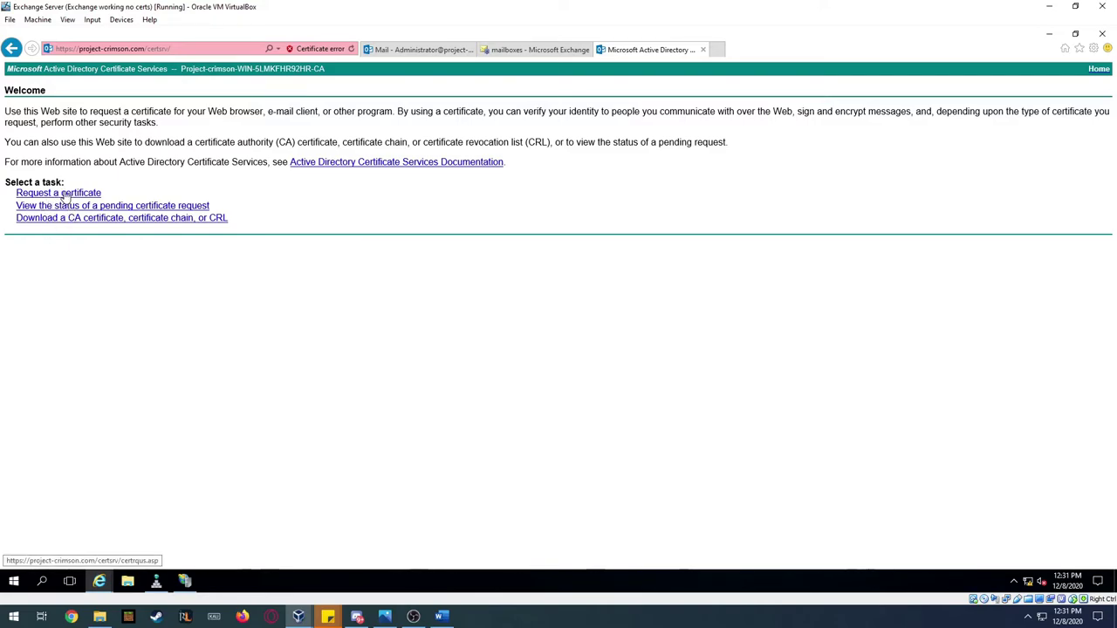
left_click(65, 194)
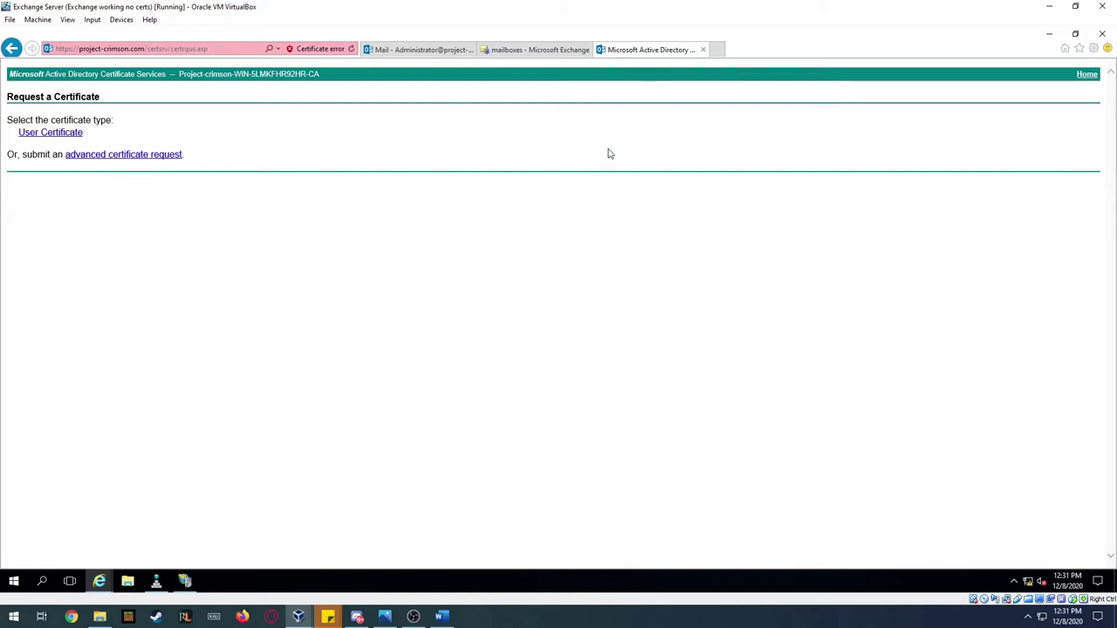
left_click(704, 50)
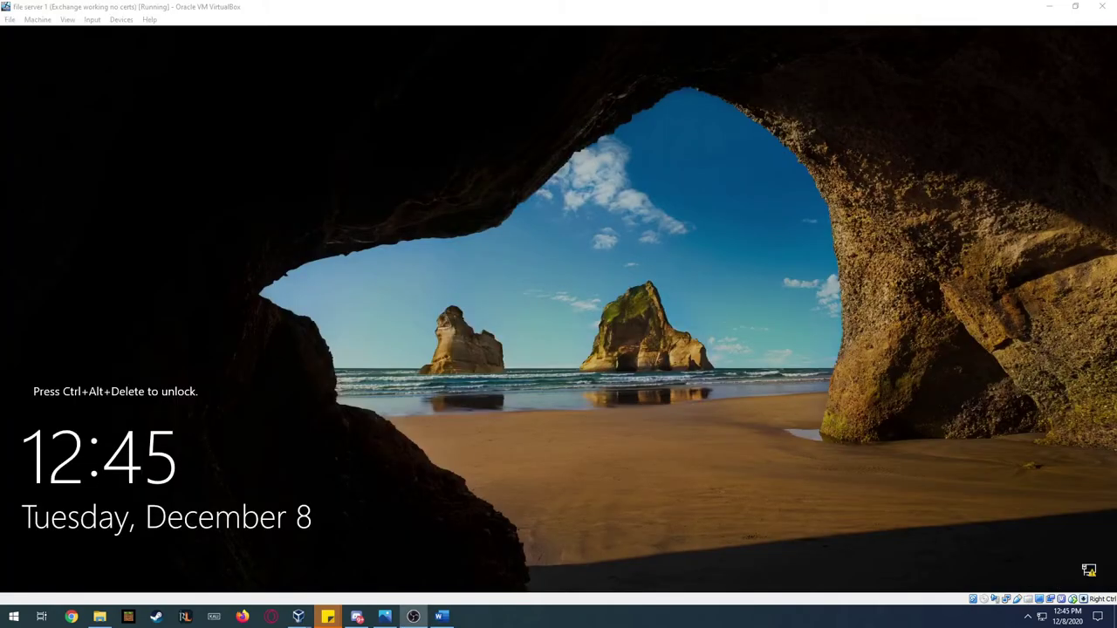
- Sign the file server VM in as Administrator via Ctrl+Alt+Del and its password, clearing the Start menu
left_click(388, 429)
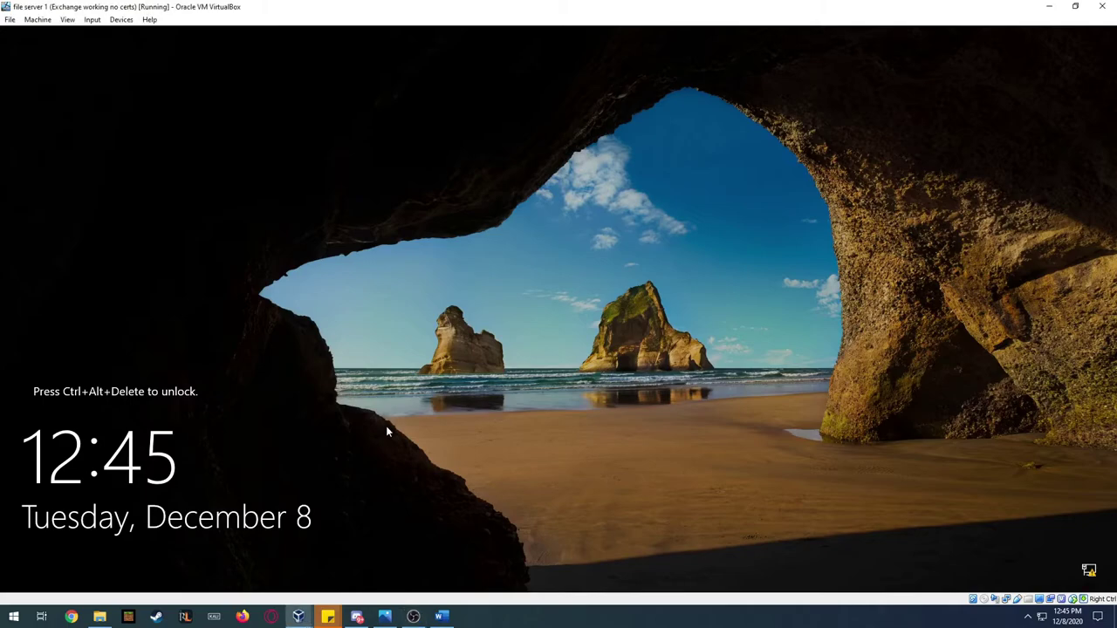
key("ctrl+alt+Delete")
type("*********")
key("Return")
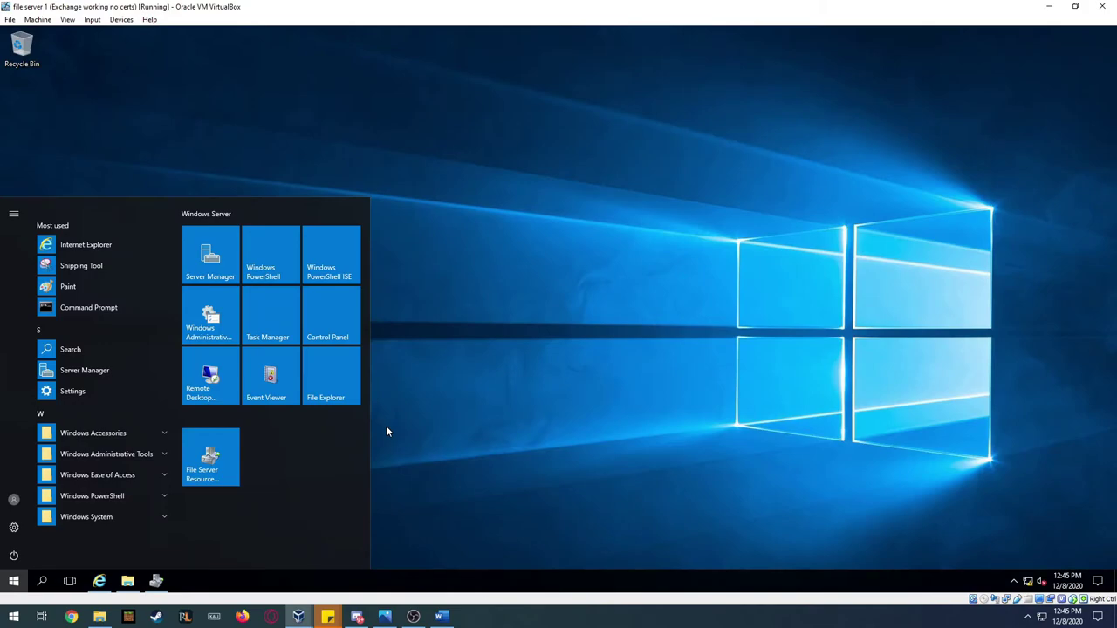
left_click(472, 337)
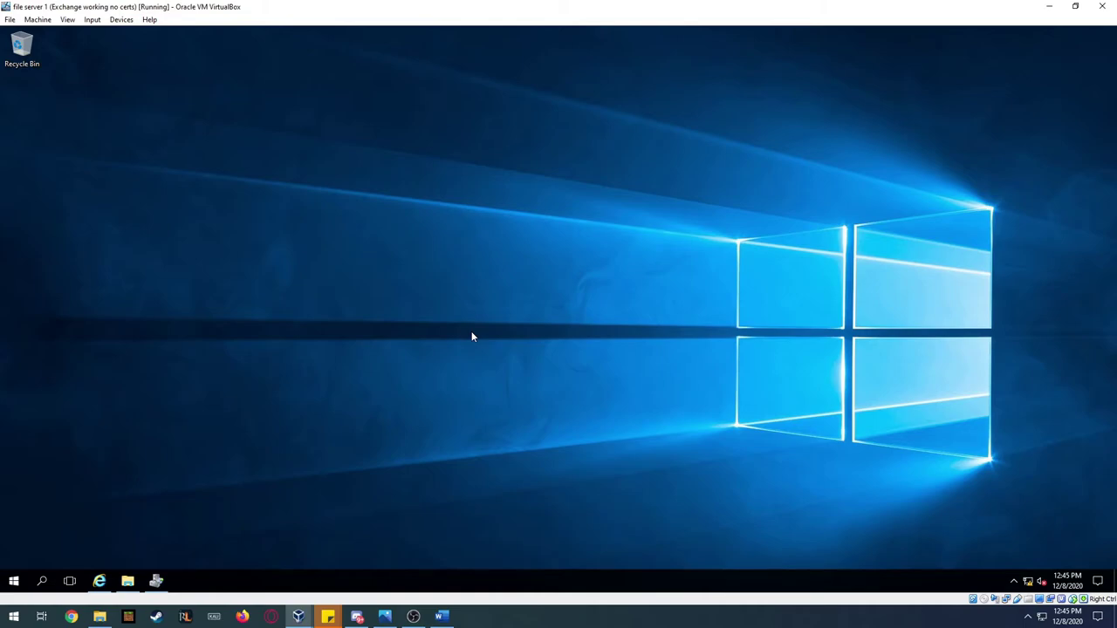
- Open File Server Resource Manager maximized and inspect the F:\Project-Crimson quota
left_click(156, 580)
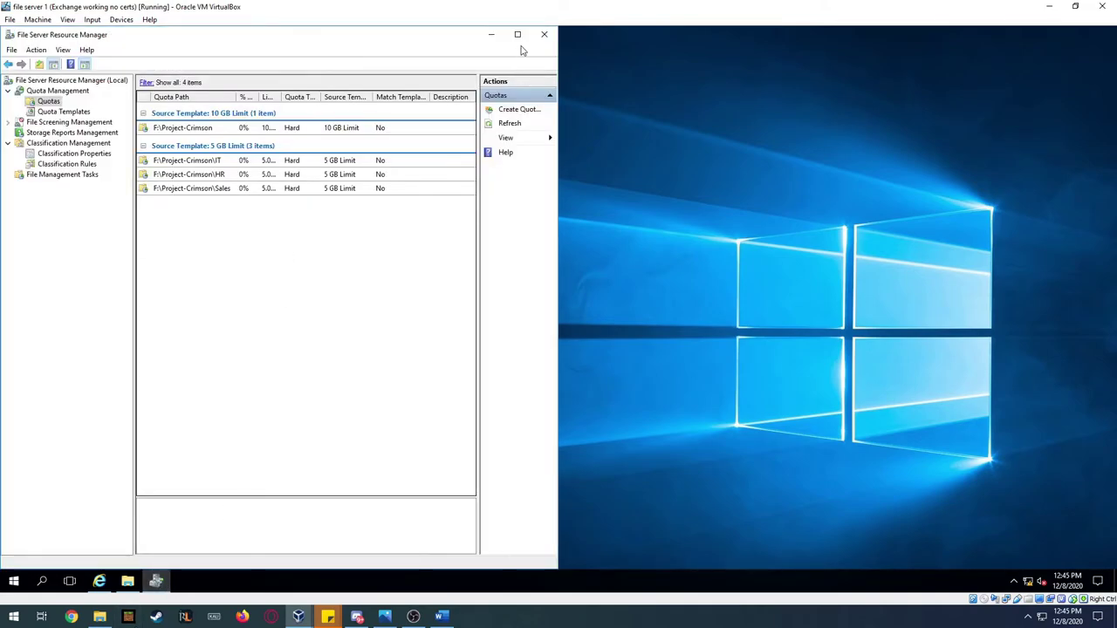
left_click(516, 35)
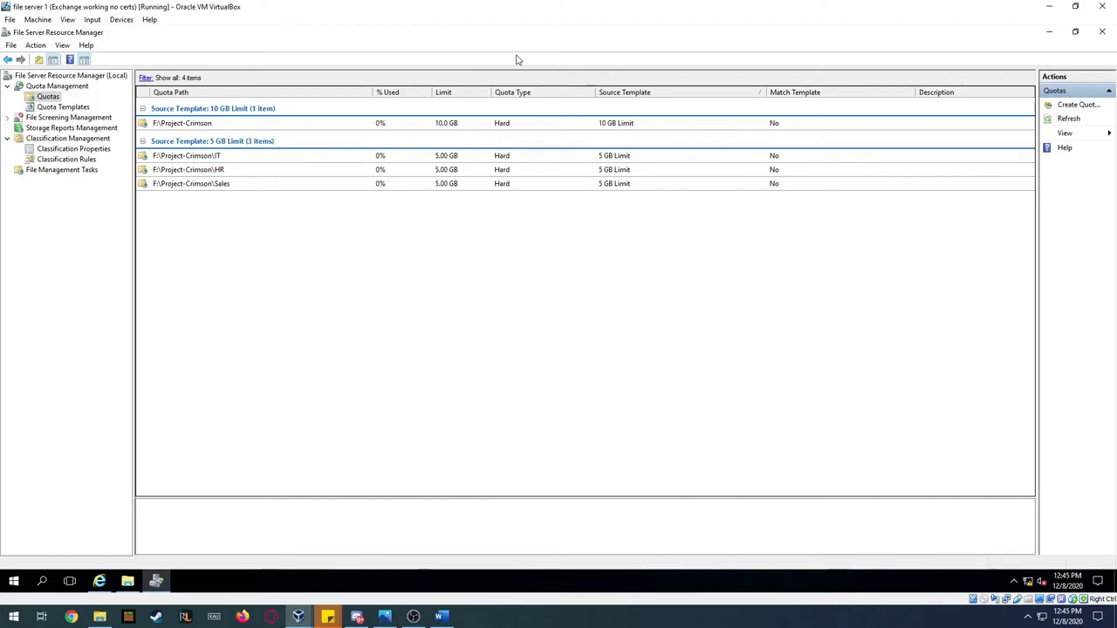
left_click(211, 123)
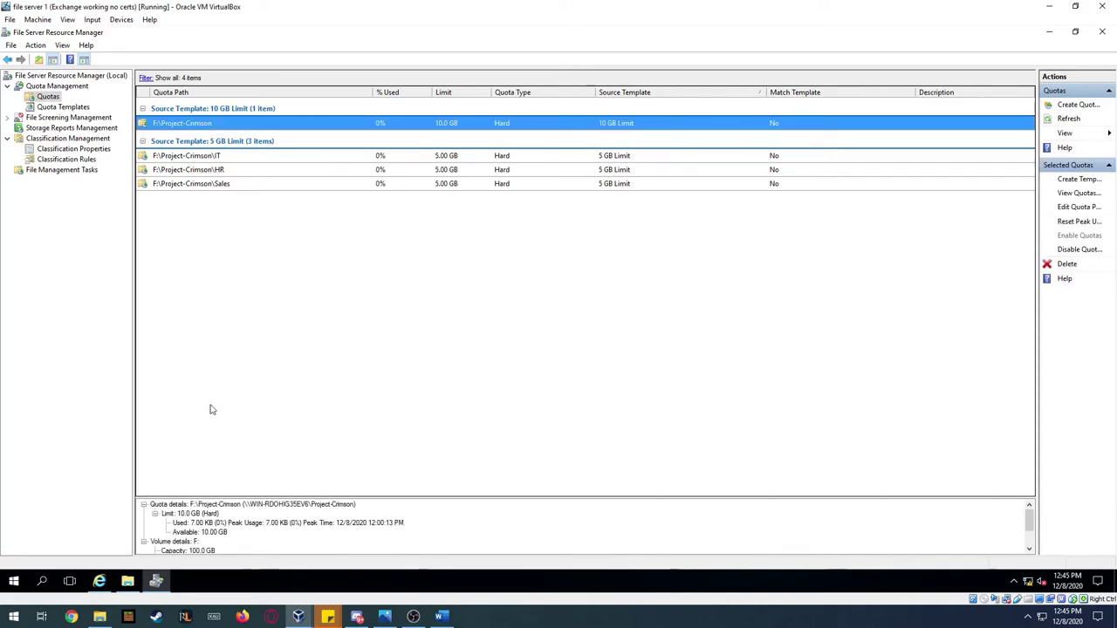
- Browse the HR, IT and Sales folders inside F:\Project-Crimson in File Explorer
left_click(128, 583)
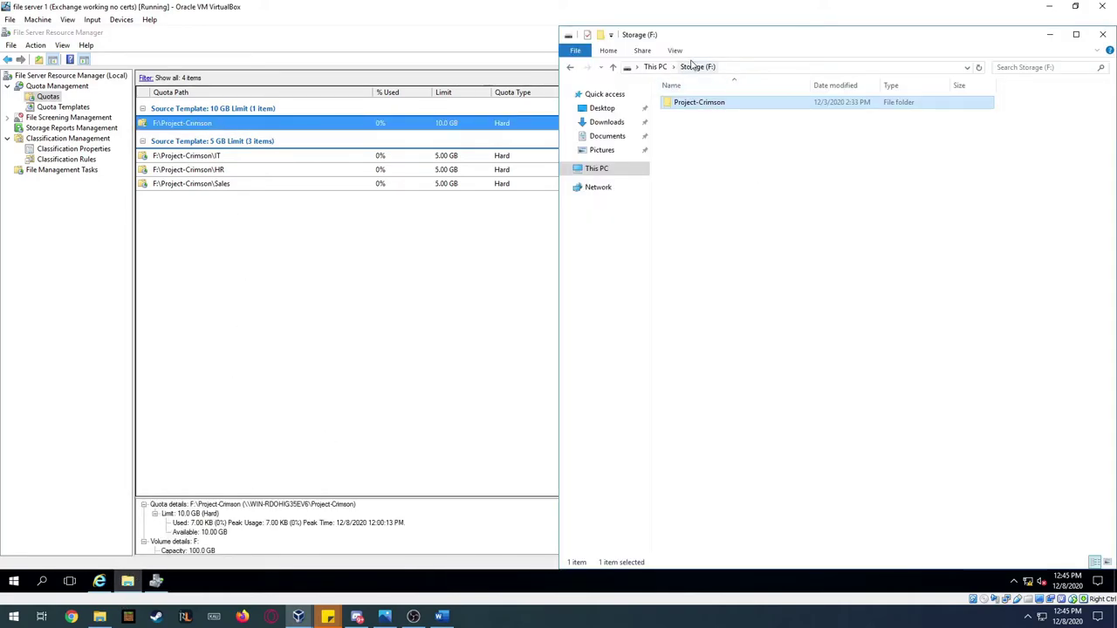
left_click(599, 168)
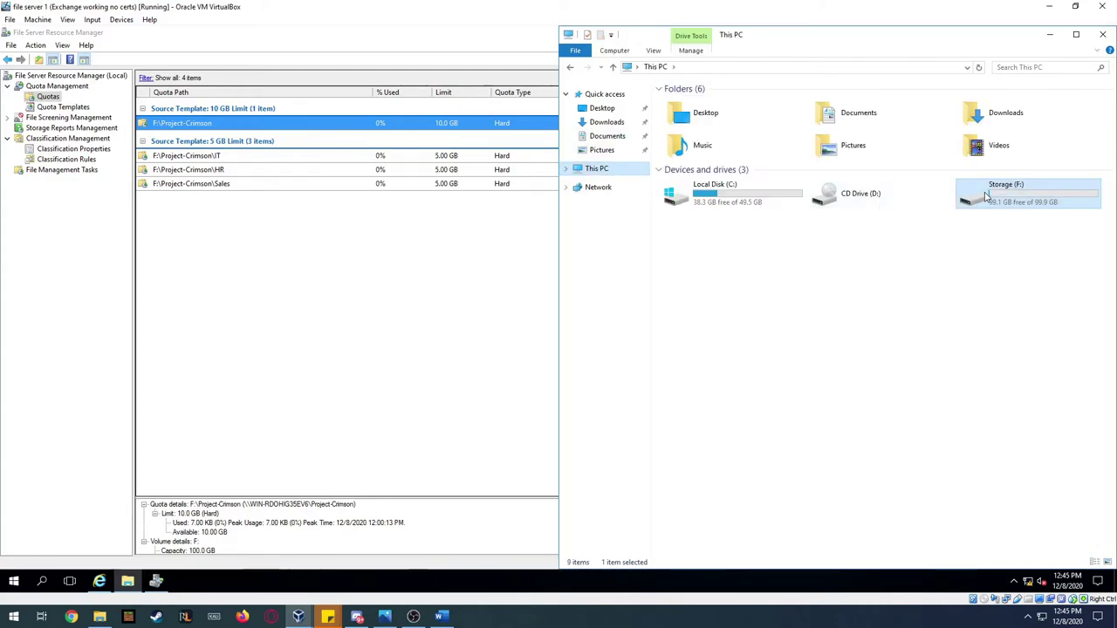
double_click(986, 195)
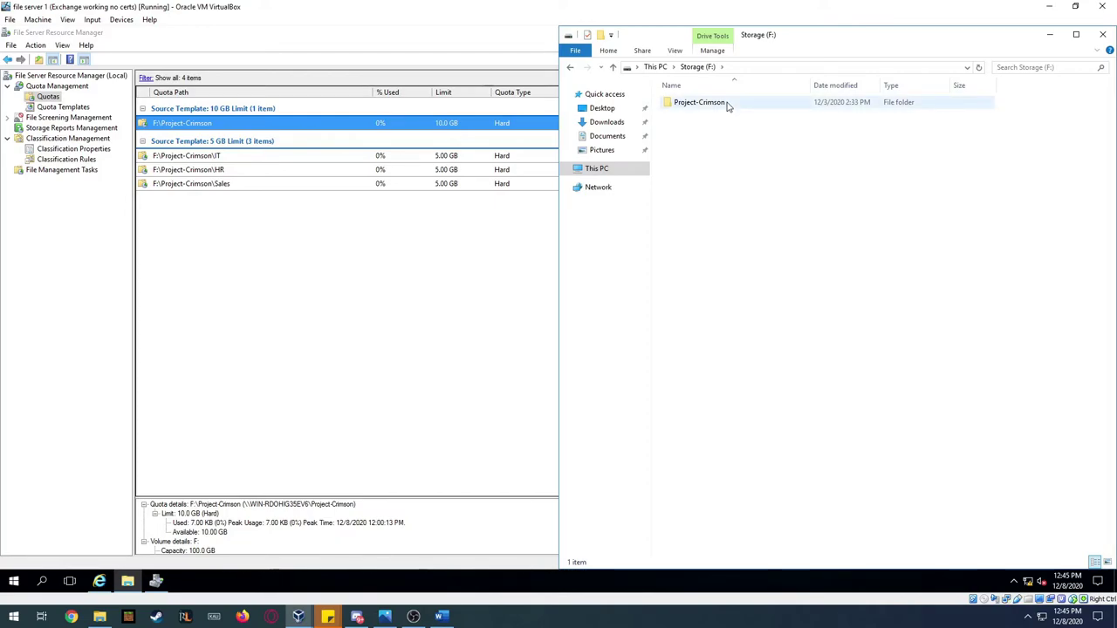
double_click(729, 104)
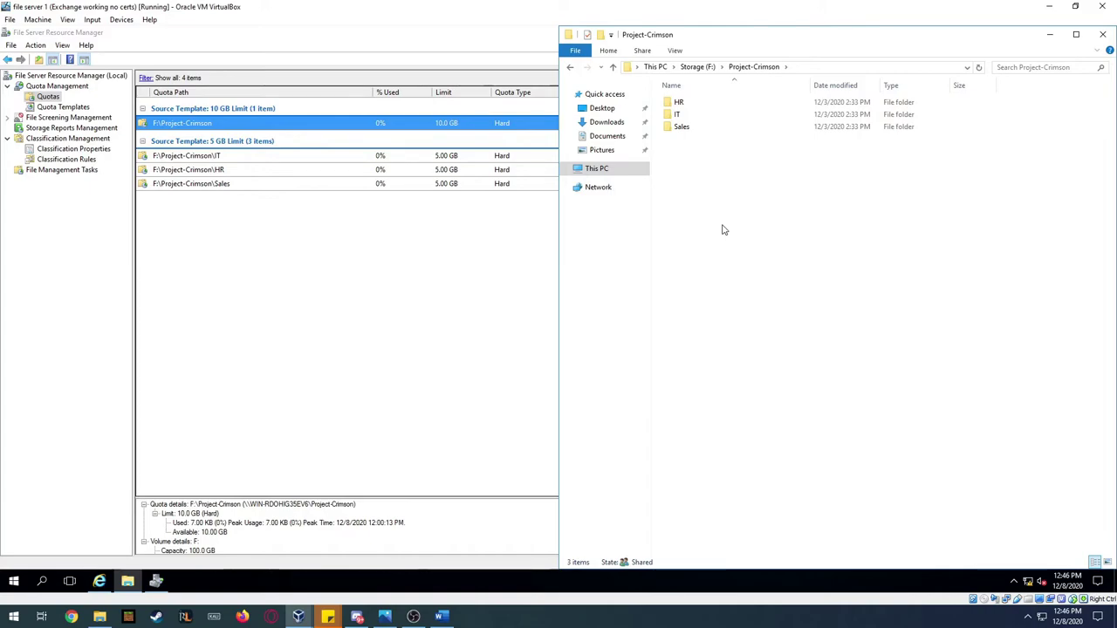
double_click(681, 102)
left_click(742, 68)
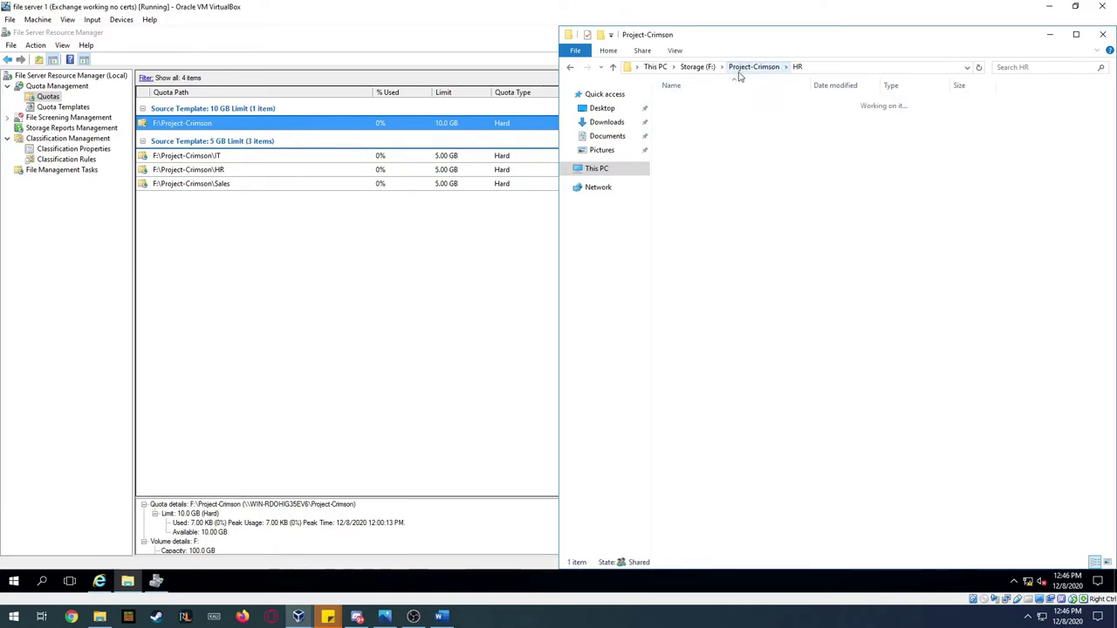
double_click(683, 116)
left_click(746, 68)
double_click(682, 126)
left_click(744, 68)
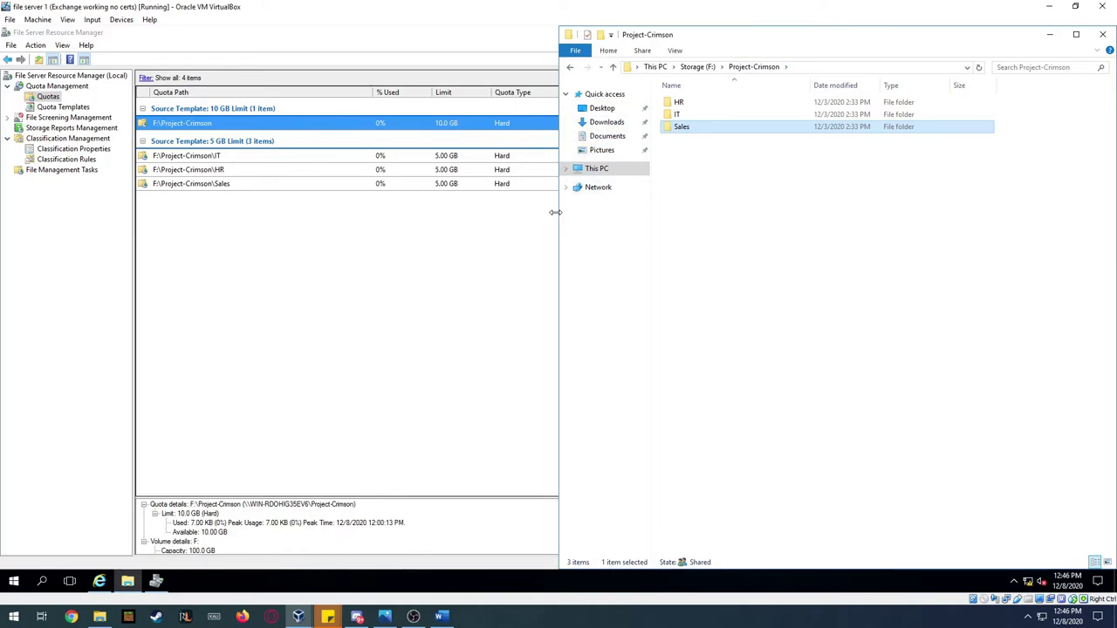
- Narrow the Explorer window, select the HR, IT and Sales folders, then return to the FSRM quota list
left_click_drag(556, 213, 708, 187)
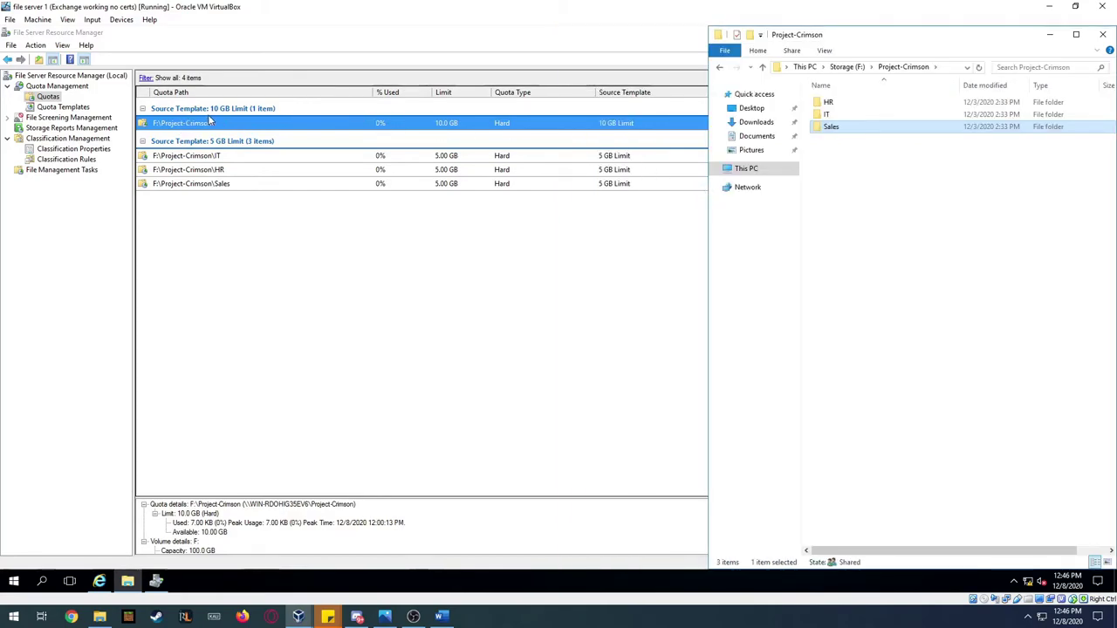
left_click(885, 205)
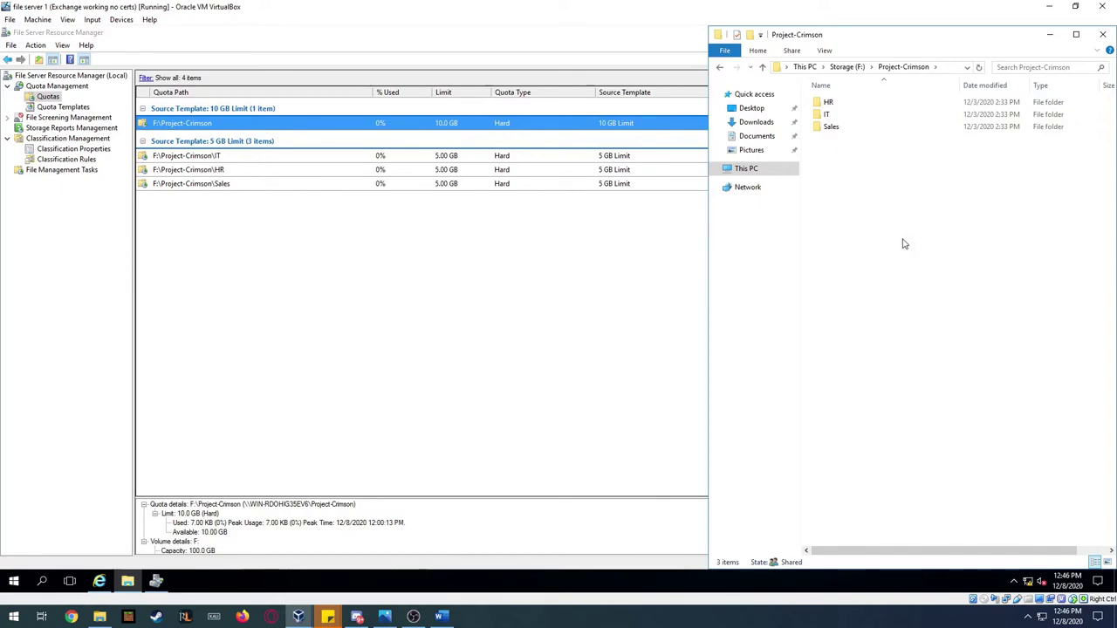
left_click_drag(829, 173, 830, 96)
left_click(899, 205)
left_click(827, 104)
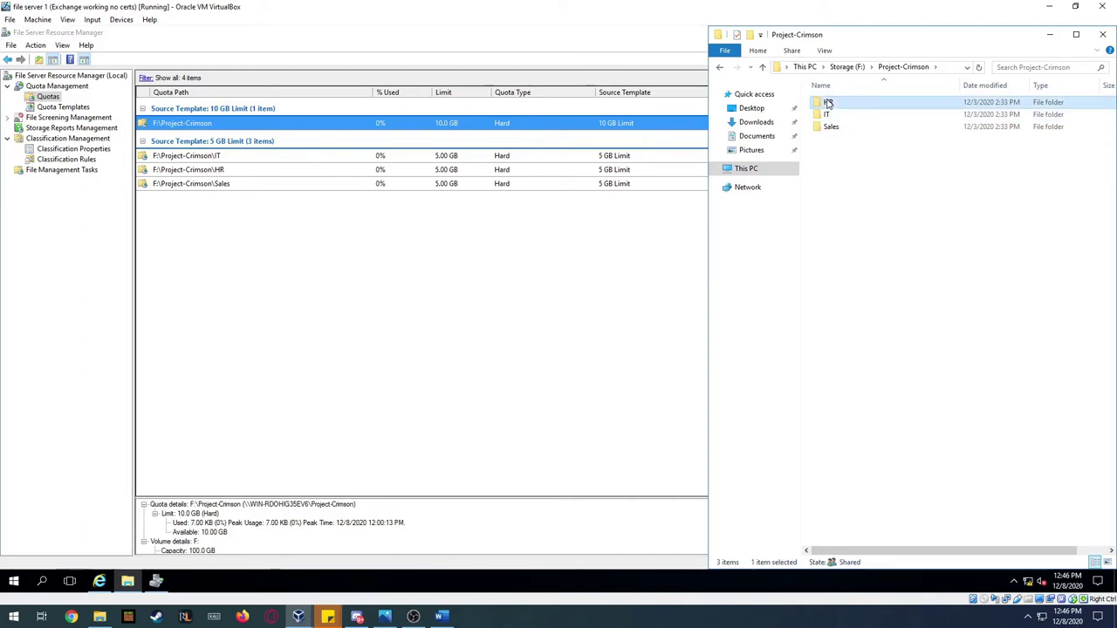
left_click(826, 116)
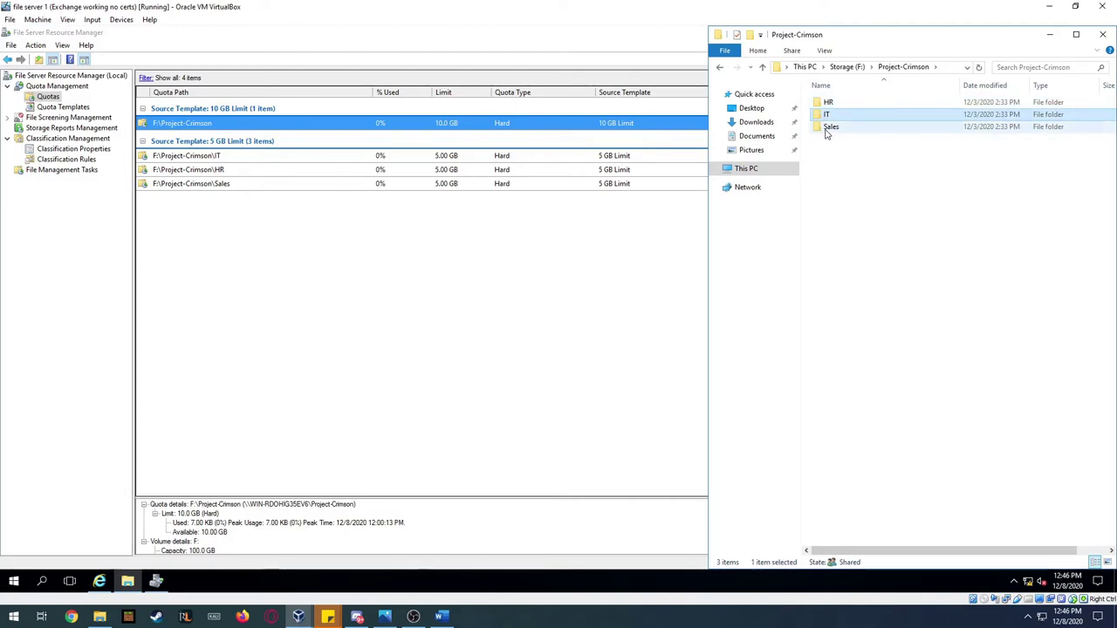
left_click(827, 128)
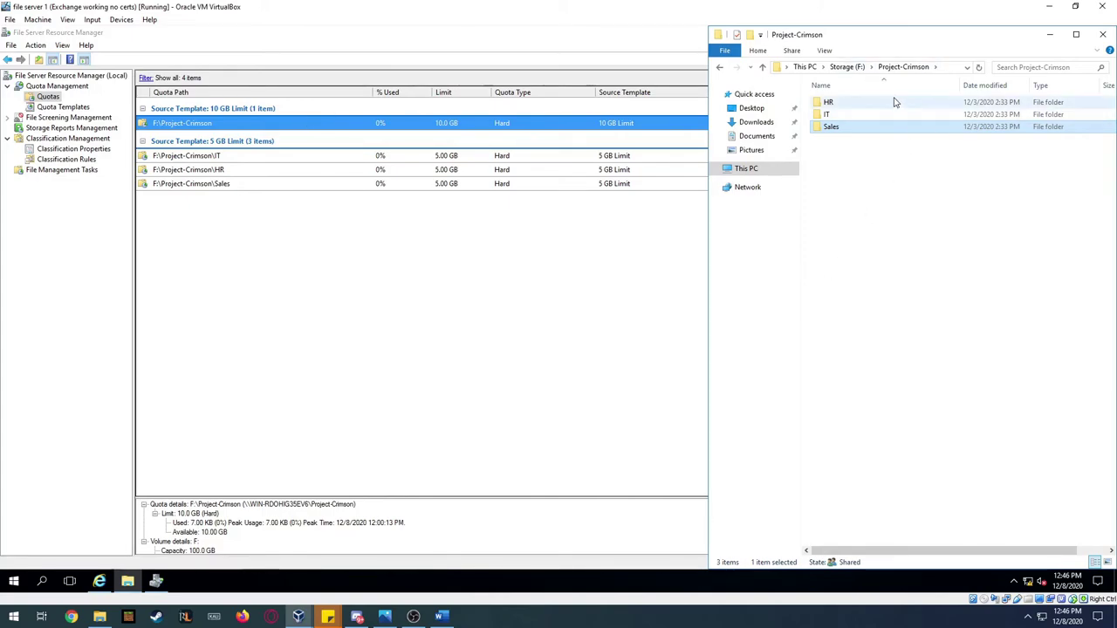
left_click(851, 103)
left_click(838, 114)
left_click(838, 128)
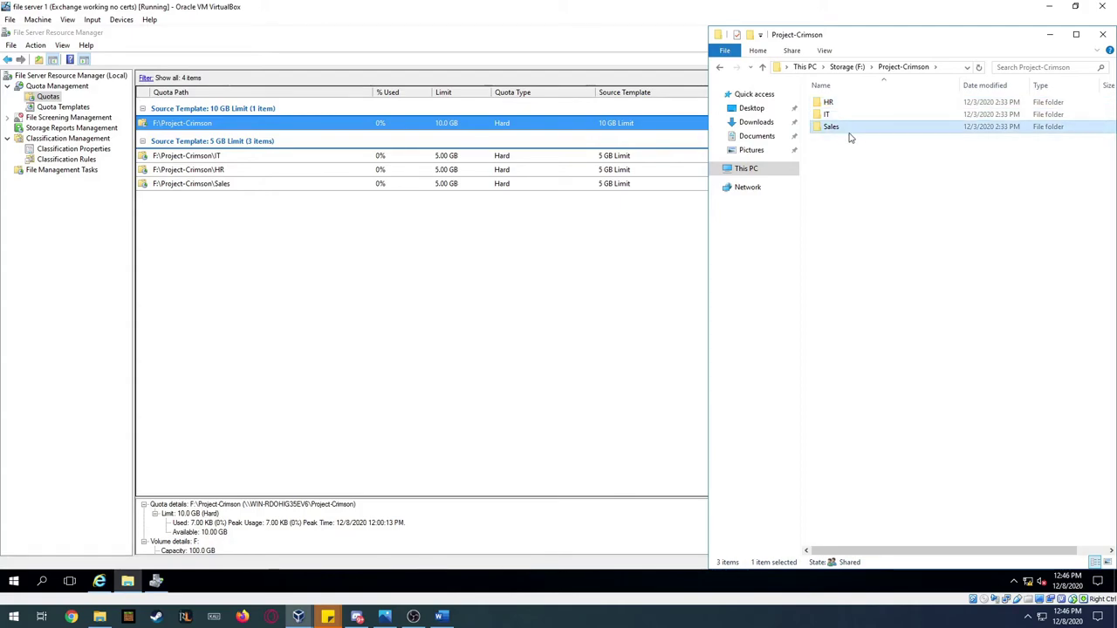
left_click(448, 251)
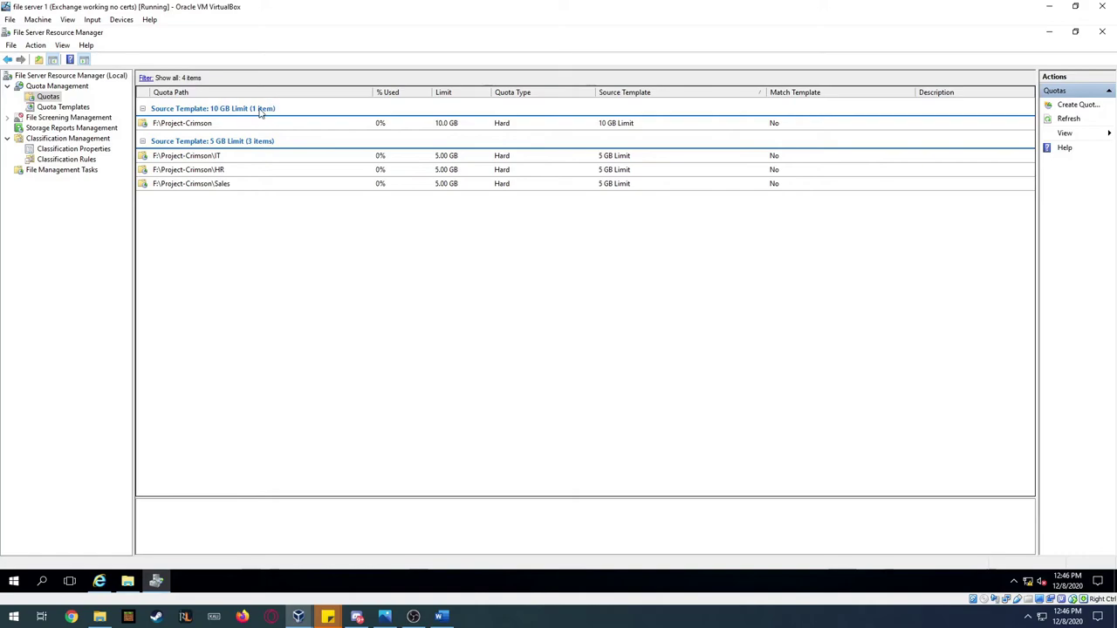
- Set the F:\Project-Crimson quota limit to 50 GB, correcting an accidental 500 GB entry
left_click(197, 125)
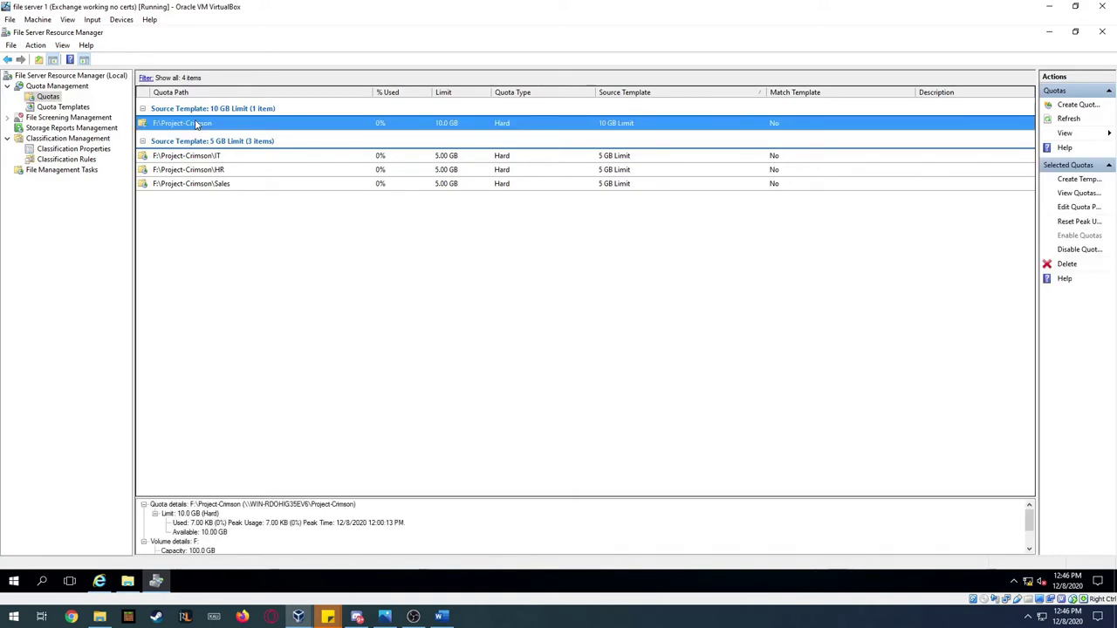
double_click(197, 125)
left_click(38, 185)
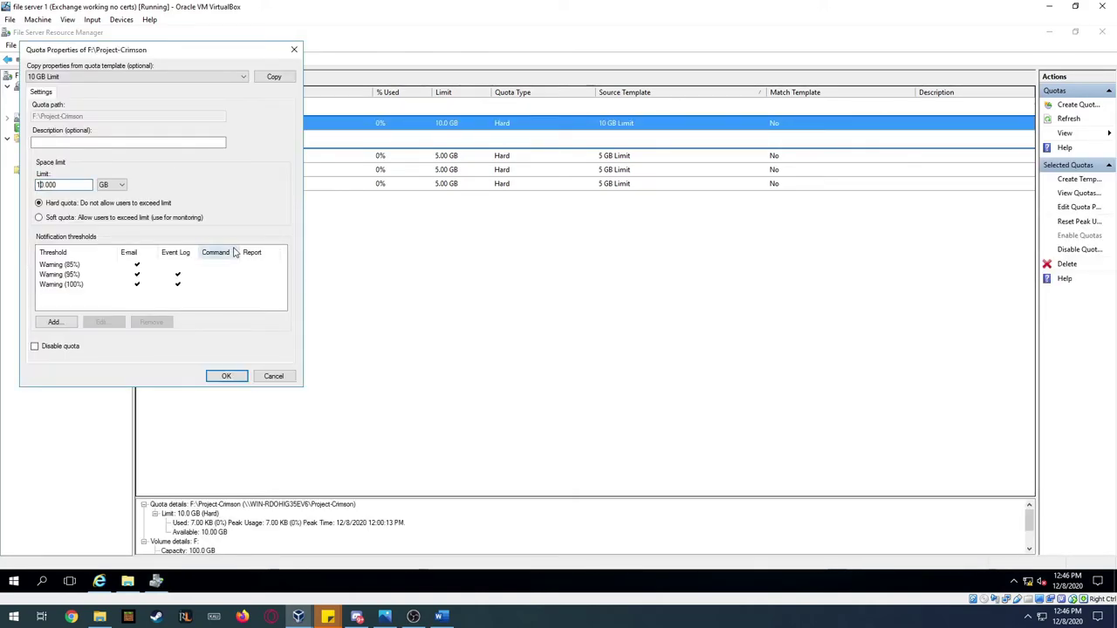
left_click(100, 76)
left_click(100, 77)
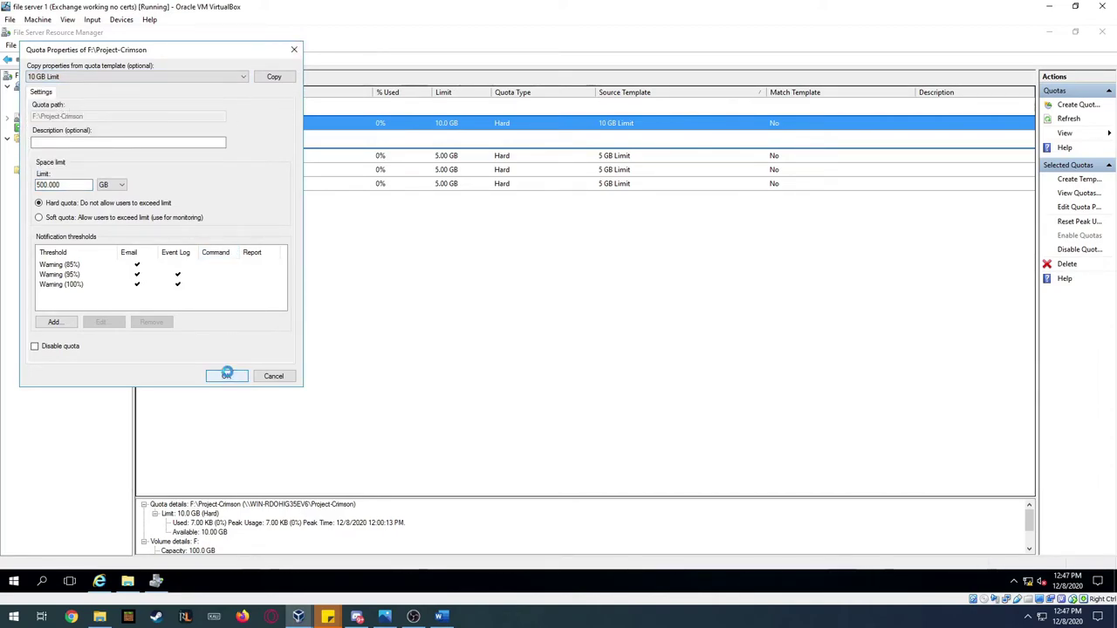
left_click(226, 375)
right_click(227, 109)
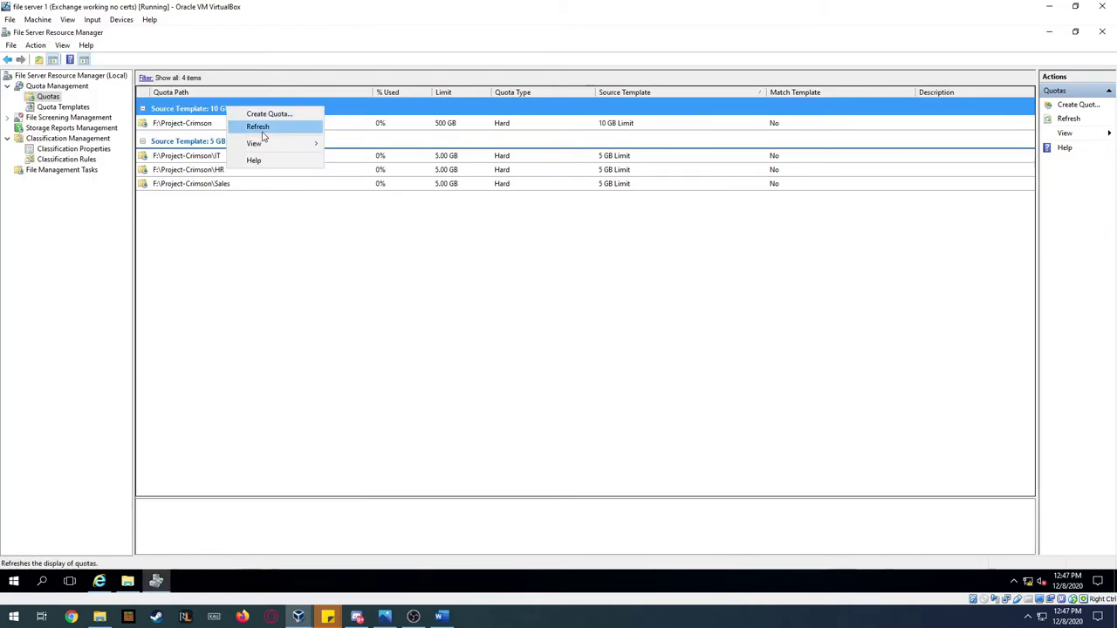
left_click(258, 127)
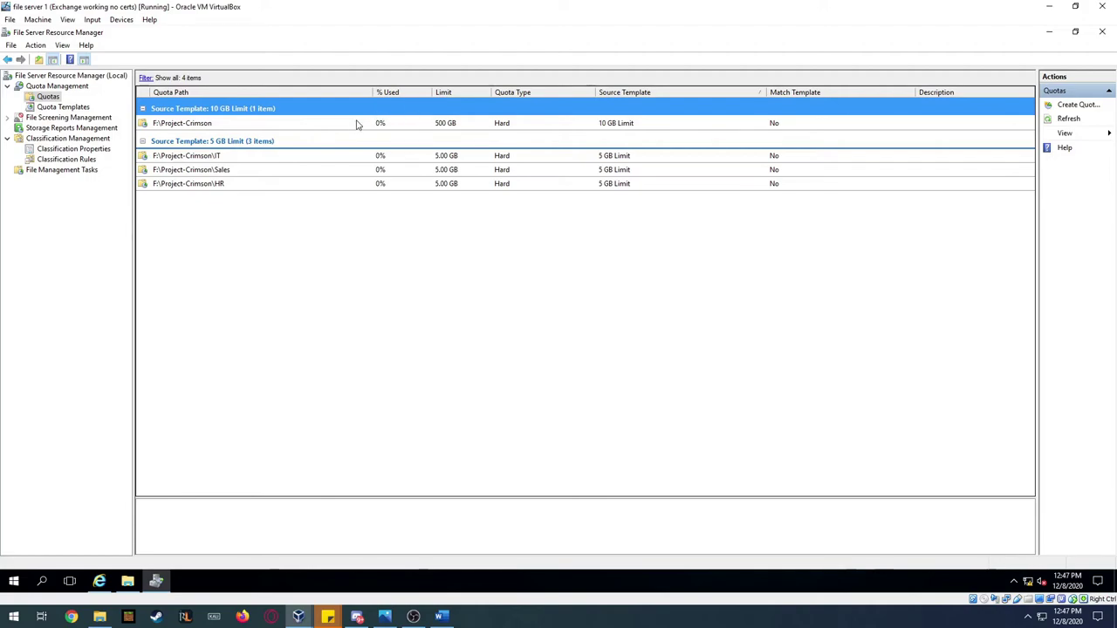
left_click(299, 127)
double_click(299, 131)
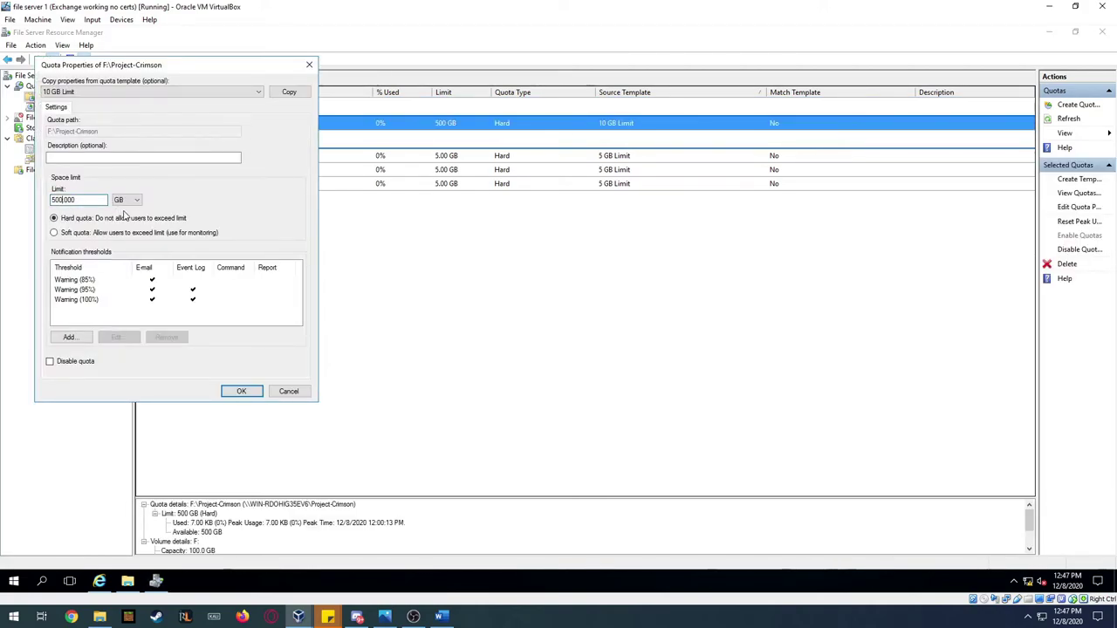
key("BackSpace")
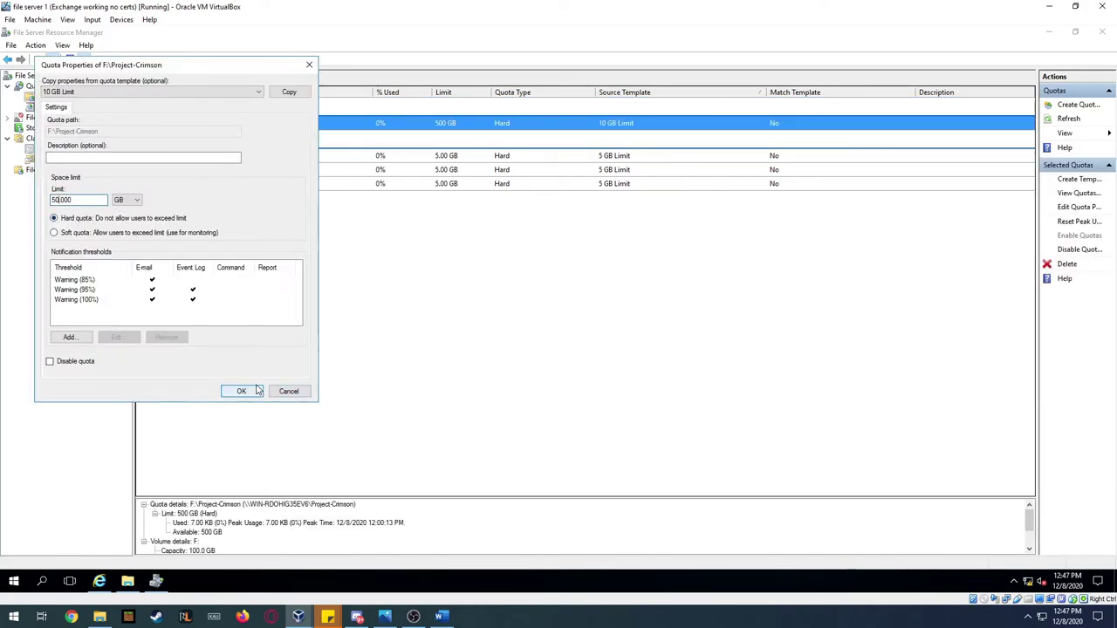
left_click(241, 391)
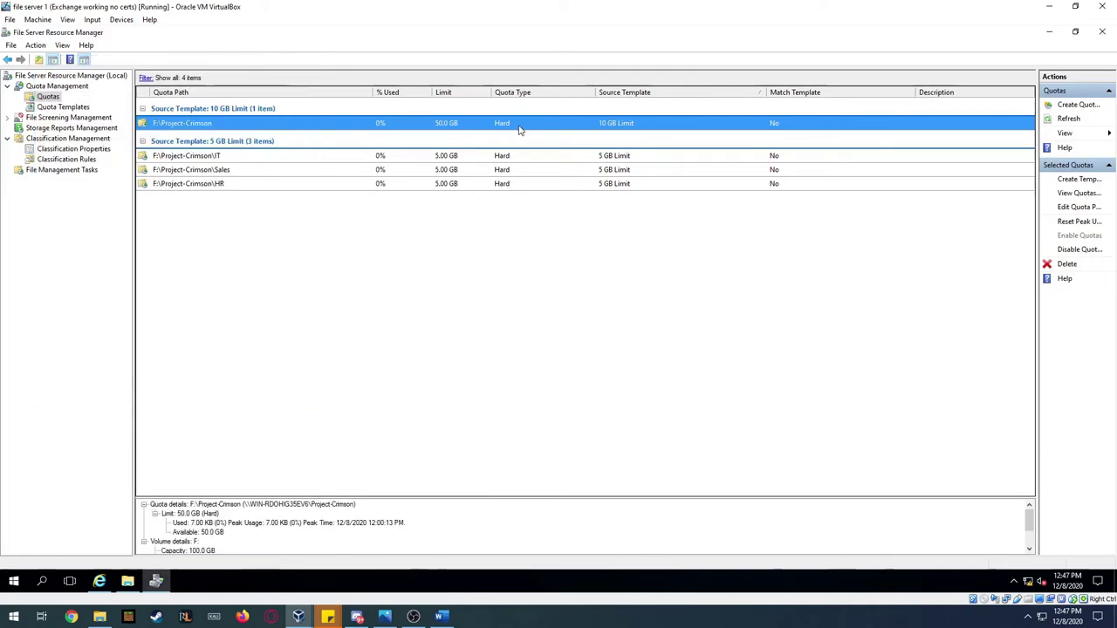
- Set the IT and Sales quota limits to 15 GB each
double_click(216, 157)
left_click(68, 214)
key("Delete")
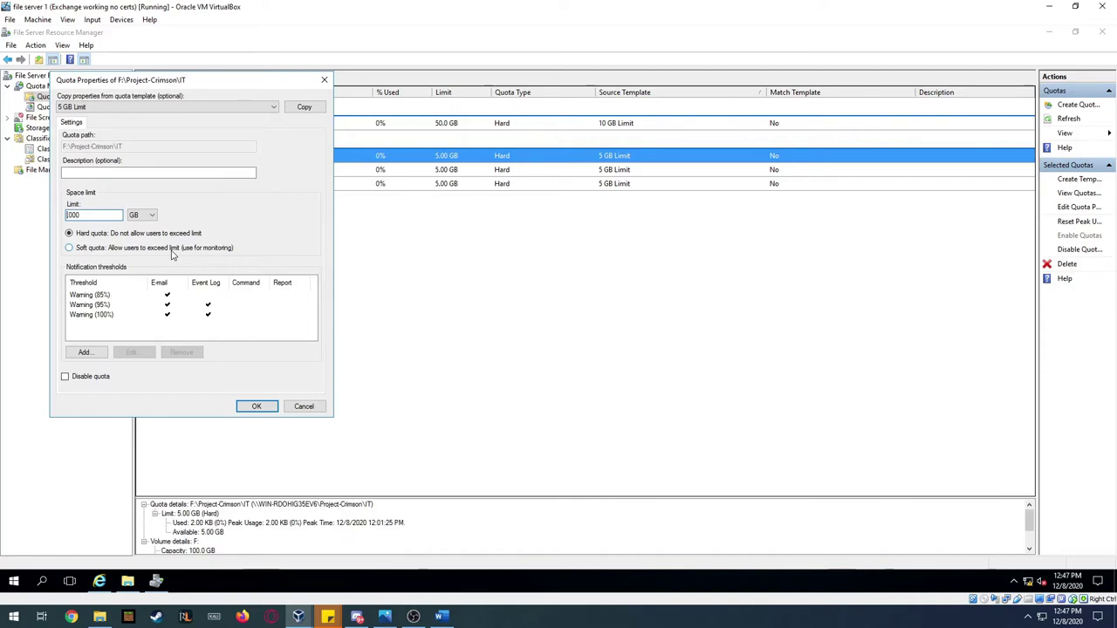
key("Return")
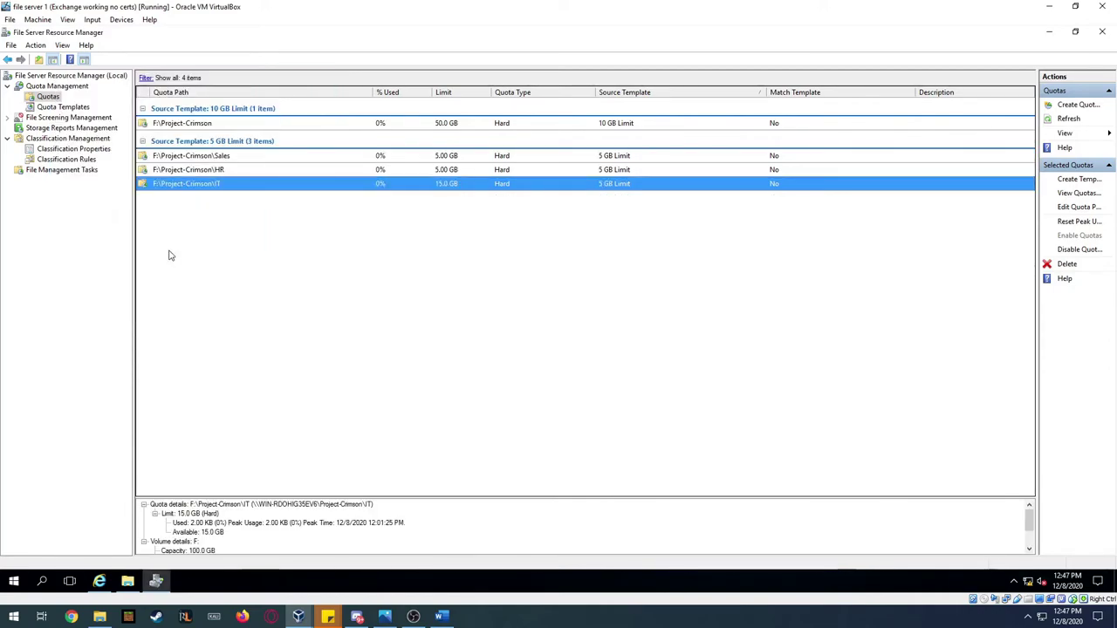
right_click(210, 158)
left_click(208, 161)
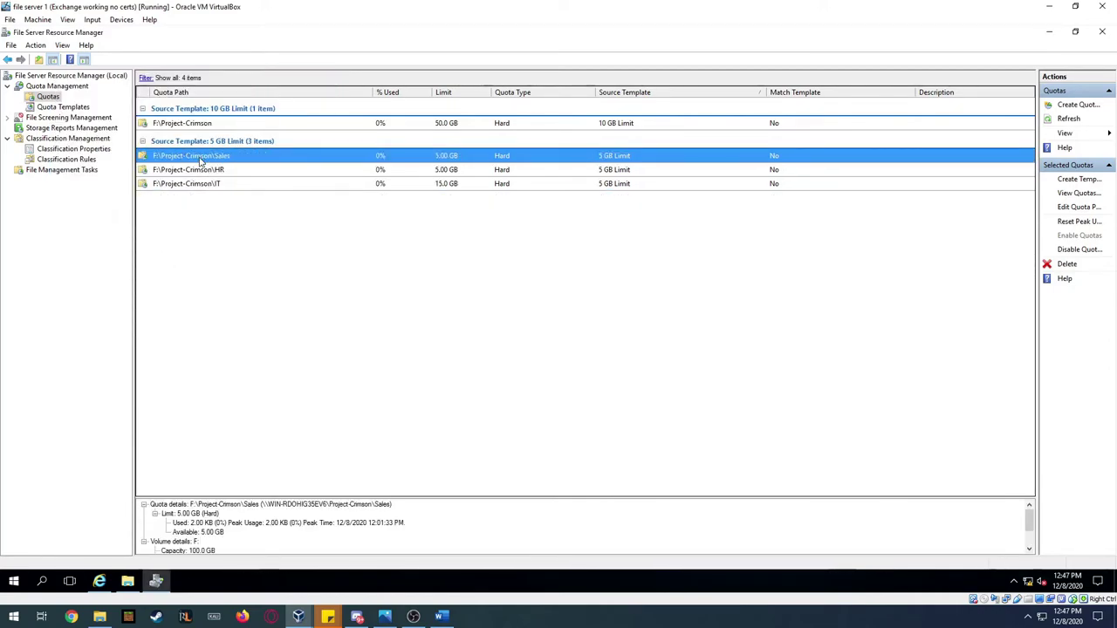
double_click(206, 160)
left_click(84, 230)
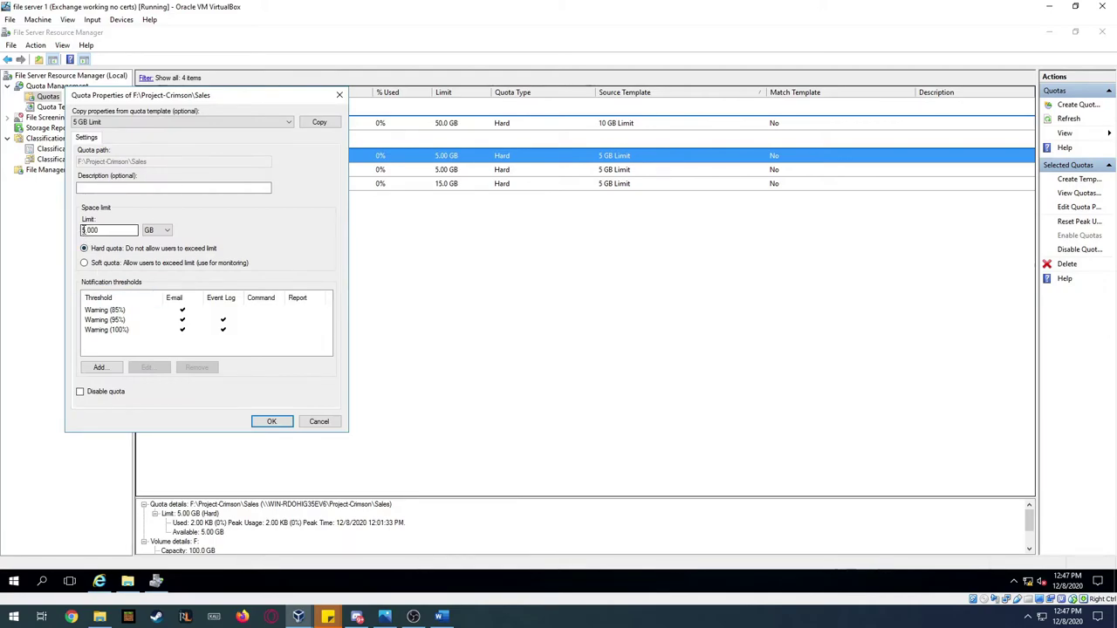
key("Return")
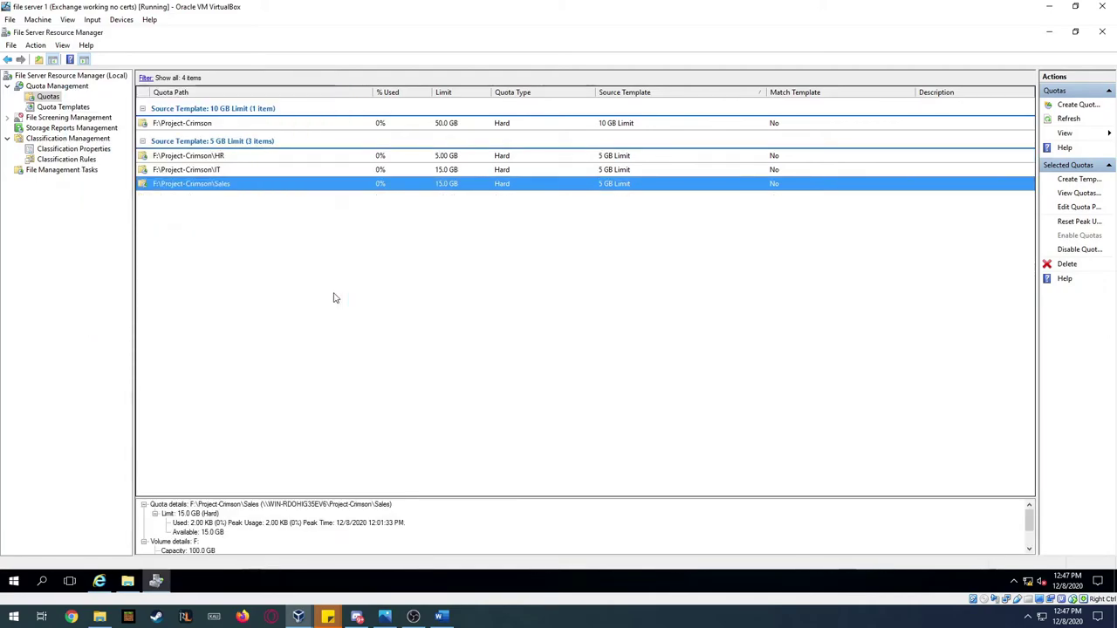
- Recheck the IT quota and set the HR quota limit to 15 GB
double_click(243, 169)
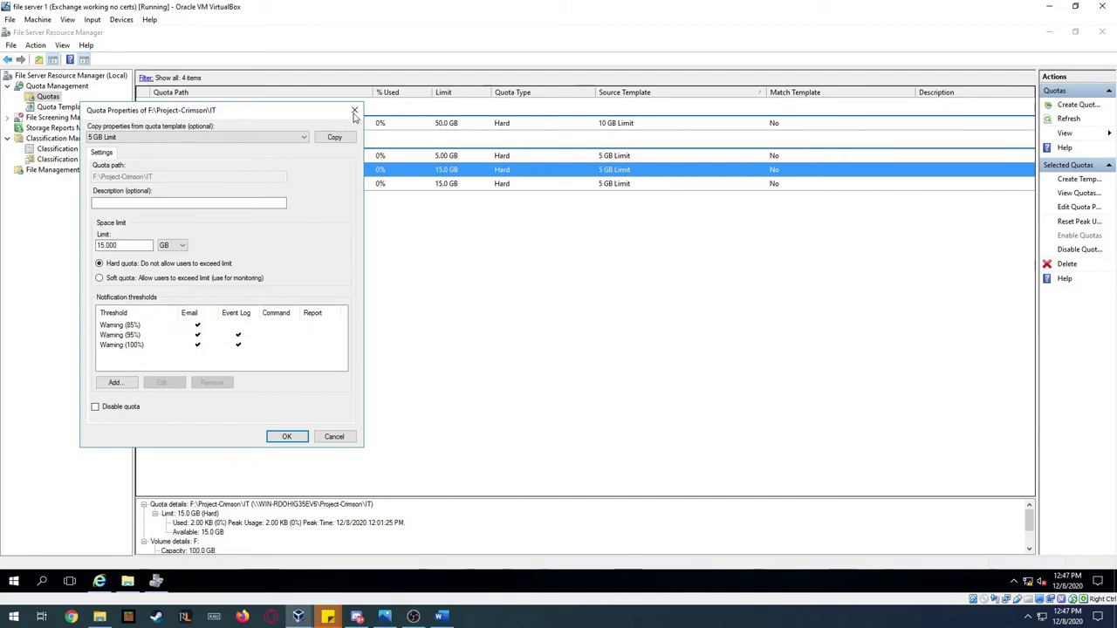
key("Return")
double_click(262, 159)
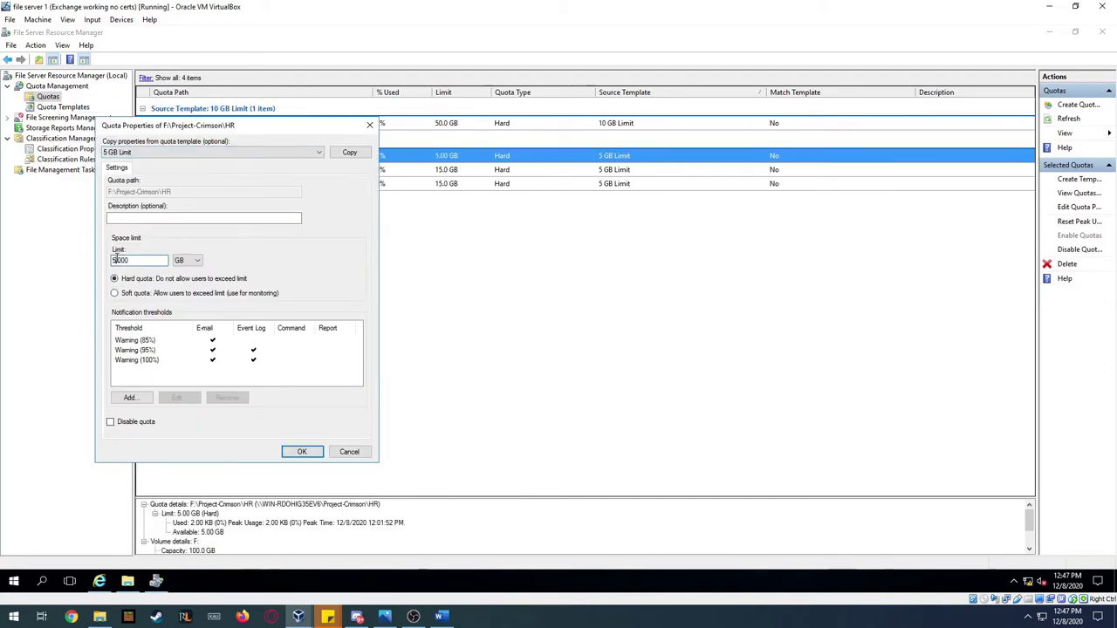
type("1")
key("Return")
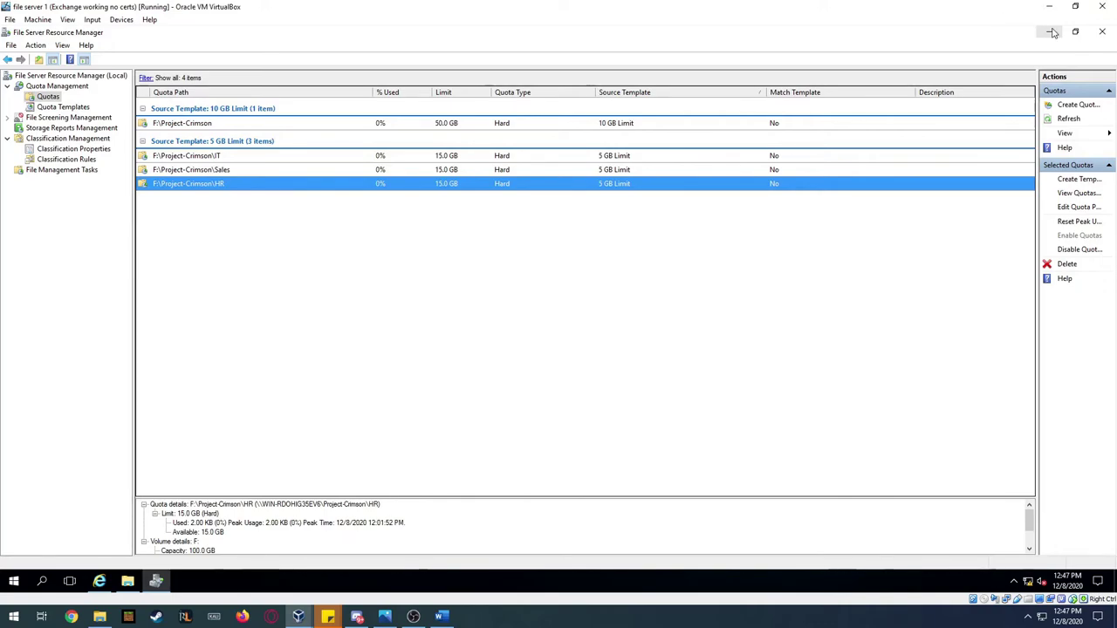
left_click(1051, 32)
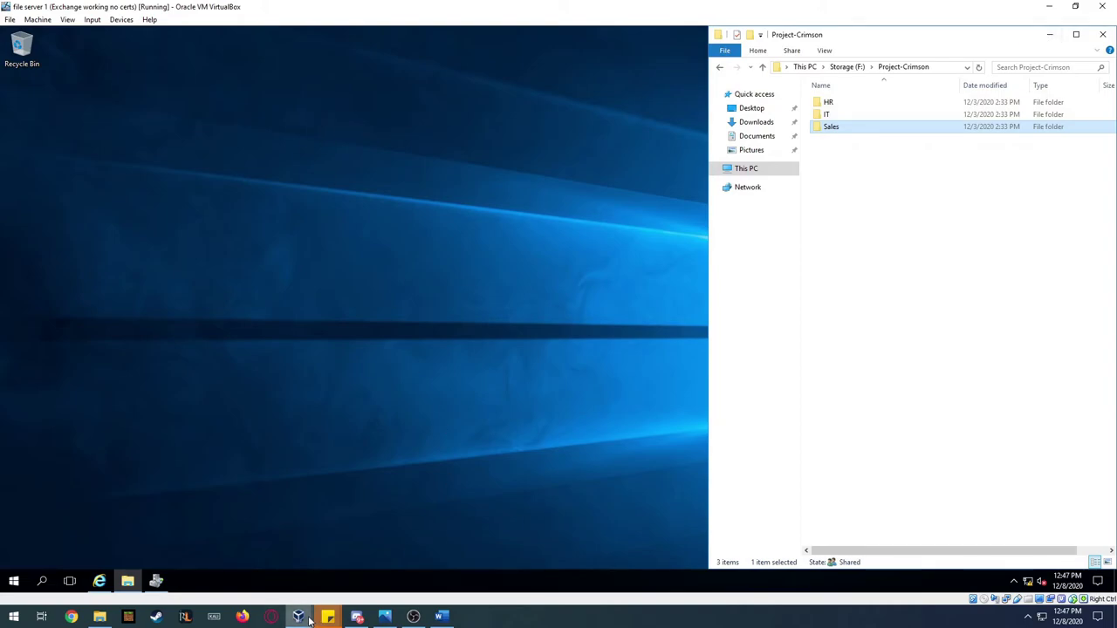
- Bring the Windows 10 VM forward full screen and sign the domain user back in with their password
mouse_move(308, 618)
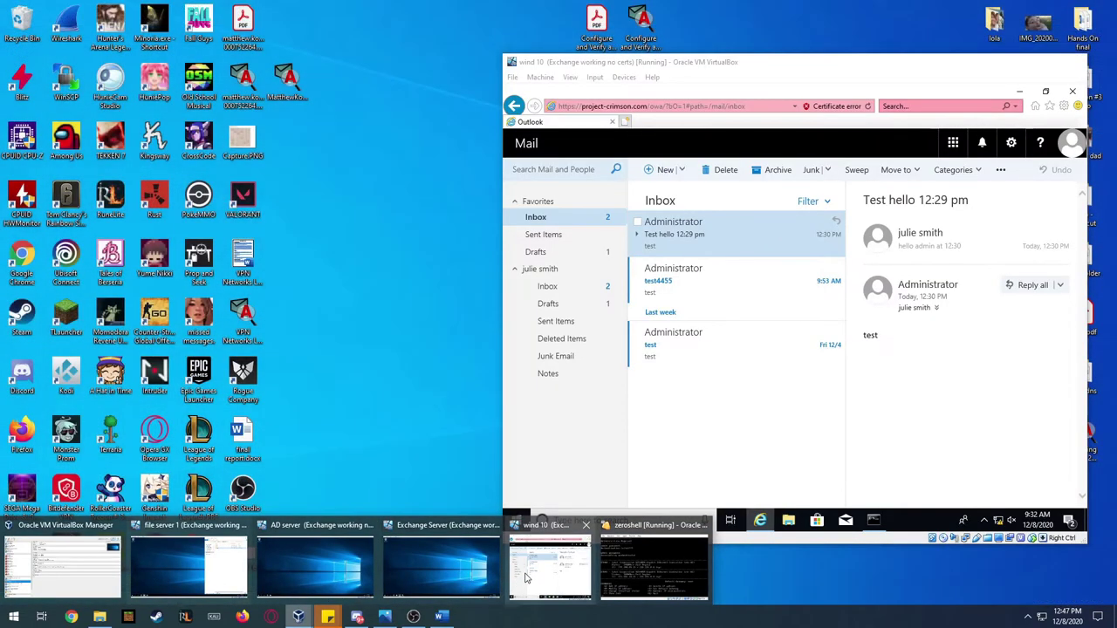
left_click(526, 578)
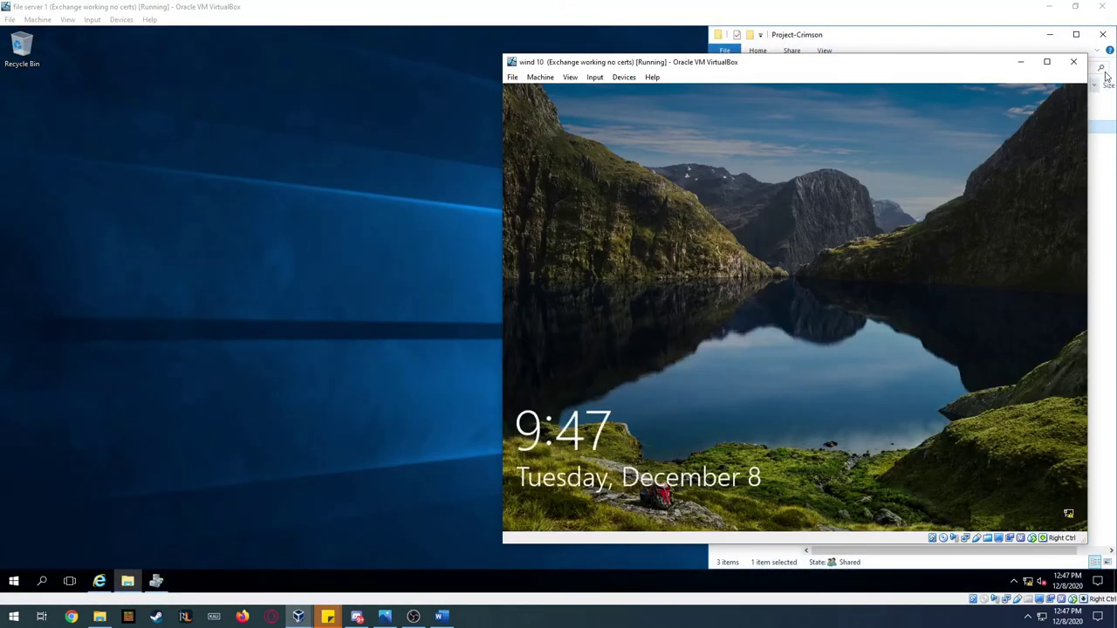
left_click(1060, 56)
left_click(456, 341)
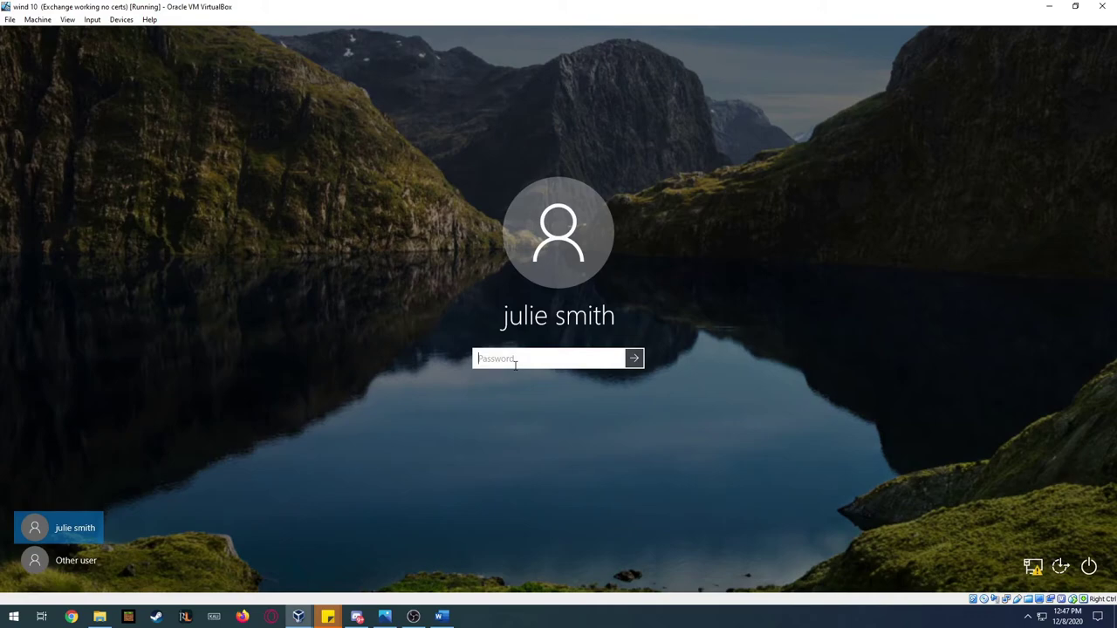
type("••")
type("••••••")
key("Return")
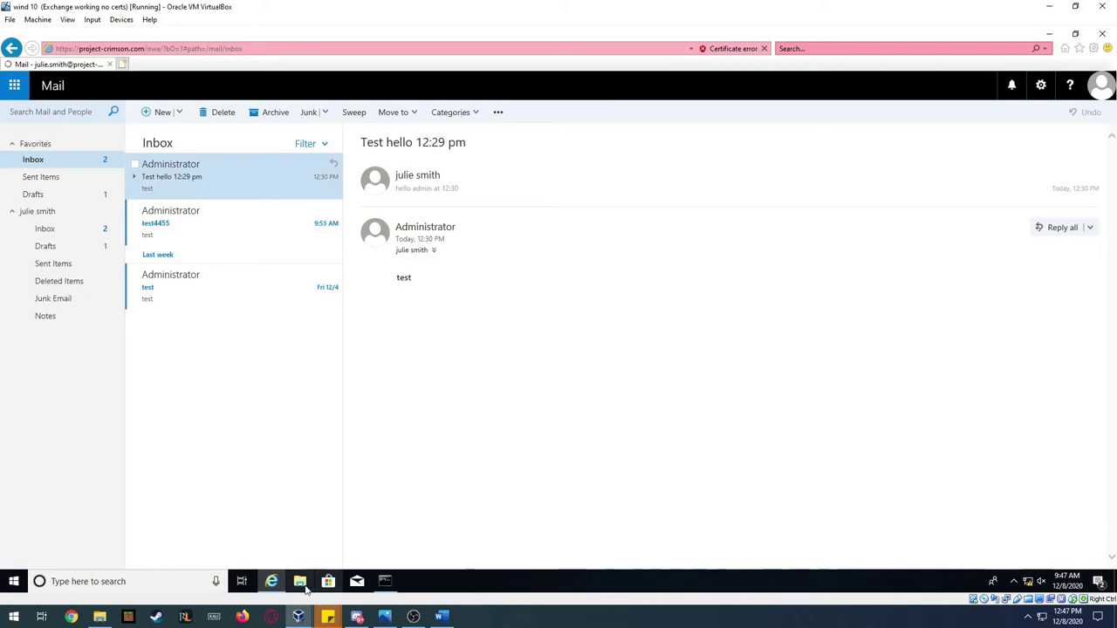
- Open the mapped Project-Crimson (Z:) drive from This PC and look inside the HR folder
left_click(302, 584)
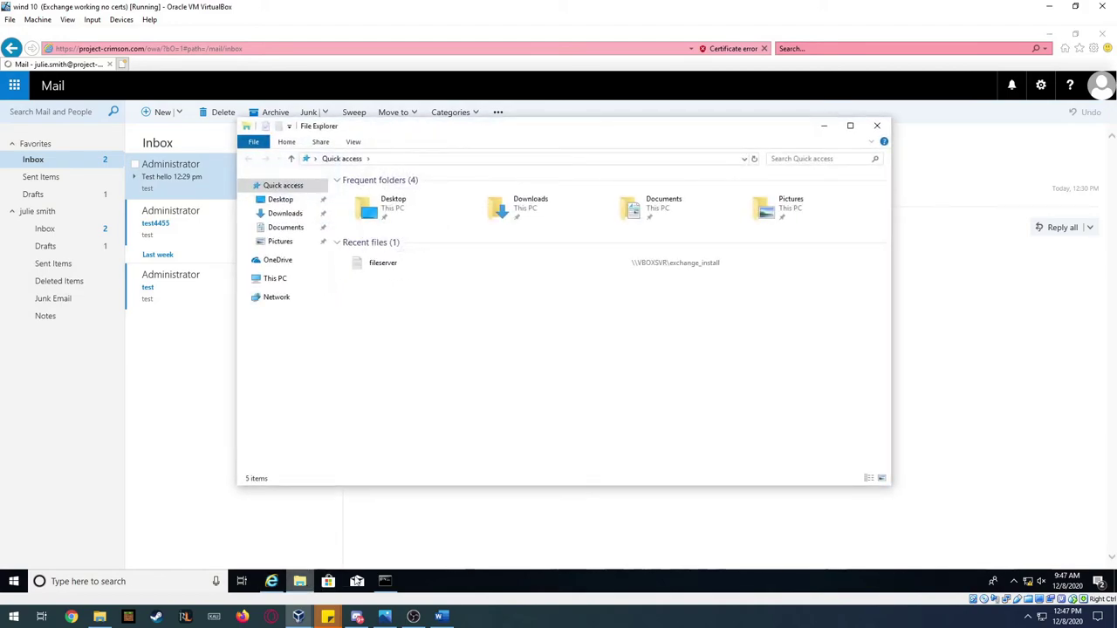
left_click(274, 278)
left_click(568, 362)
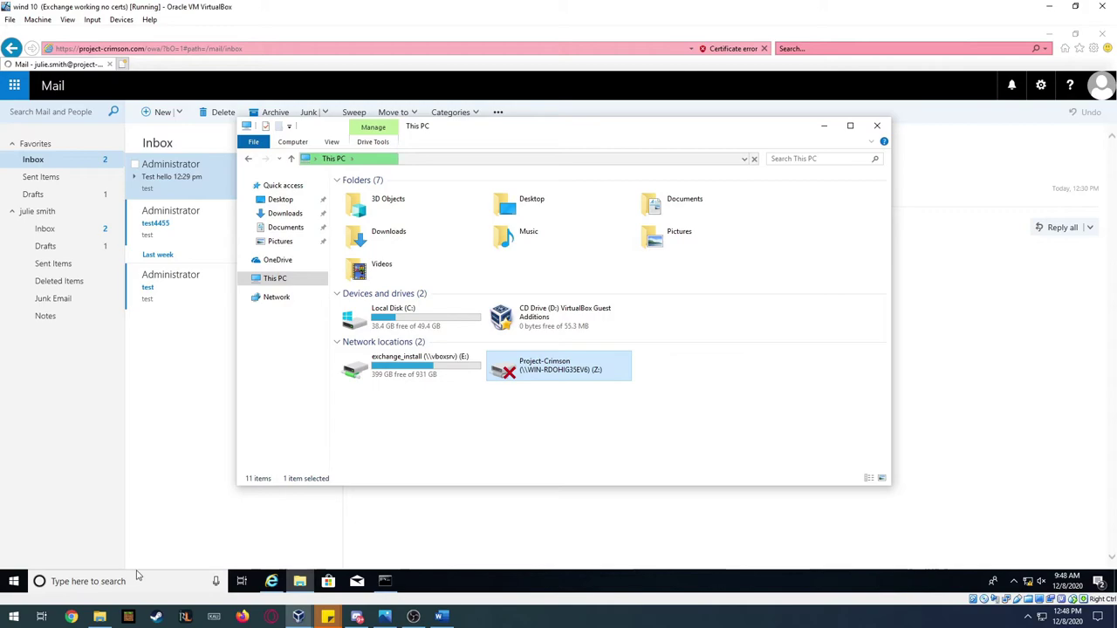
left_click(13, 581)
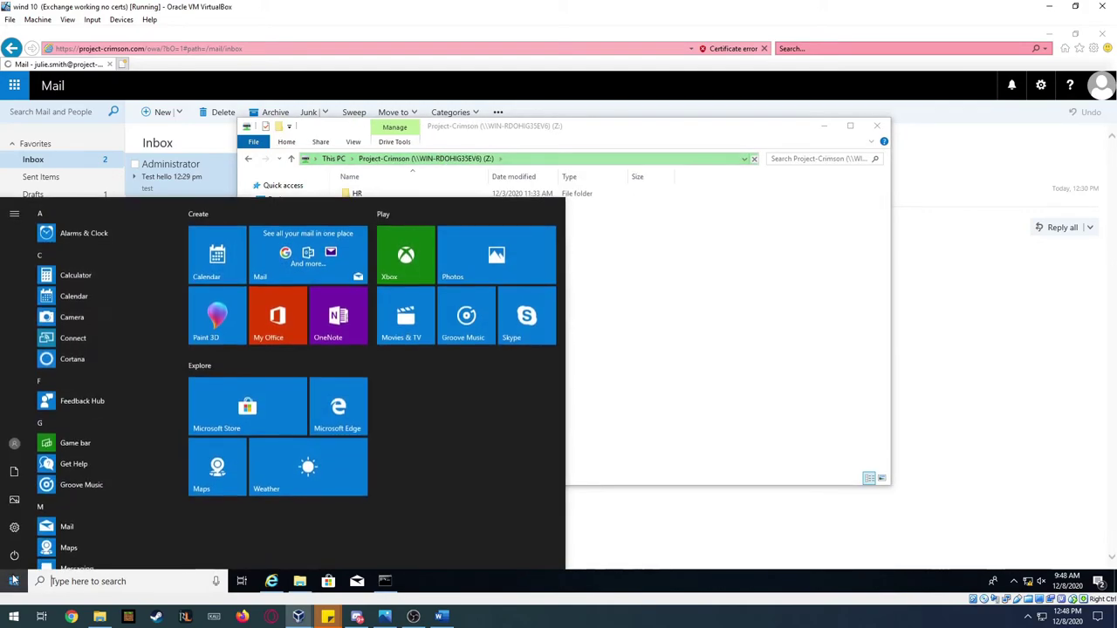
left_click(615, 337)
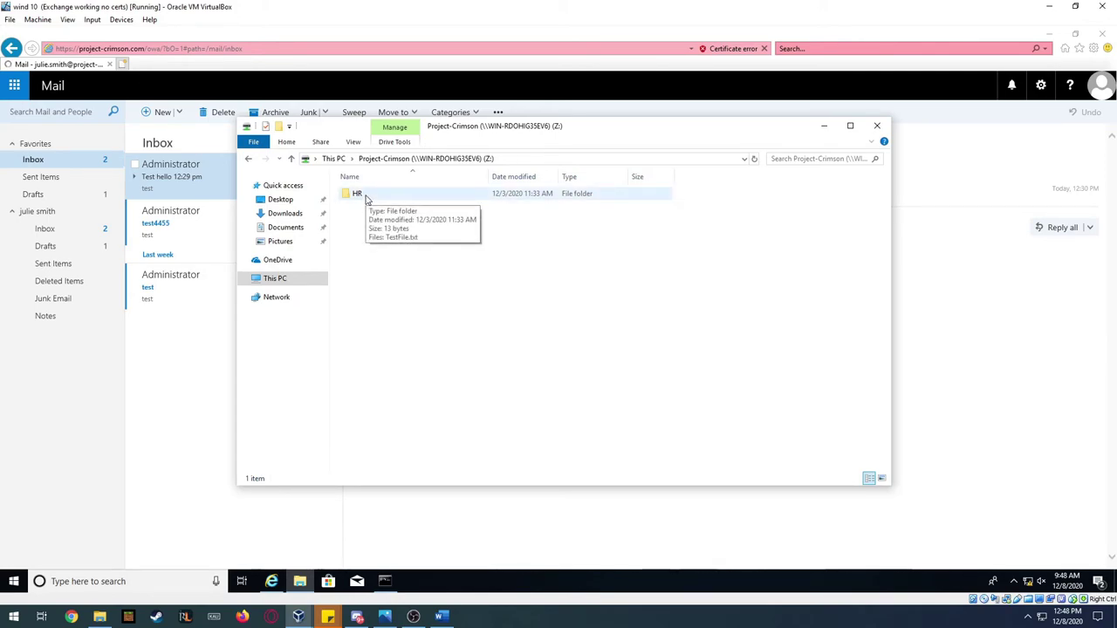
double_click(366, 196)
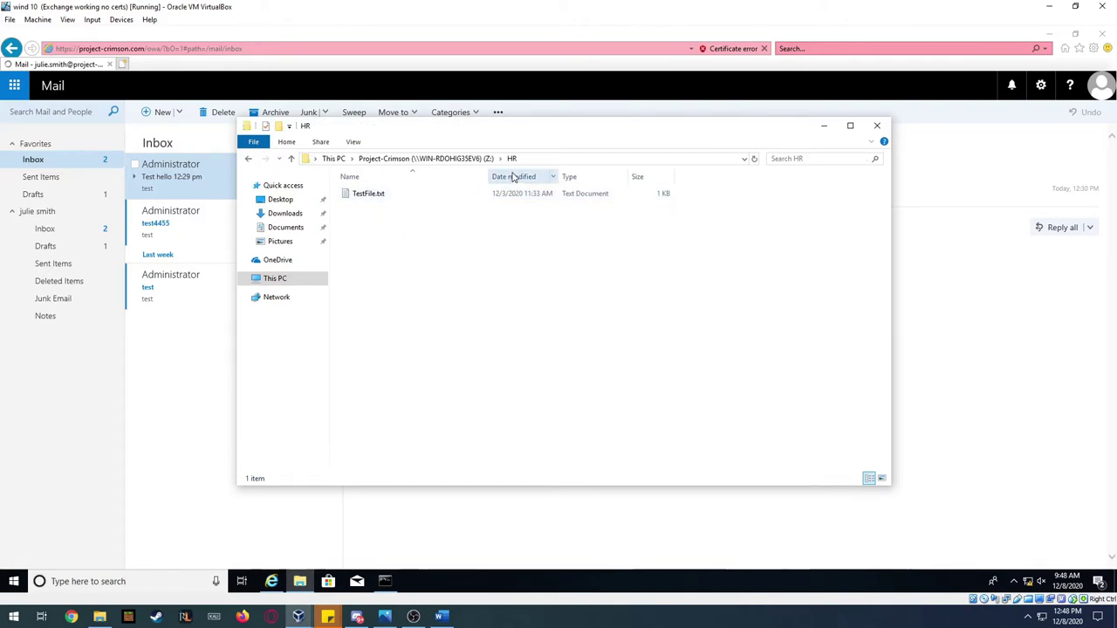
left_click(446, 159)
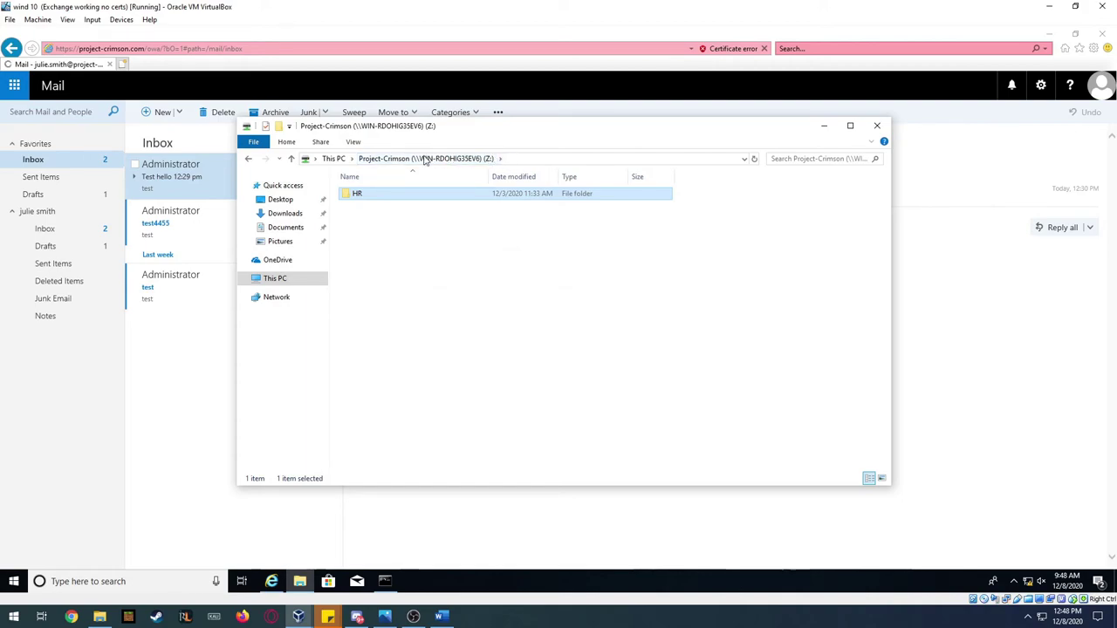
double_click(390, 196)
left_click(426, 159)
- Try creating a new folder at the drive root and dismiss the access-denied warning
right_click(396, 243)
mouse_move(441, 351)
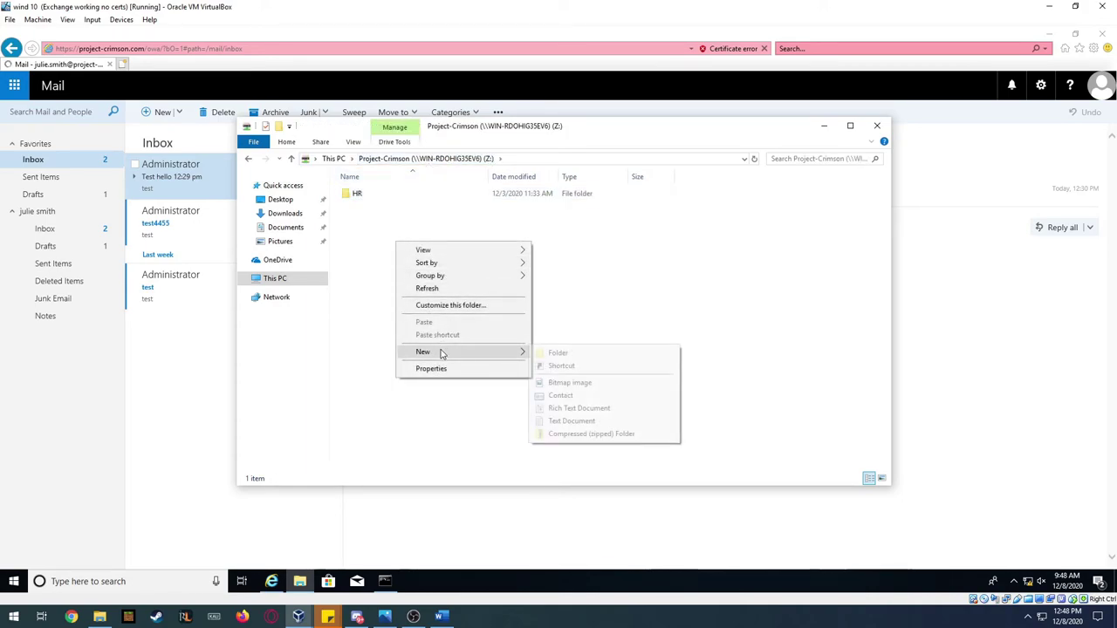
left_click(560, 353)
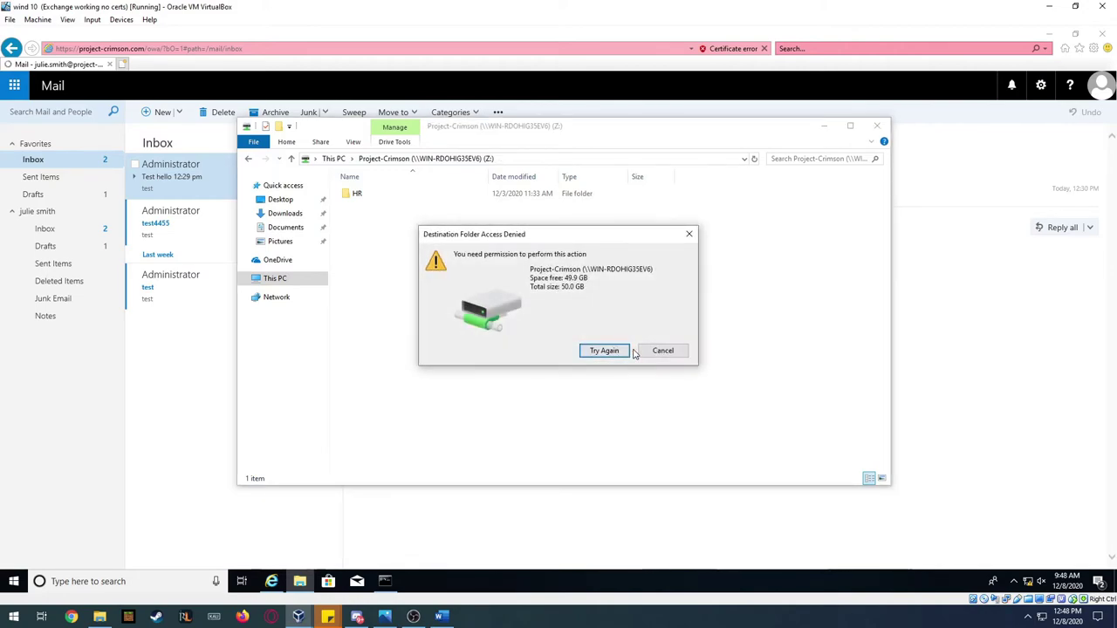
left_click(663, 351)
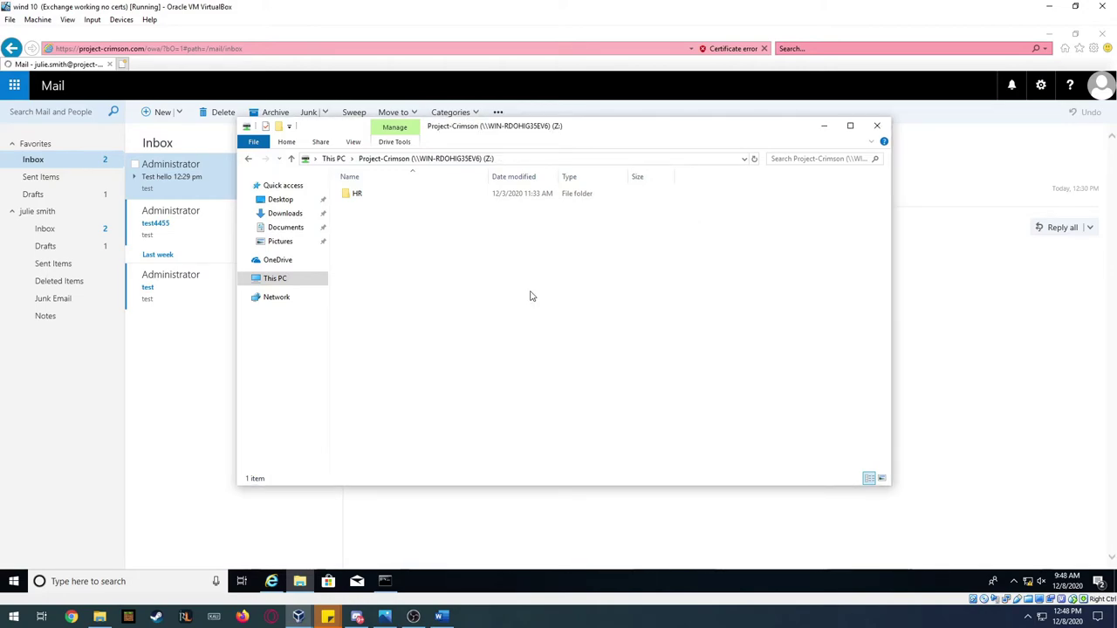
- Create a new folder inside HR named after the signed-in domain user
left_click(363, 197)
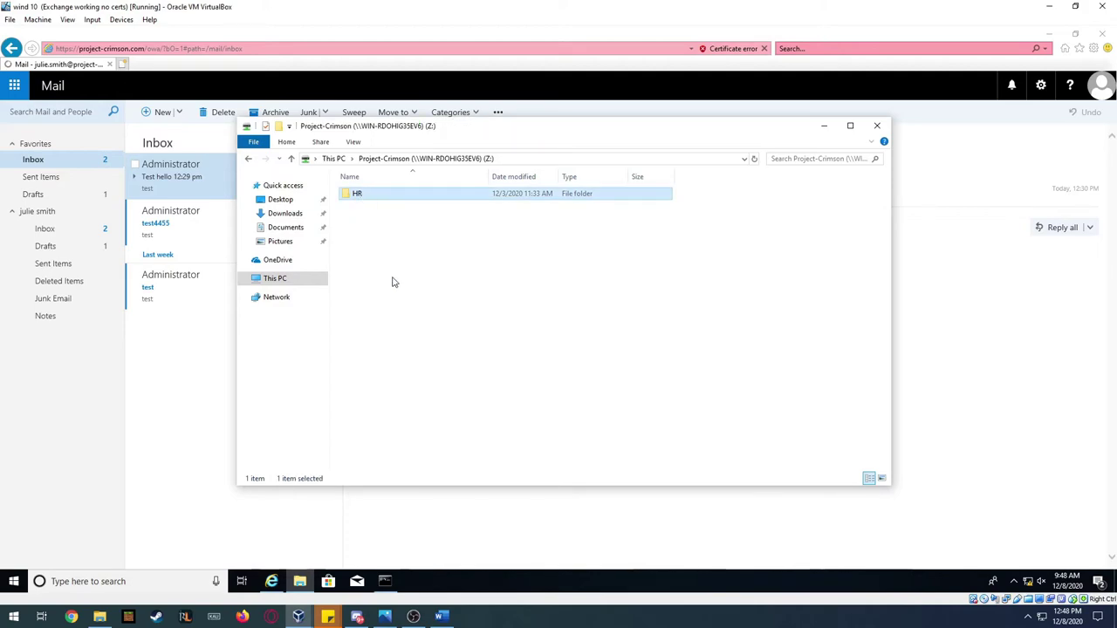
double_click(371, 195)
right_click(377, 314)
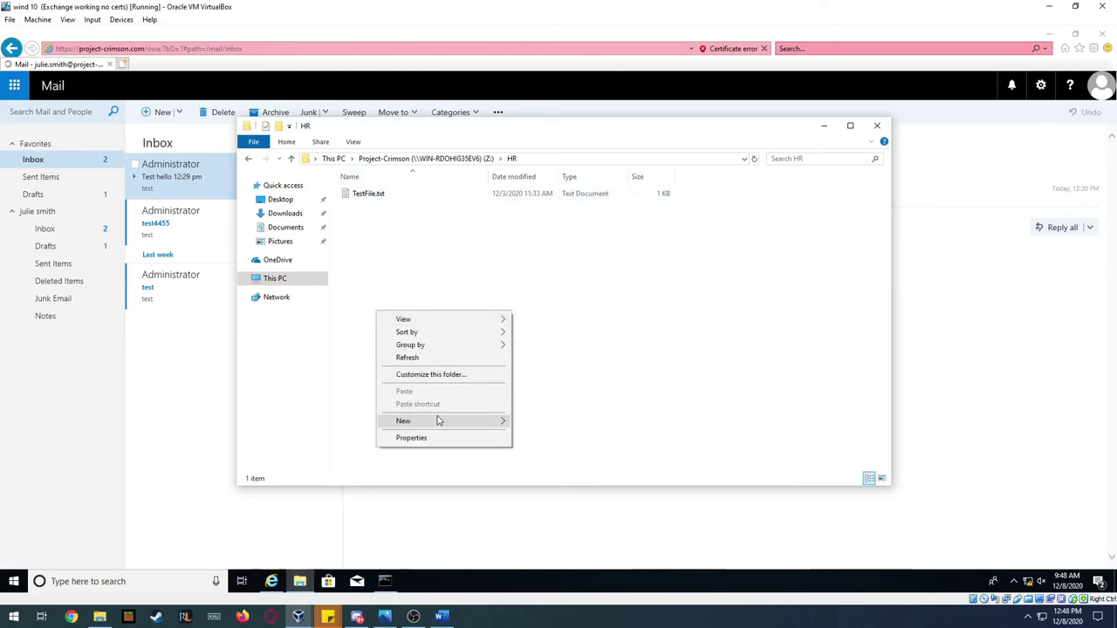
left_click(515, 424)
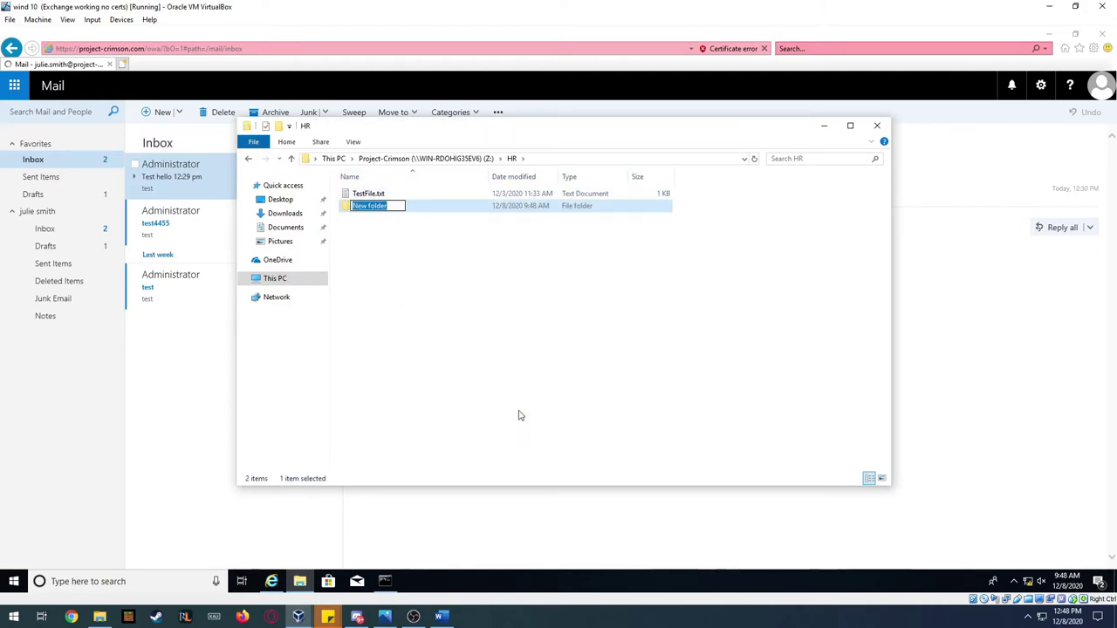
type("older")
key("Return")
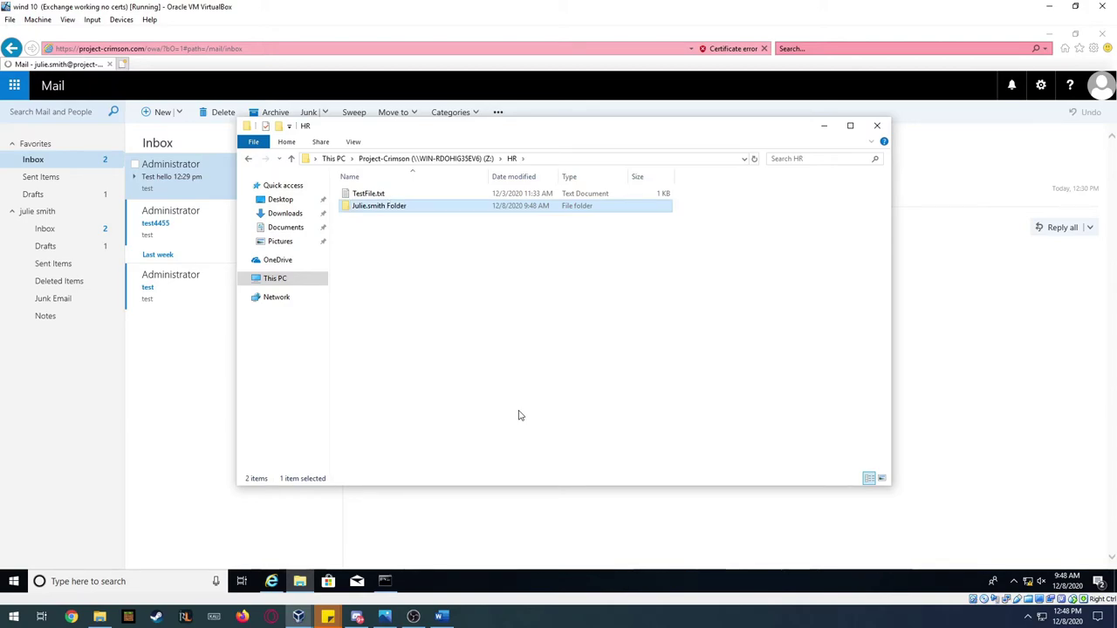
- Open the new folder to check it, then close File Explorer
double_click(415, 206)
right_click(412, 235)
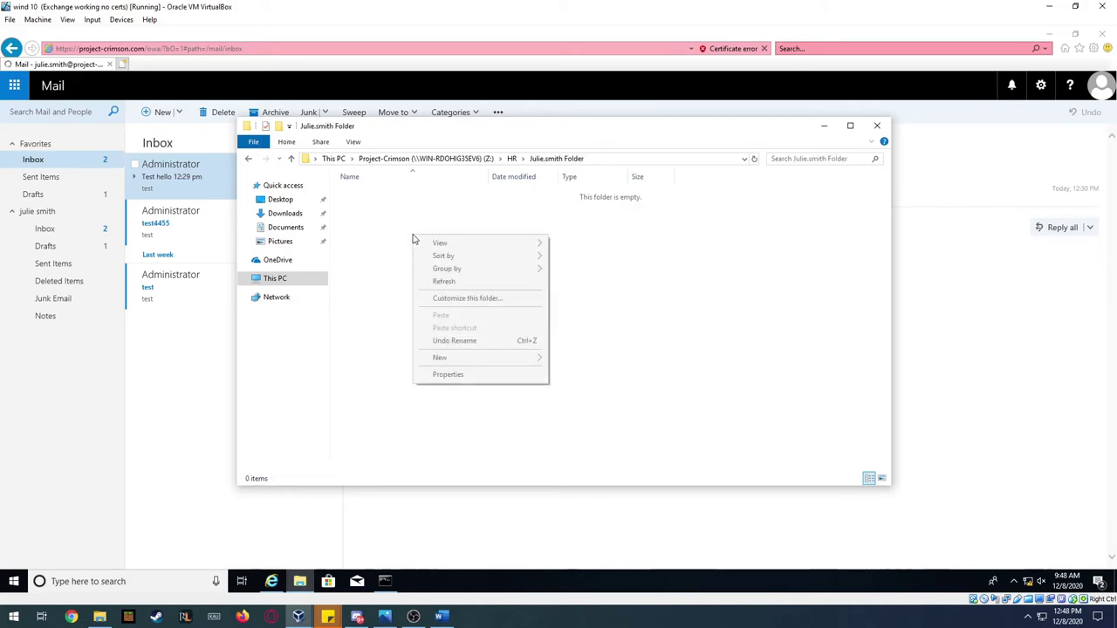
left_click(512, 159)
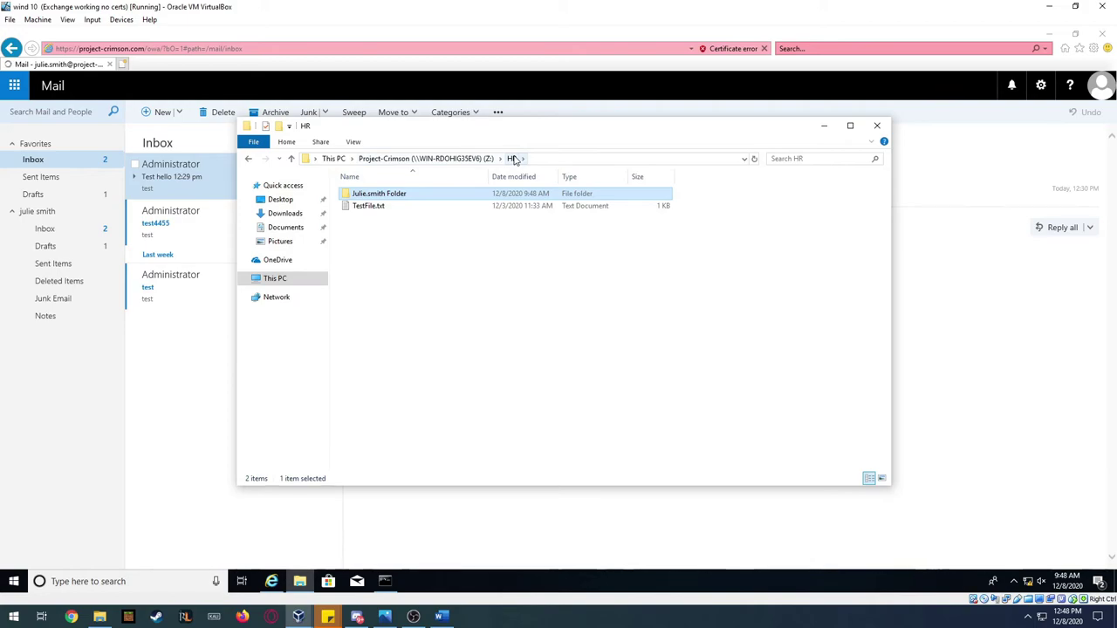
left_click(877, 124)
- Close the blank web mail window and sign out of the current Windows session
left_click(1105, 38)
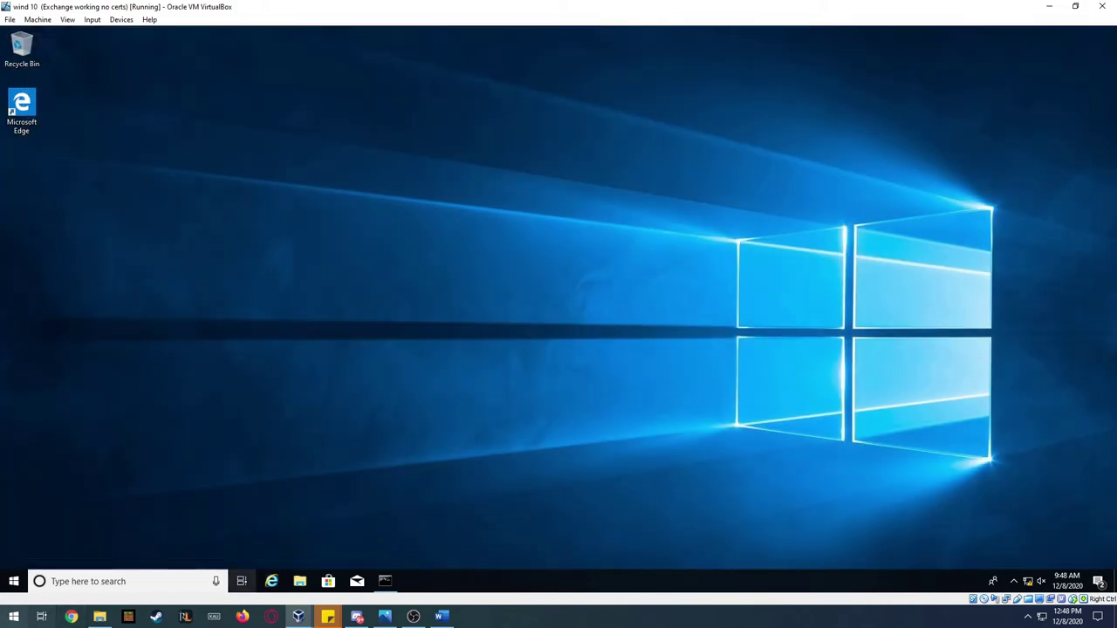
left_click(12, 579)
left_click(12, 559)
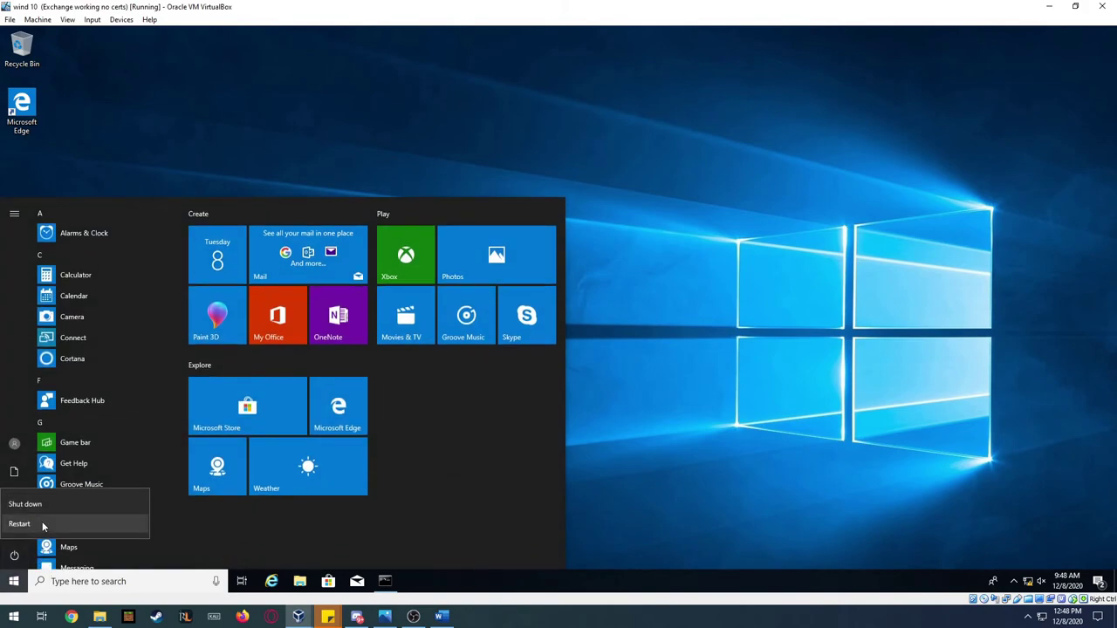
left_click(18, 445)
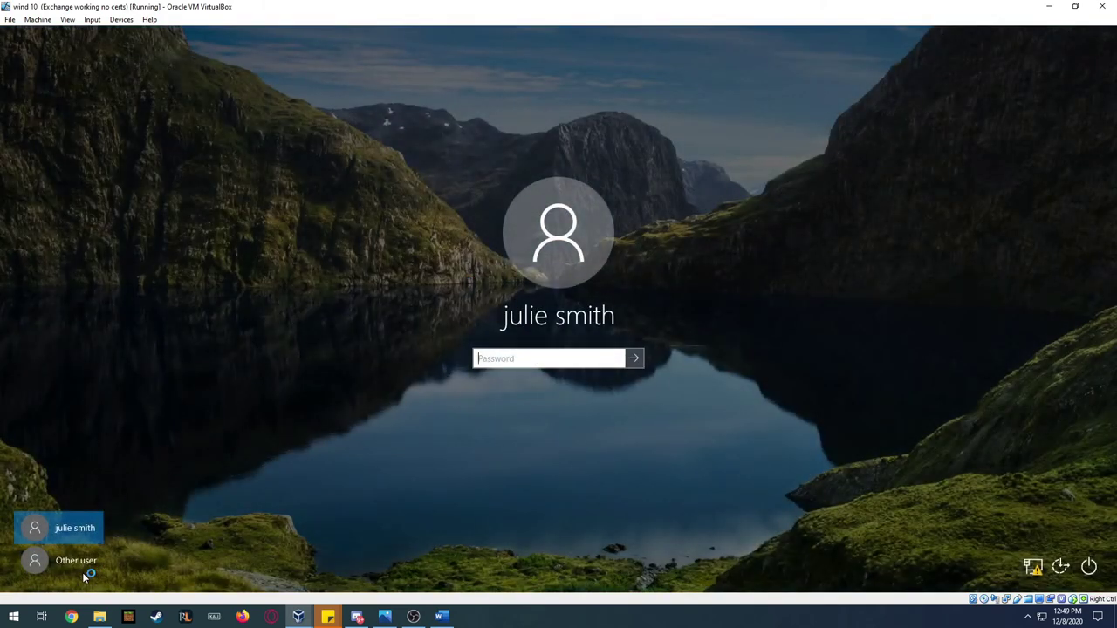
- Sign in through Other user with the second domain user's name and password
left_click(84, 572)
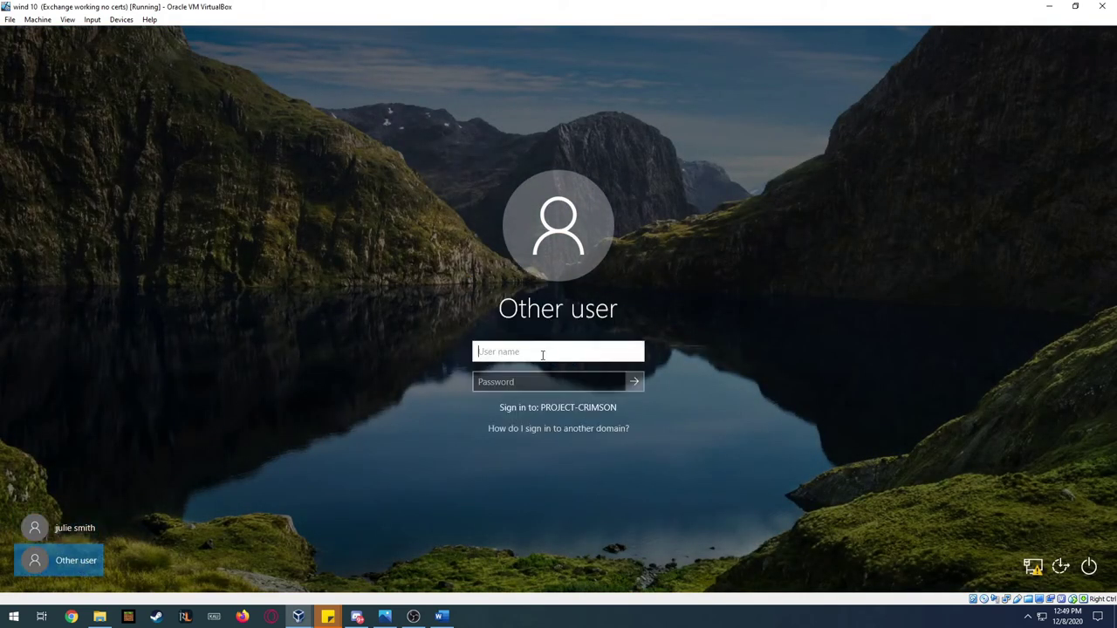
key("Tab")
type("•••")
key("Return")
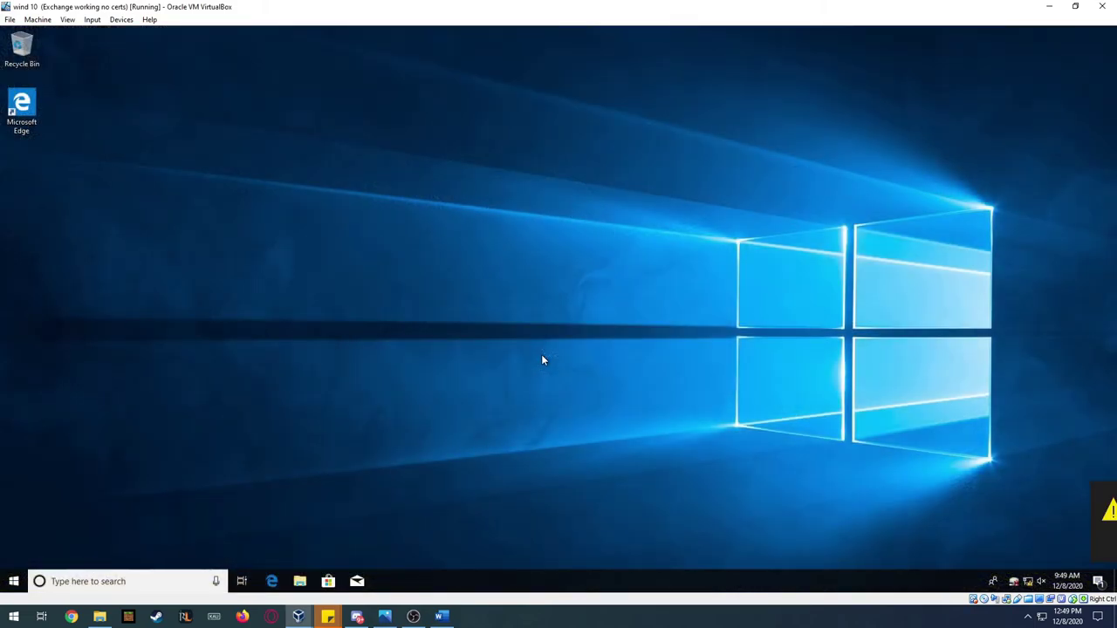
- Browse This PC to the HR folder on the Project-Crimson (Z:) drive
left_click(299, 583)
left_click(294, 281)
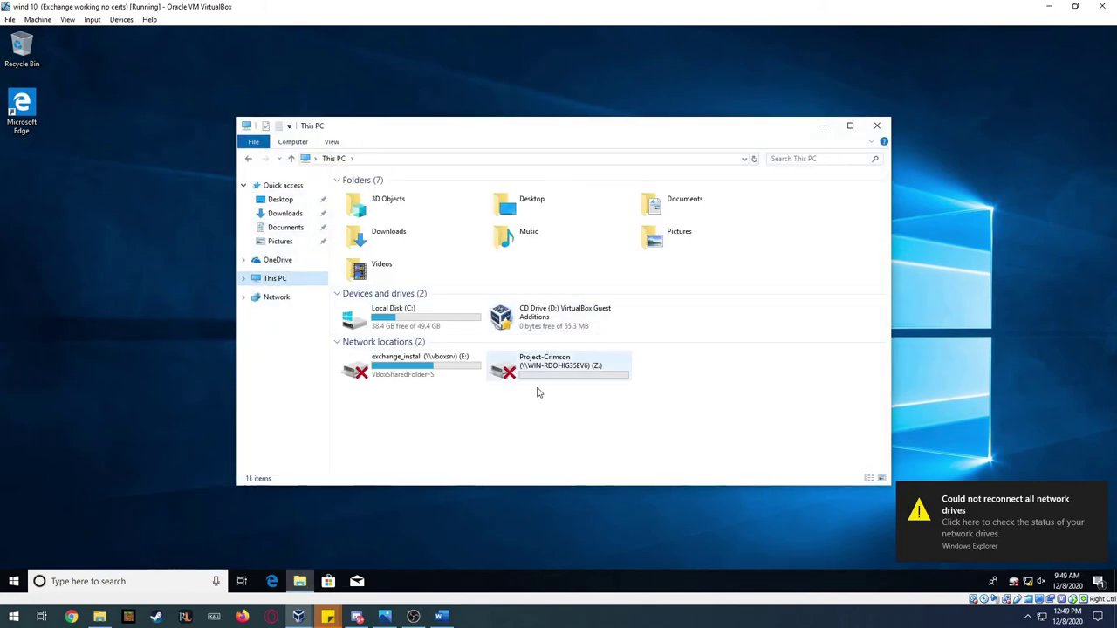
double_click(543, 370)
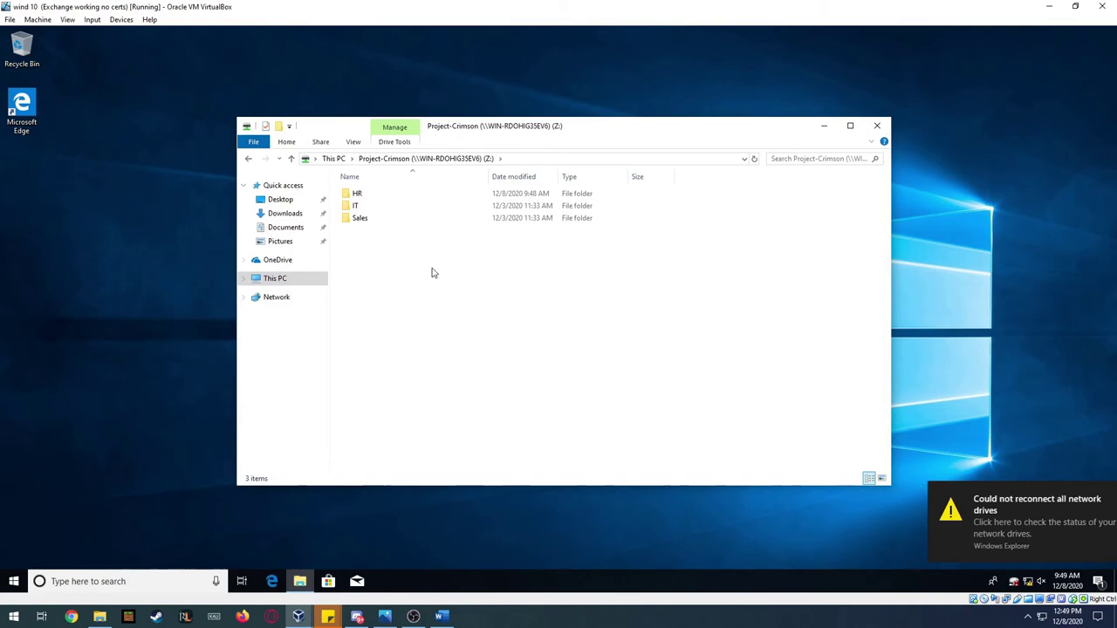
double_click(366, 194)
double_click(397, 195)
key("alt+Left")
key("alt+Left")
double_click(379, 194)
- Create a new text document named Test1 in the HR folder
right_click(391, 243)
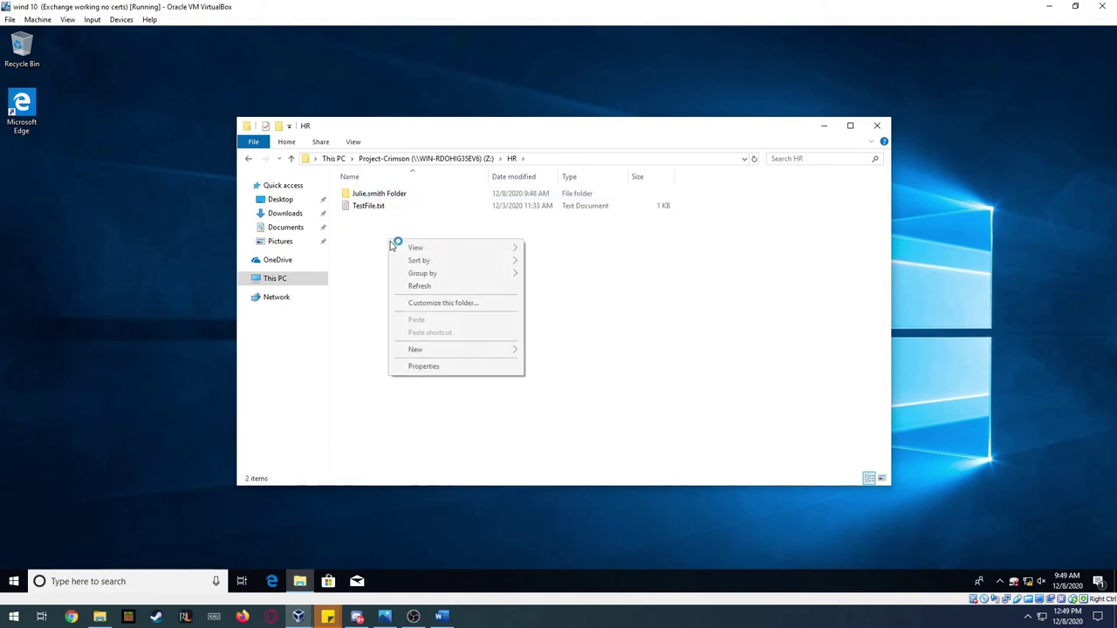
mouse_move(511, 350)
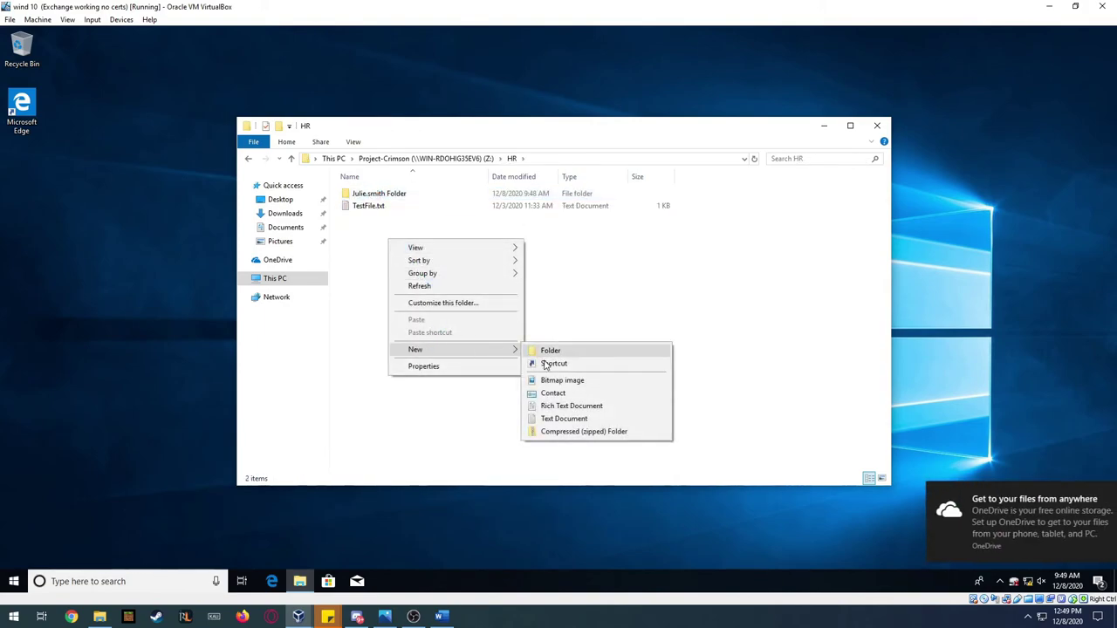
left_click(567, 419)
type("Test1")
key("Return")
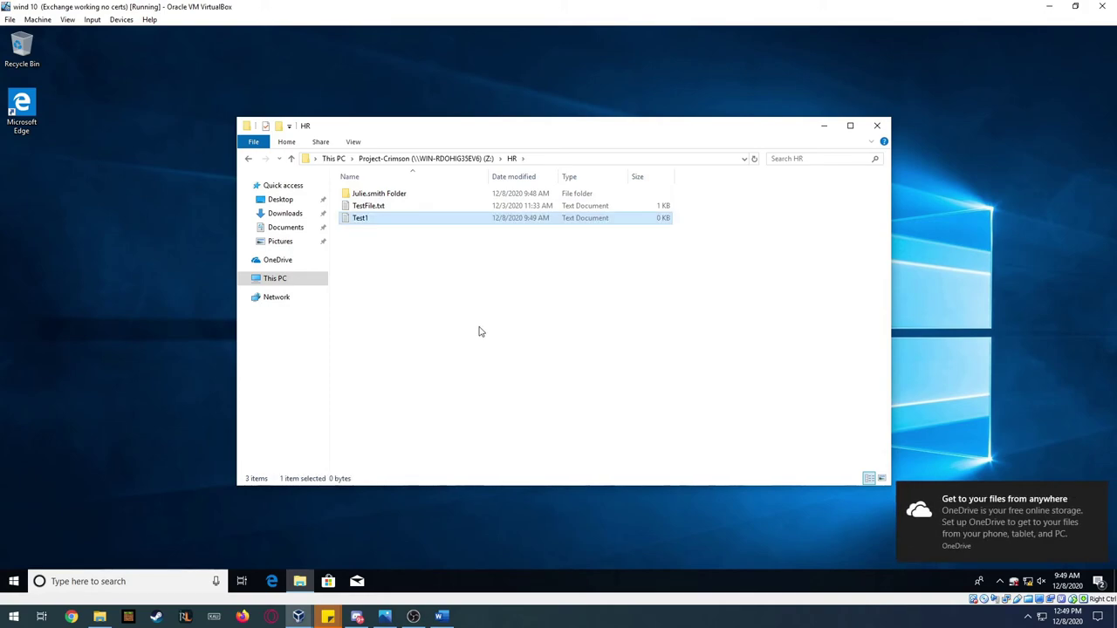
- Check the IT and Sales folders on the drive root, then close File Explorer
left_click(463, 159)
double_click(365, 205)
left_click(419, 159)
double_click(362, 220)
left_click(436, 161)
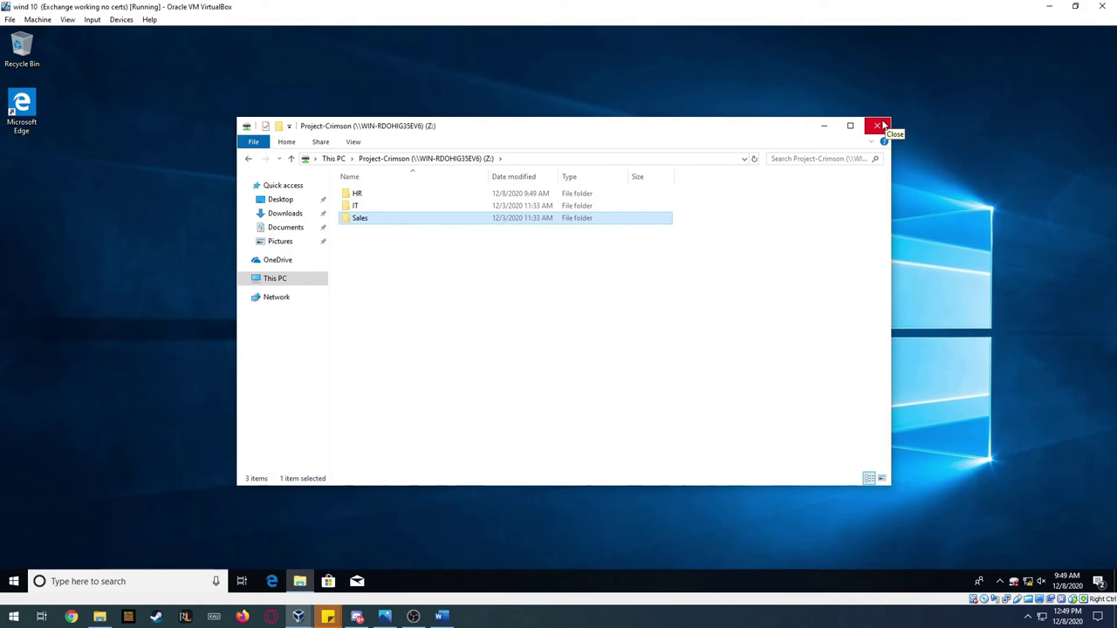
left_click(880, 126)
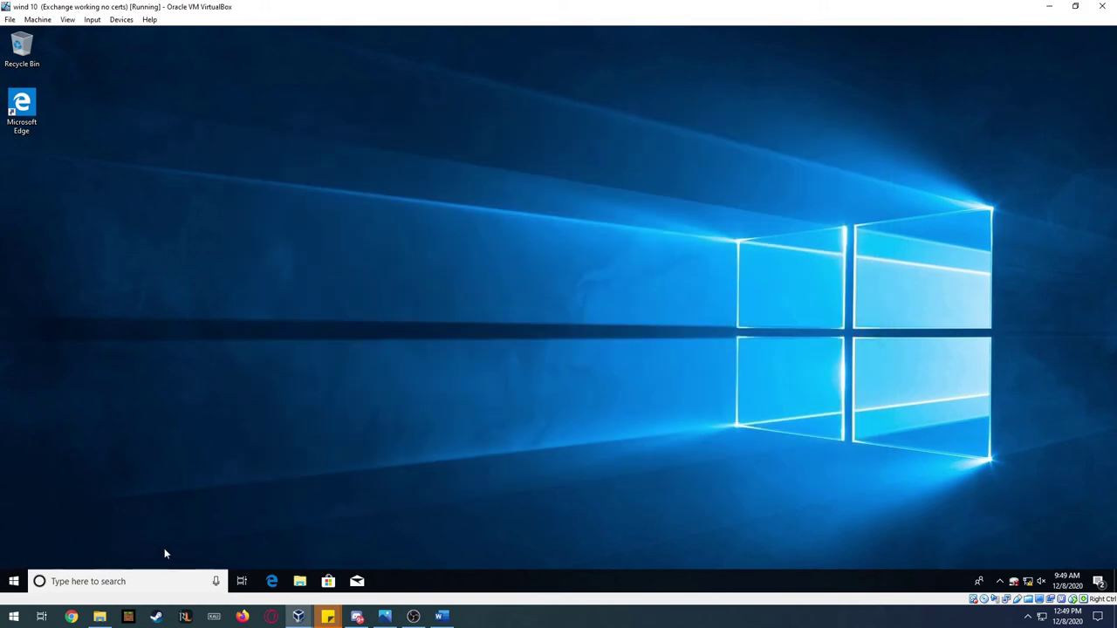
left_click(14, 581)
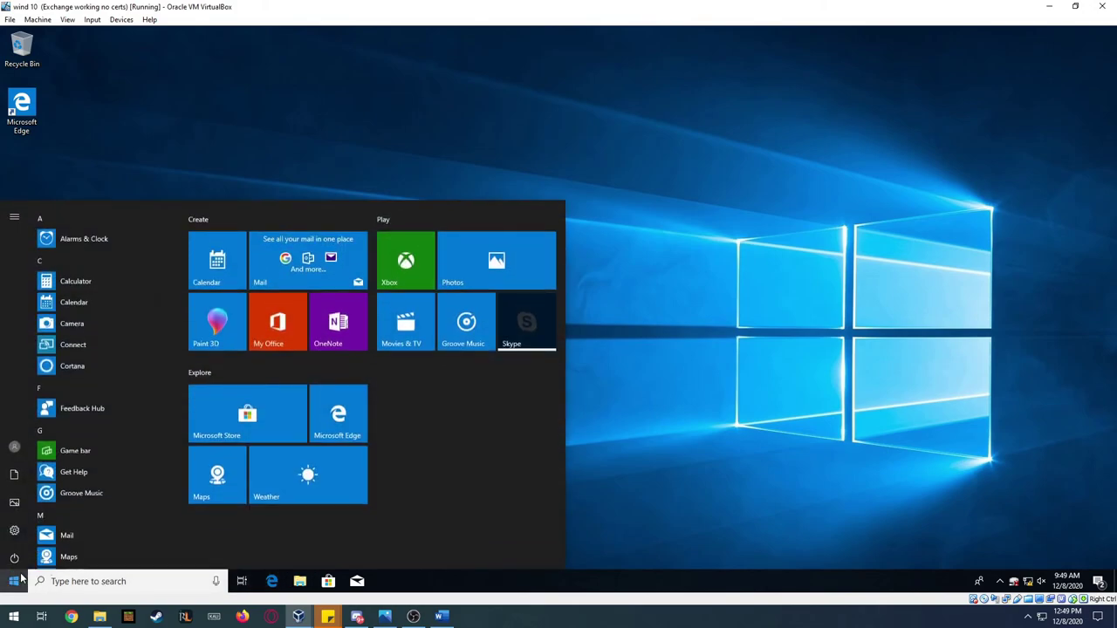
right_click(1028, 581)
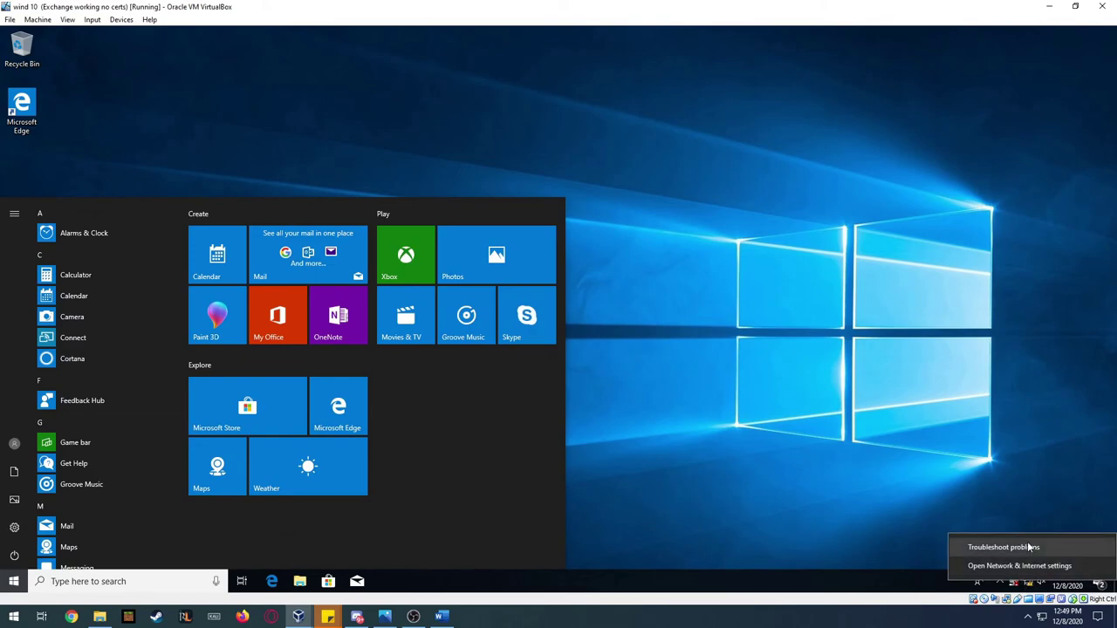
left_click(1019, 565)
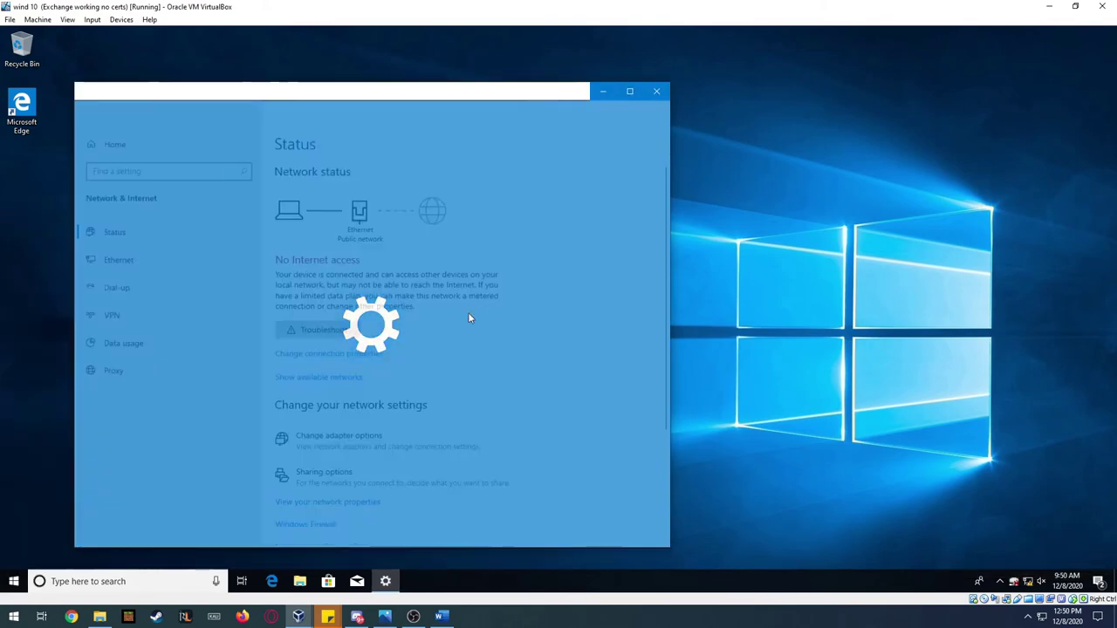
scroll(366, 419, "down", 4)
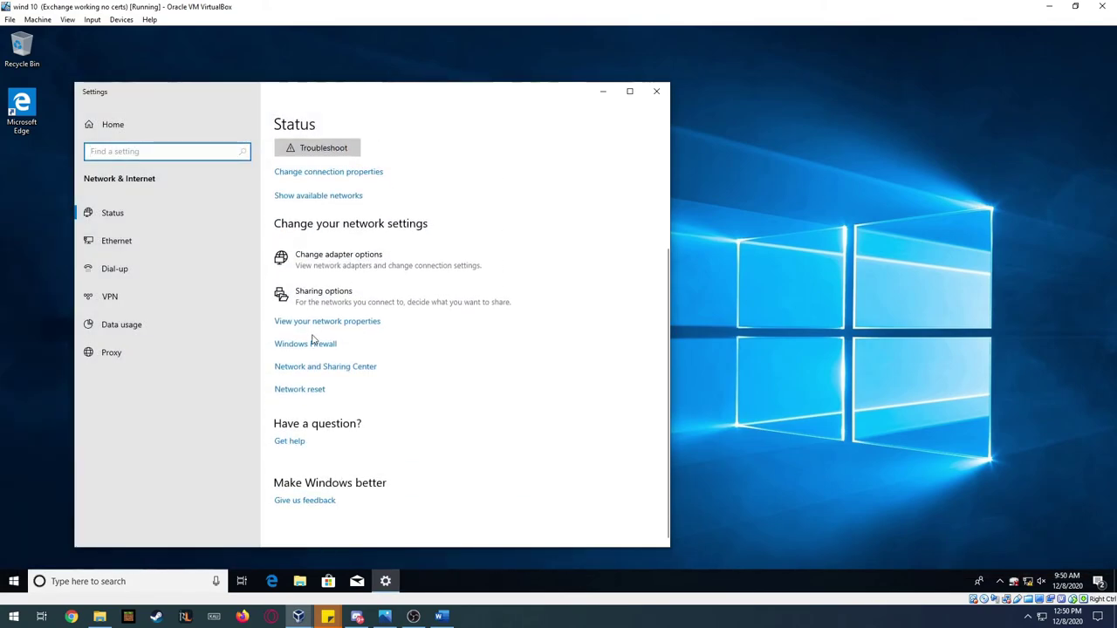
left_click(319, 326)
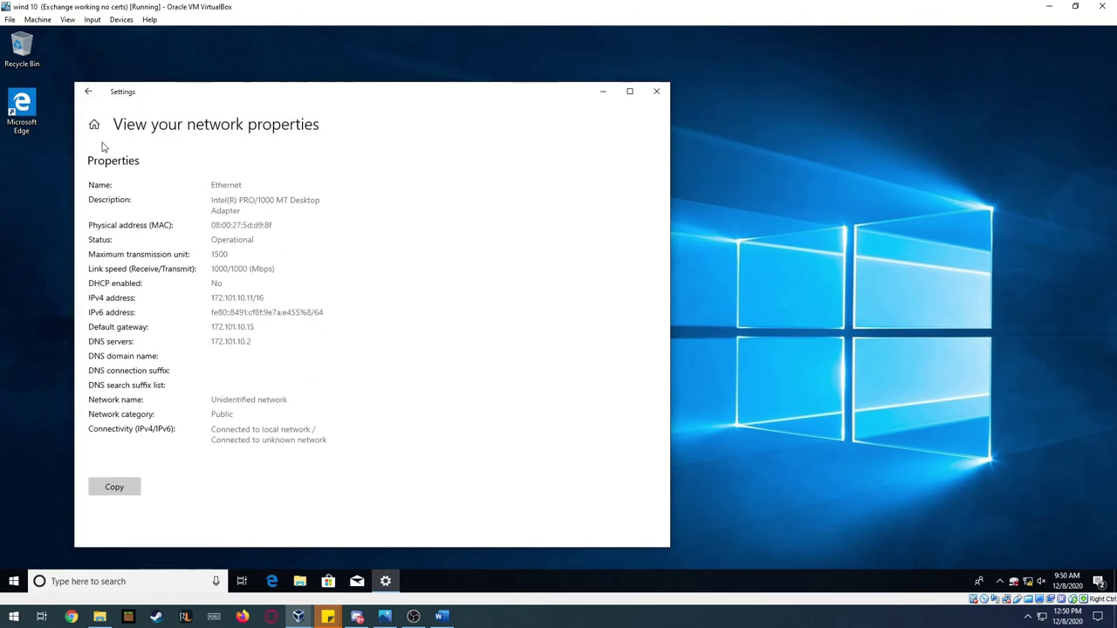
left_click(88, 91)
left_click(656, 91)
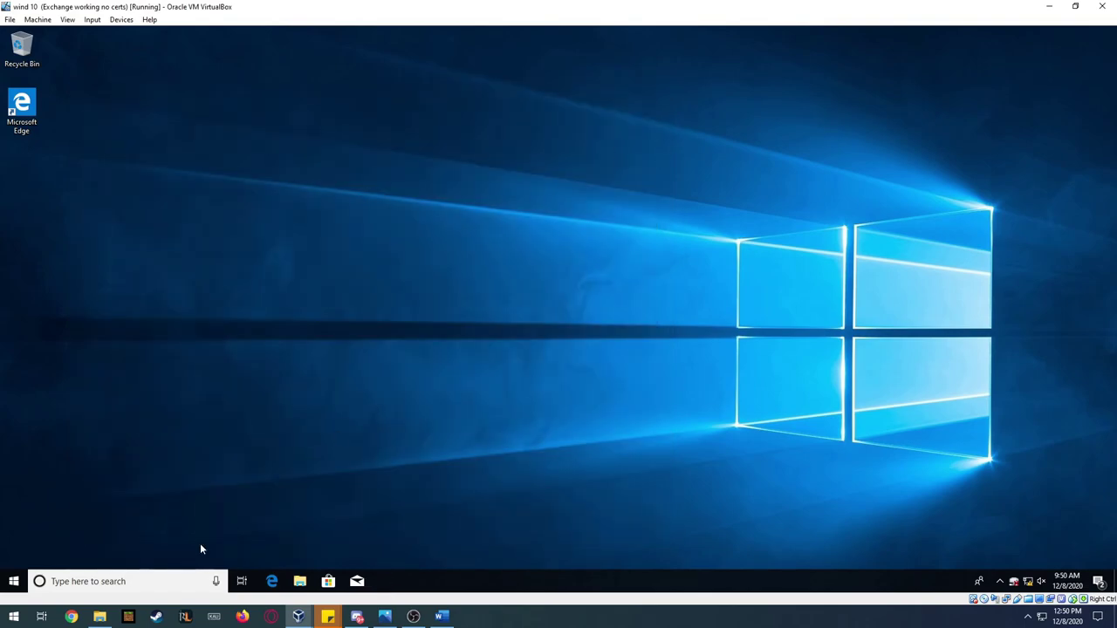
left_click(14, 583)
type("cont")
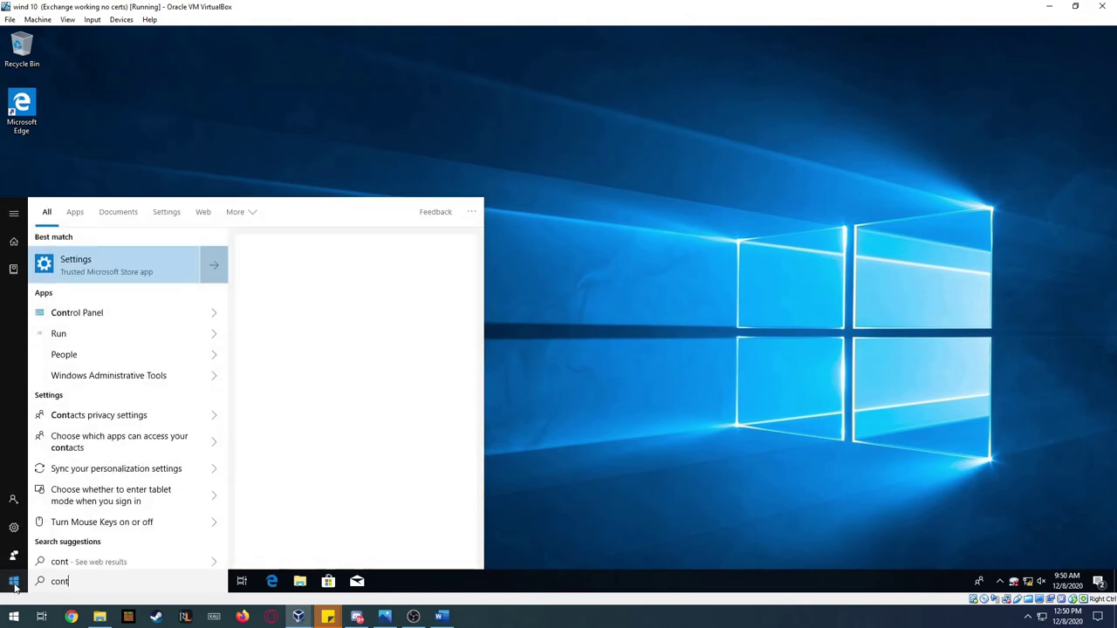
key("Down")
key("Return")
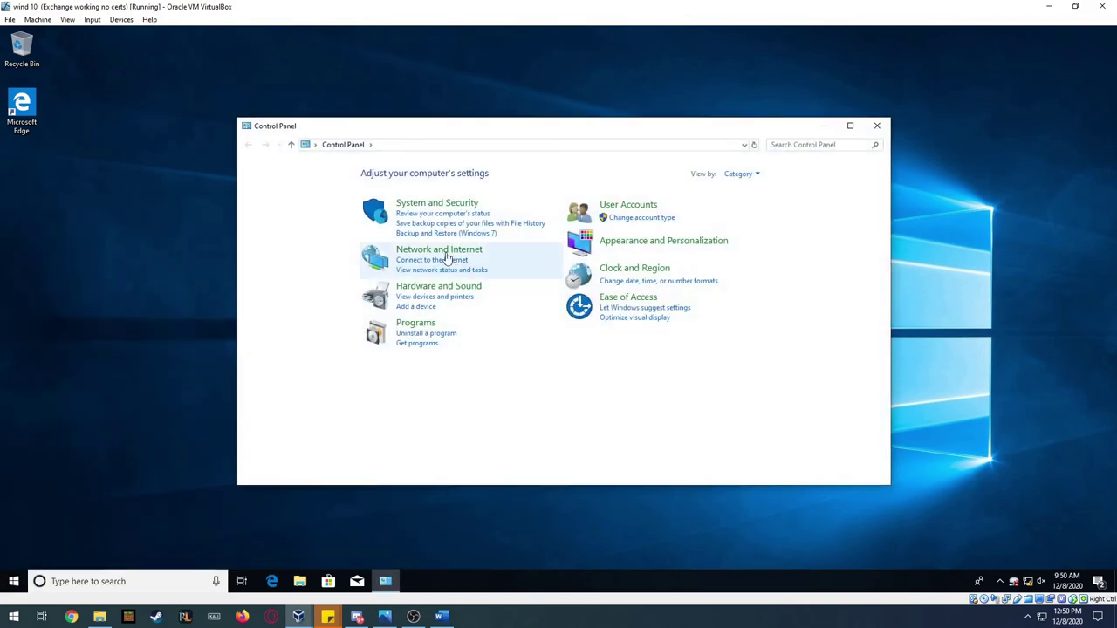
left_click(423, 252)
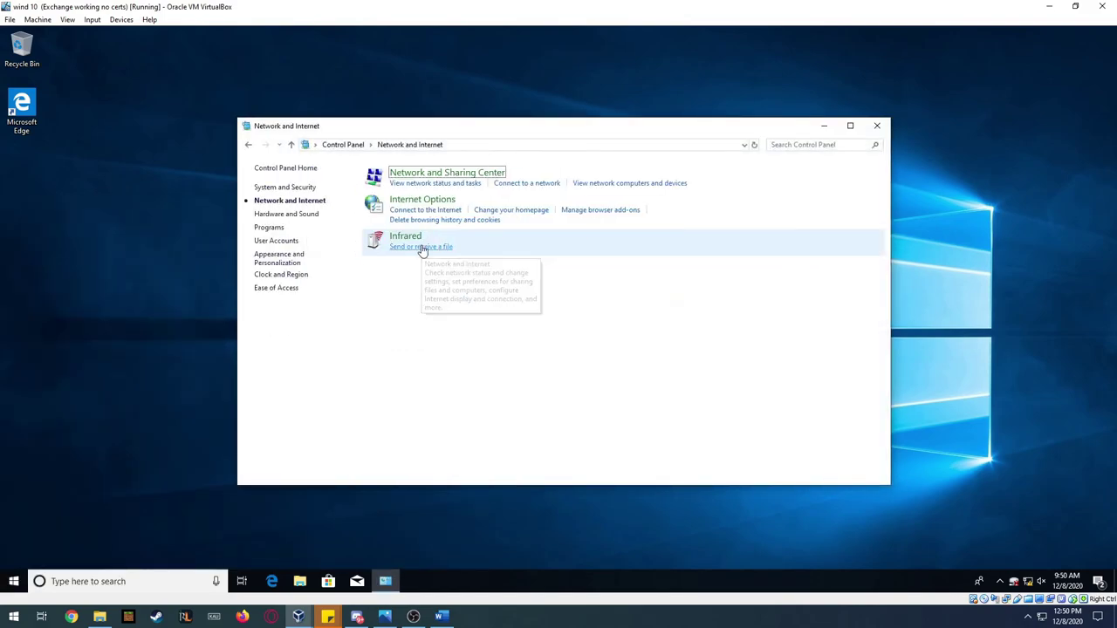
left_click(438, 174)
left_click(616, 214)
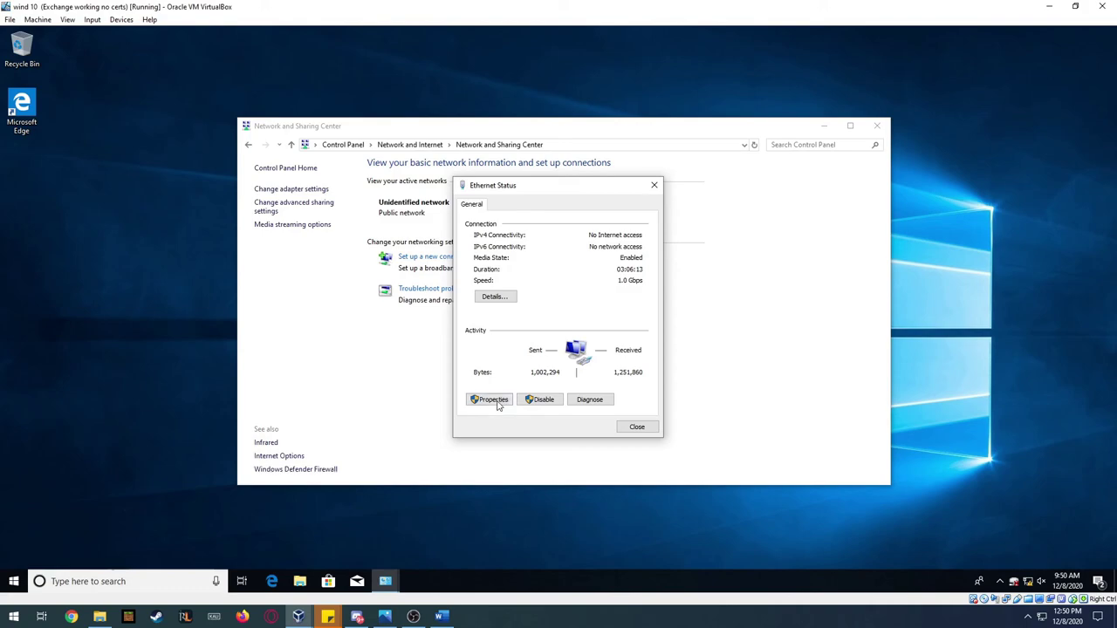
left_click(493, 401)
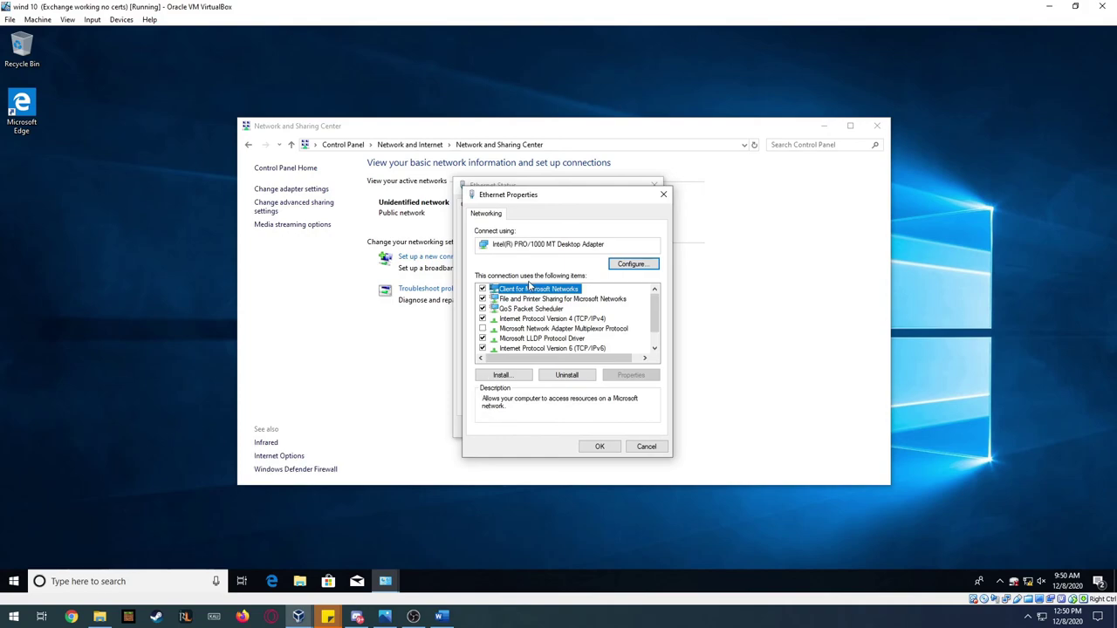
double_click(526, 319)
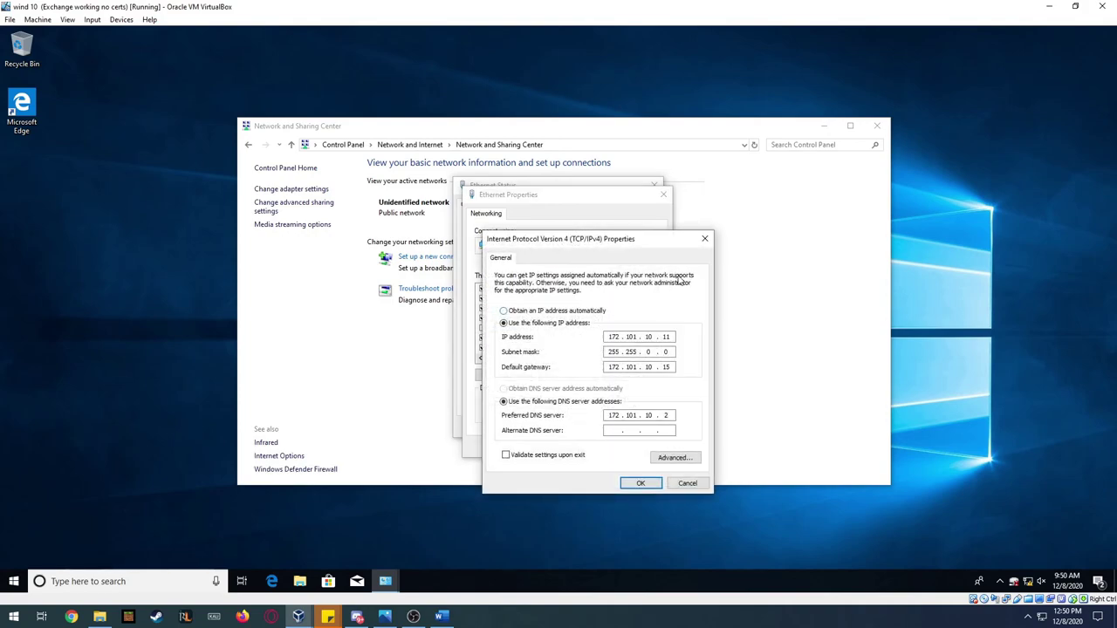
left_click(705, 239)
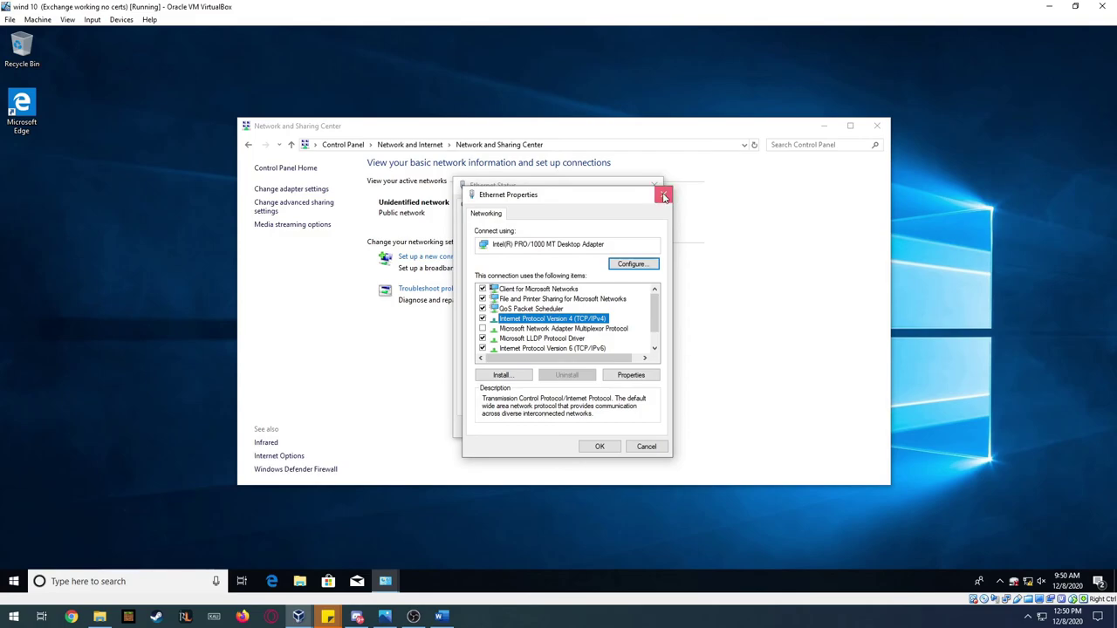
left_click(663, 194)
left_click(654, 185)
left_click(876, 129)
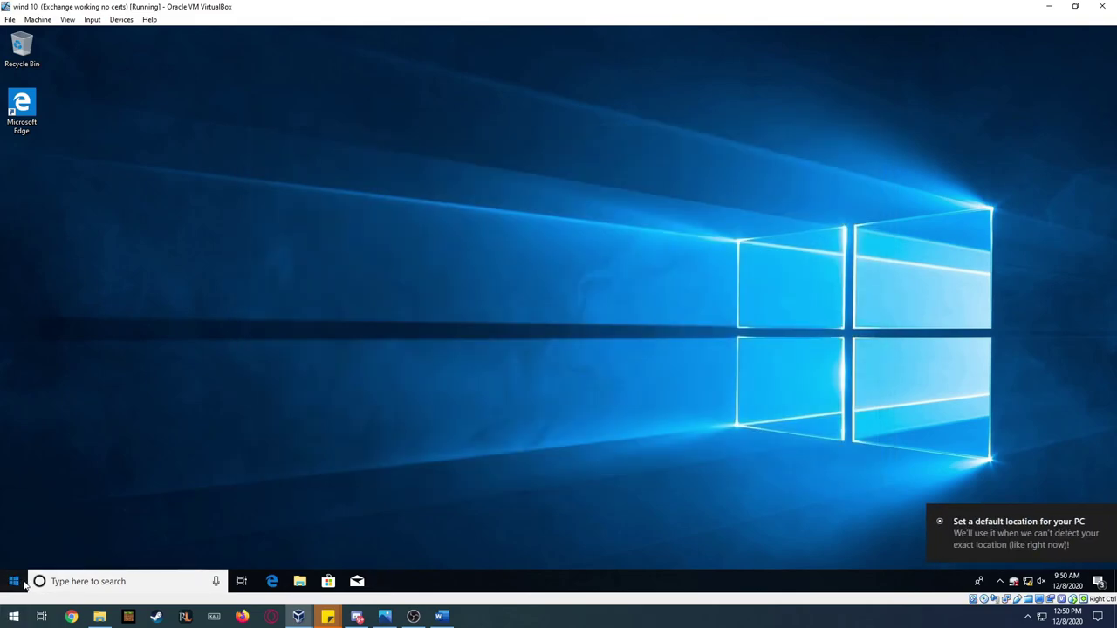
- Switch to the other signed-in domain user from Start and enter their password
left_click(14, 581)
left_click(14, 445)
left_click(43, 388)
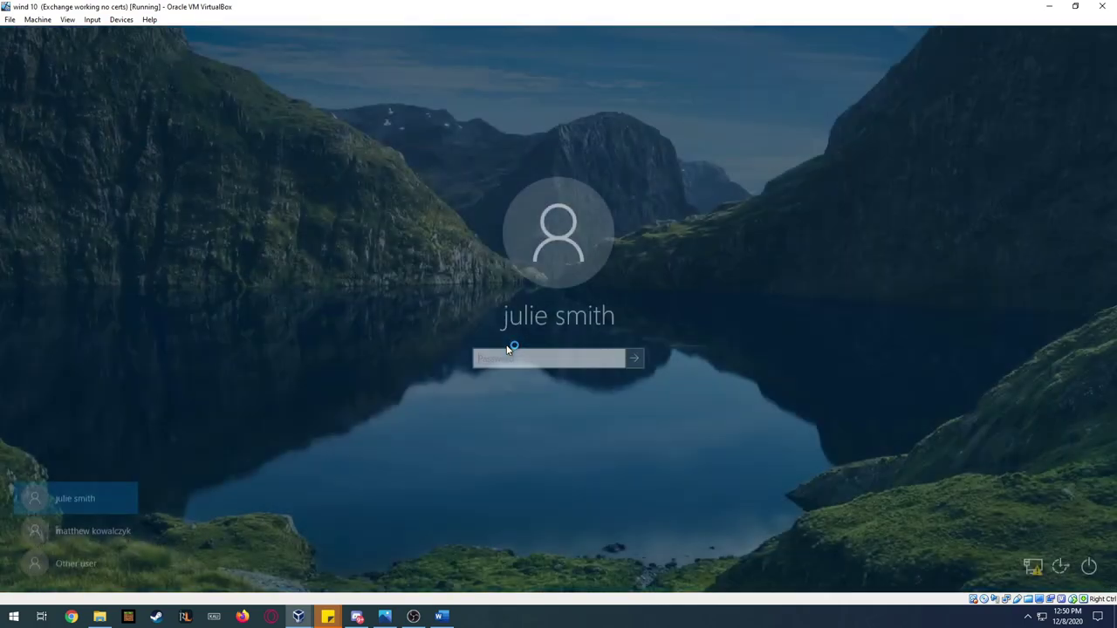
type("•••")
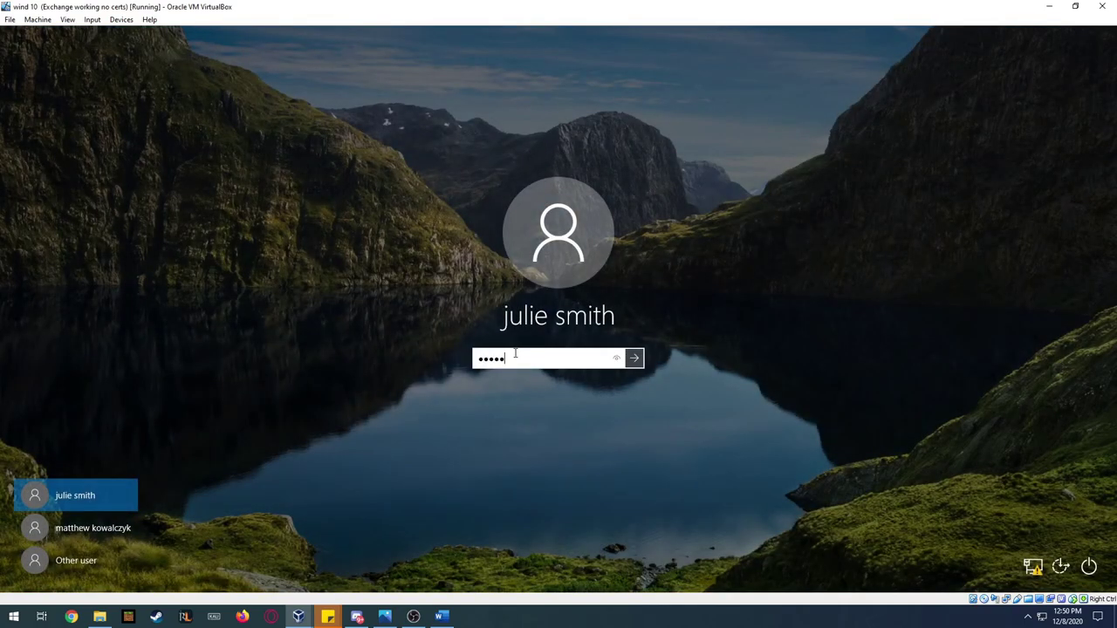
type("•••••")
key("Return")
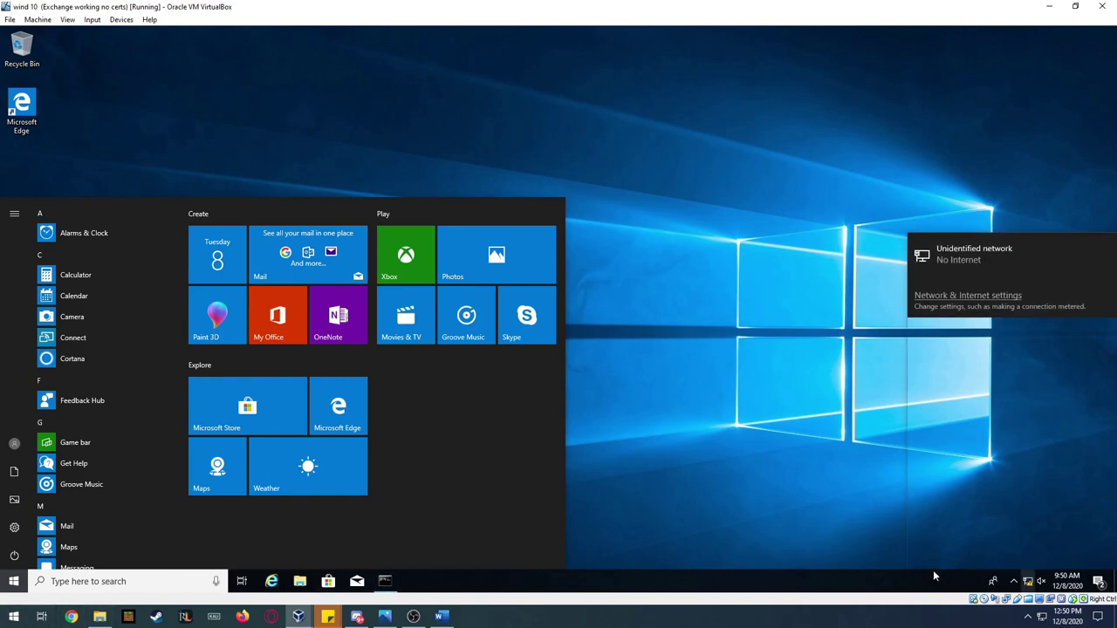
- Search 'control' to open Control Panel, then open Network and Sharing Center
left_click(132, 580)
type("cio")
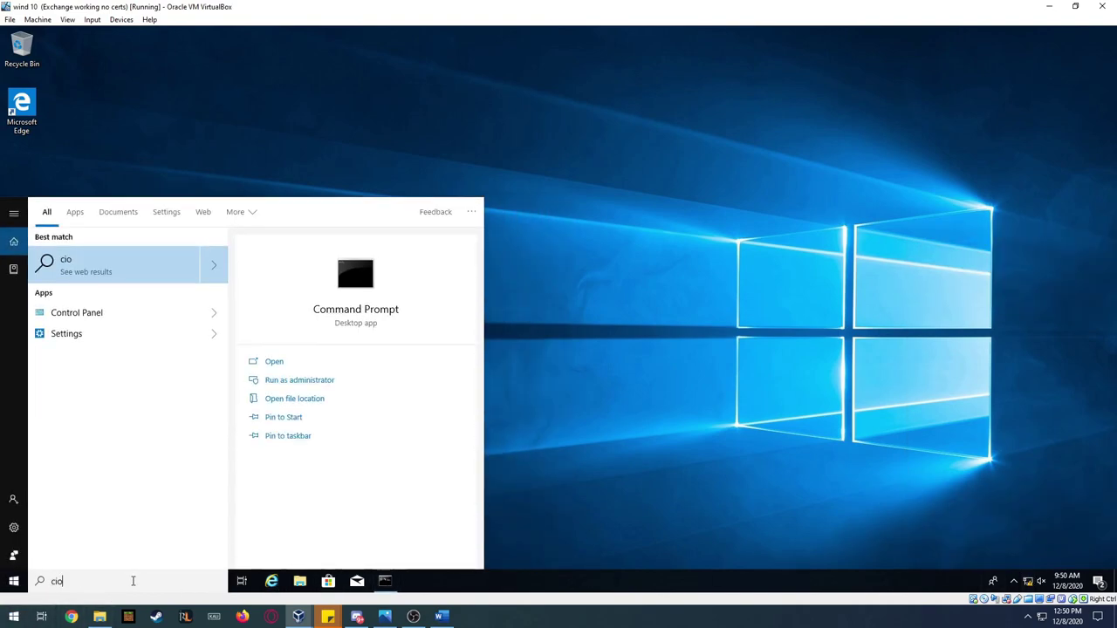
key("BackSpace")
key("BackSpace")
type("ontrol")
key("Return")
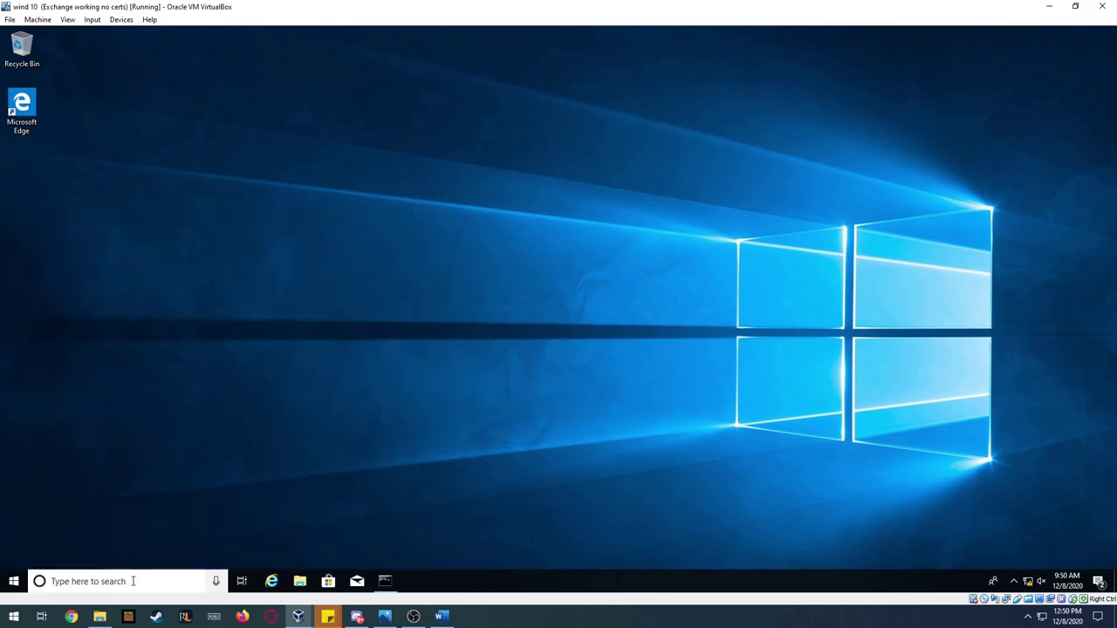
left_click(439, 250)
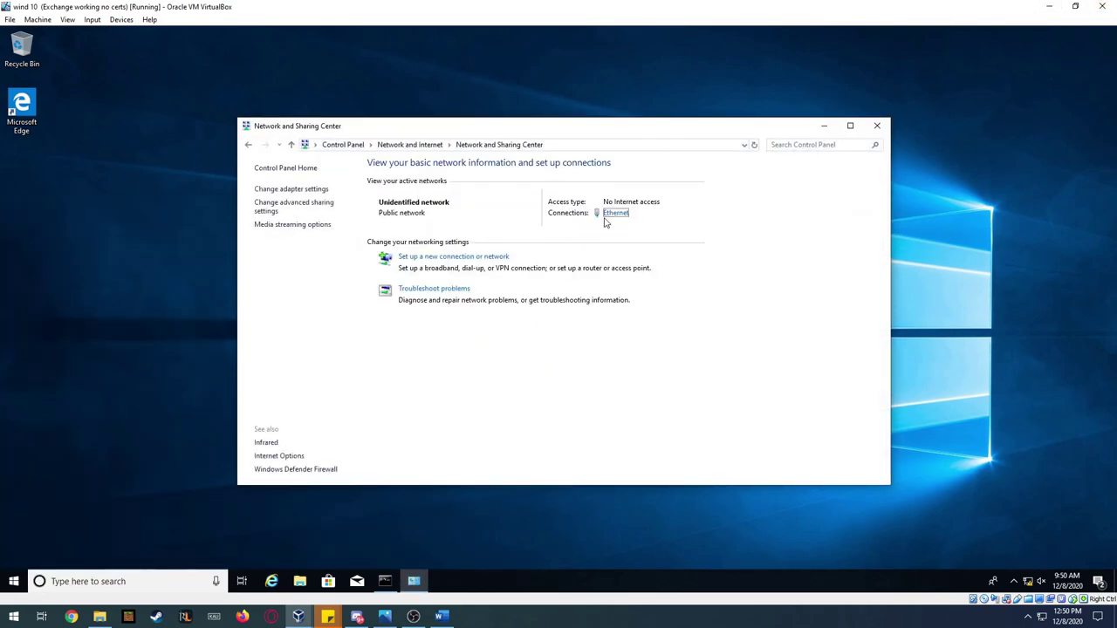
- Open Ethernet status and Properties, entering the administrator user name and password in UAC
left_click(613, 213)
left_click(504, 403)
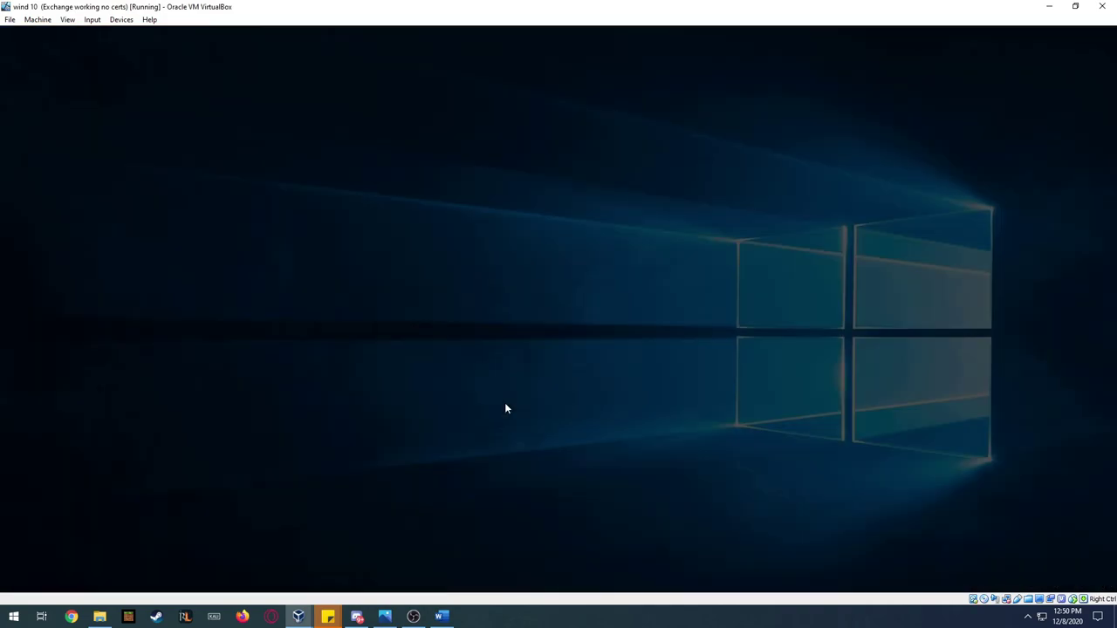
key("Tab")
type("•••••••")
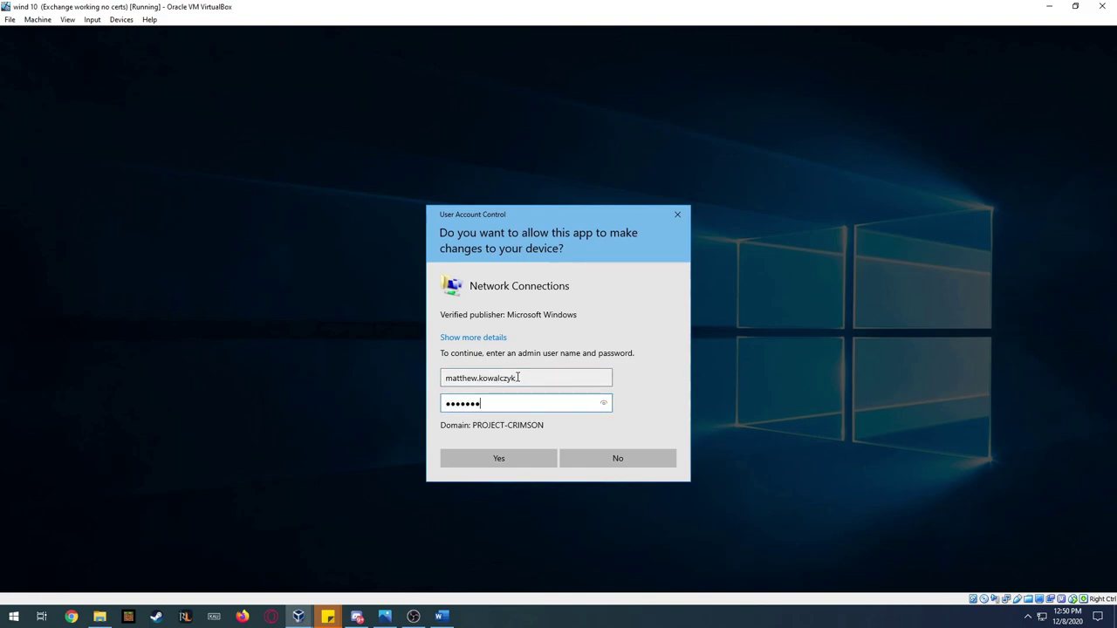
key("Return")
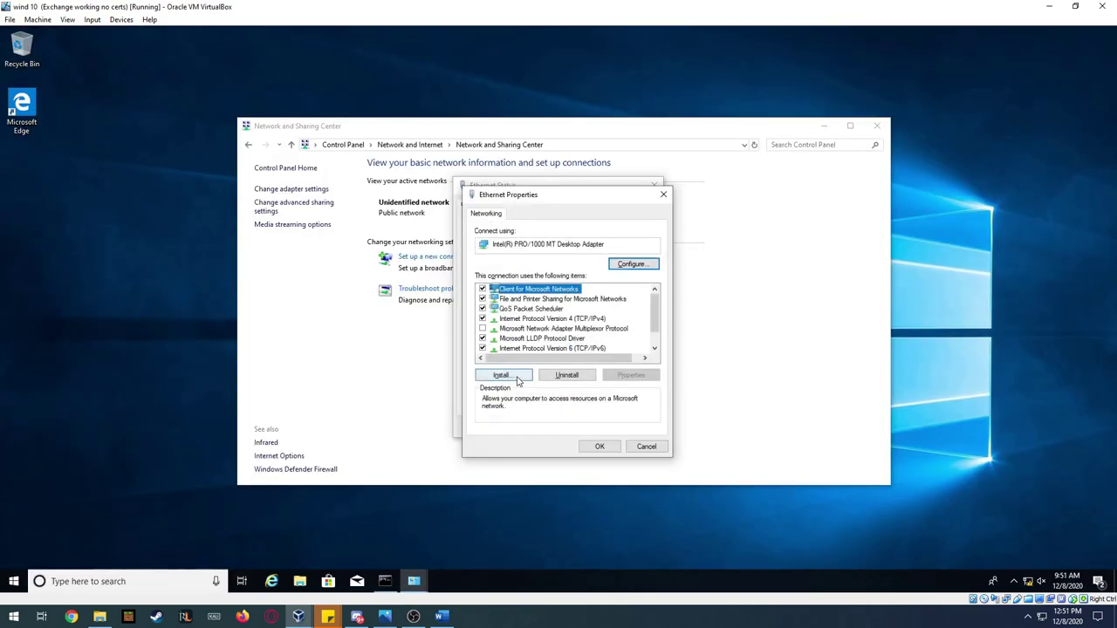
- Close Ethernet Properties, Ethernet Status and Network and Sharing Center unchanged
left_click(600, 445)
left_click(625, 431)
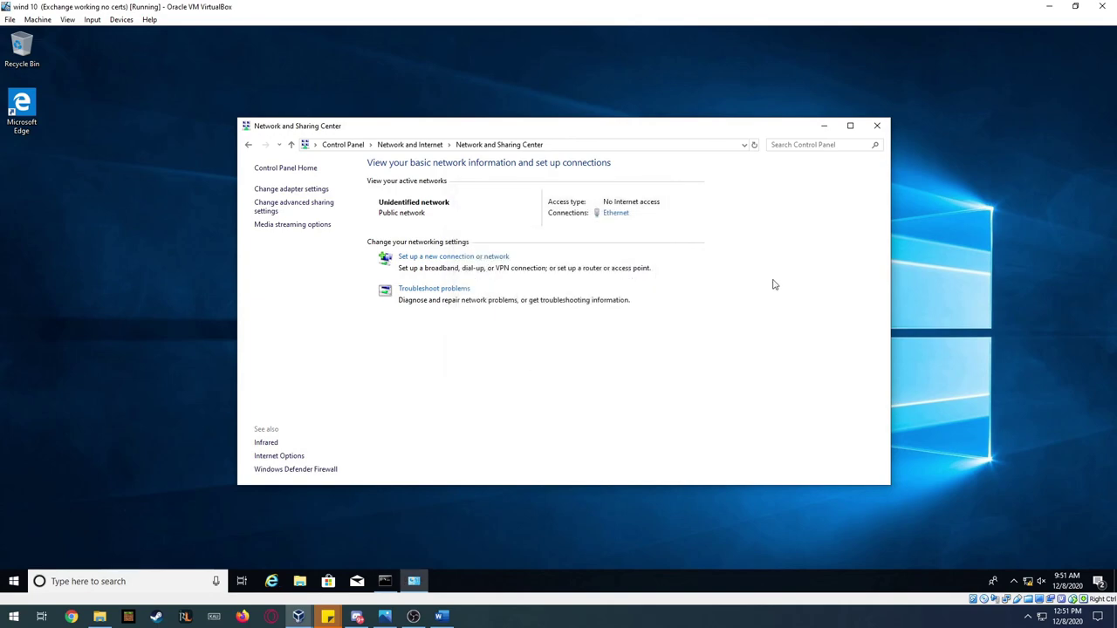
left_click(877, 126)
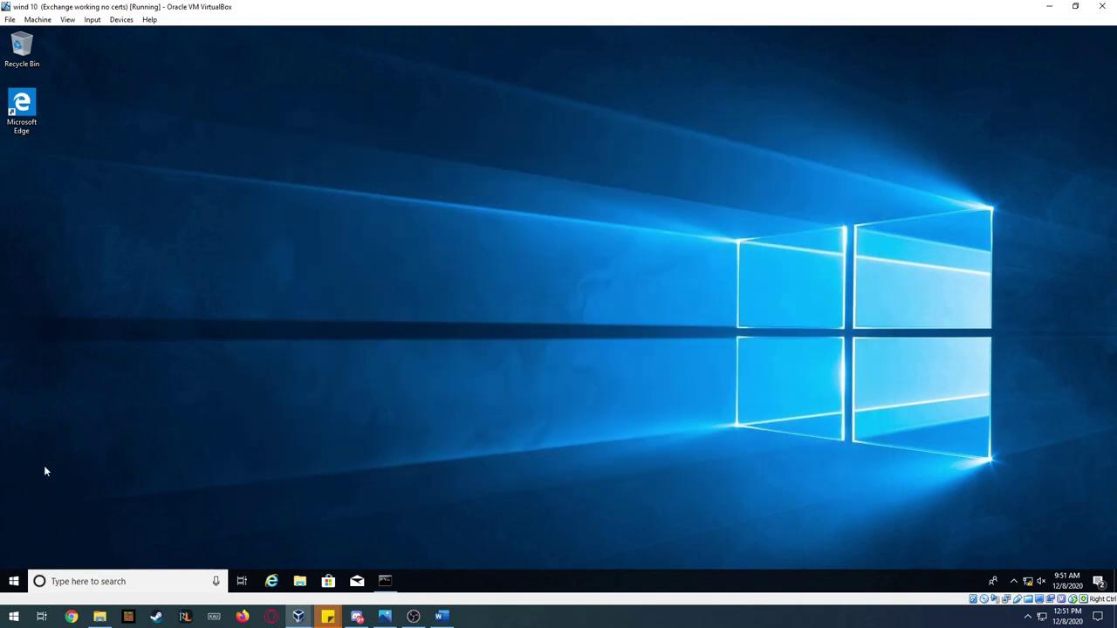